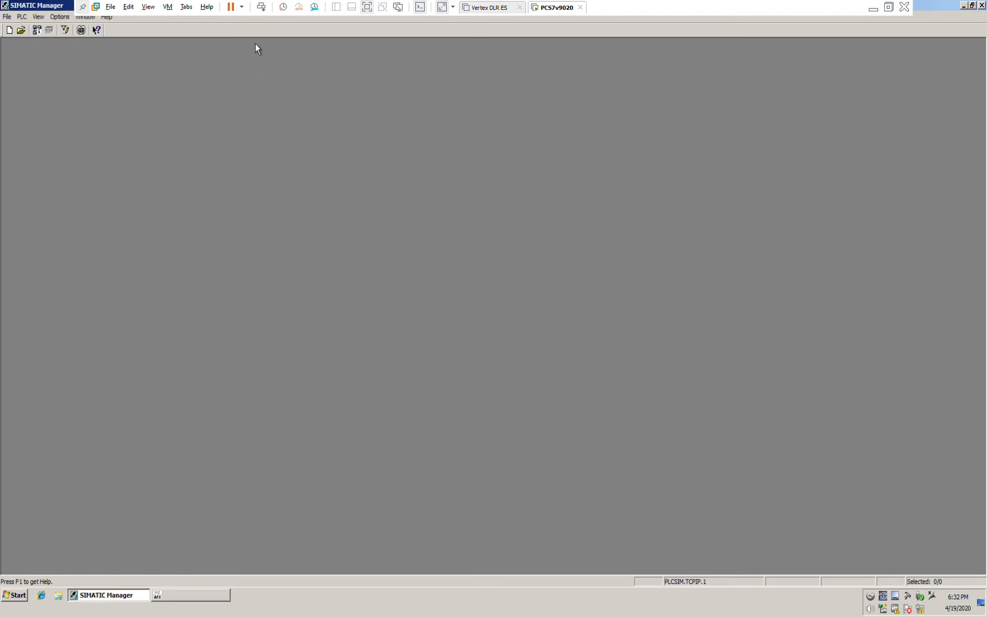
- Start the new project wizard and choose CPU AS417-1H with 0 communication modules
{"action": "left_click", "coordinate": [7, 16]}
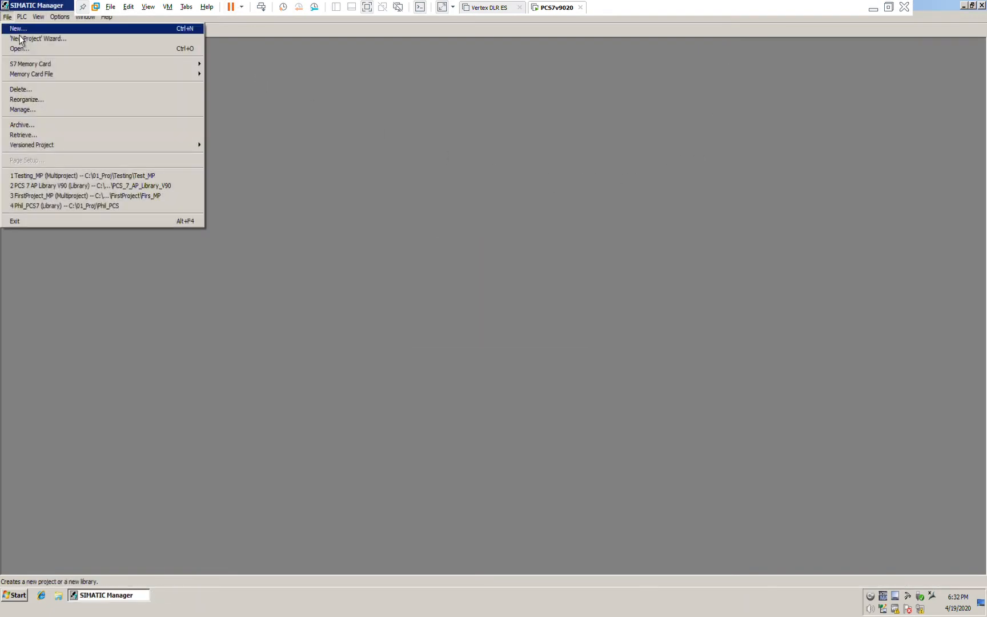
{"action": "left_click", "coordinate": [27, 40]}
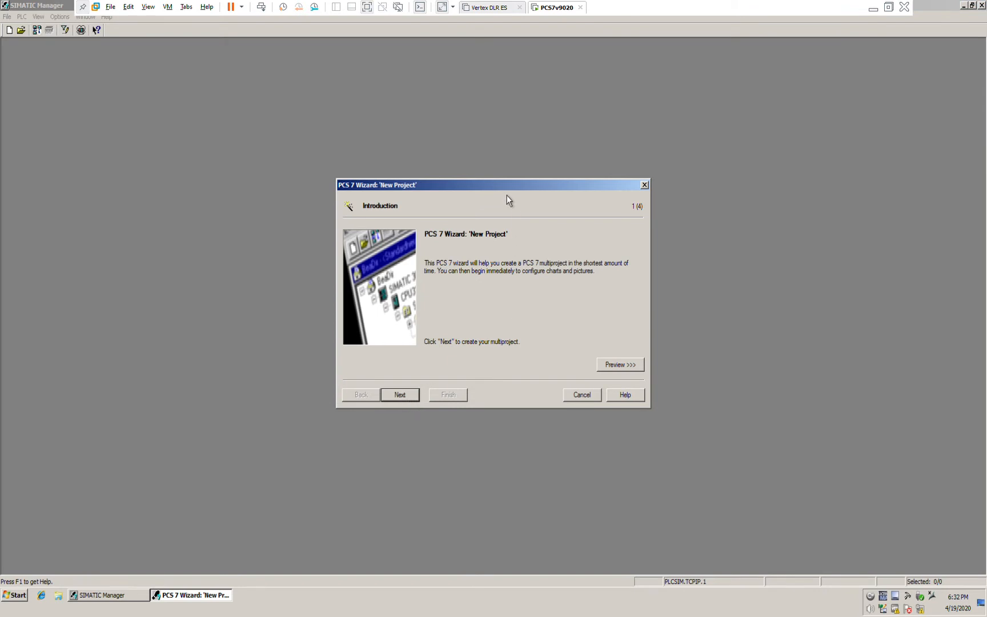
{"action": "left_click_drag", "start_coordinate": [506, 189], "coordinate": [495, 190]}
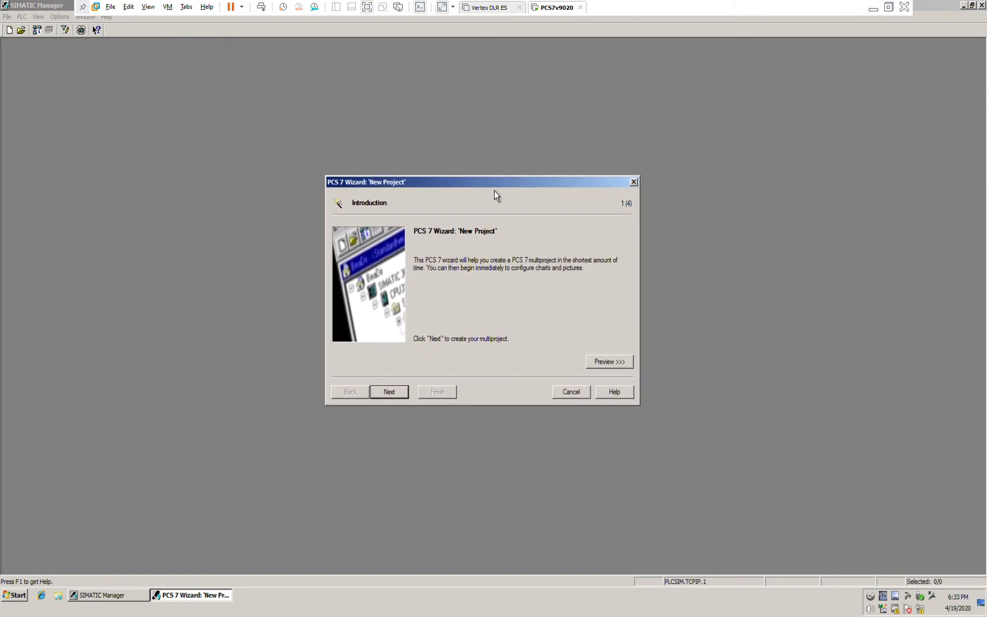
{"action": "left_click", "coordinate": [396, 403]}
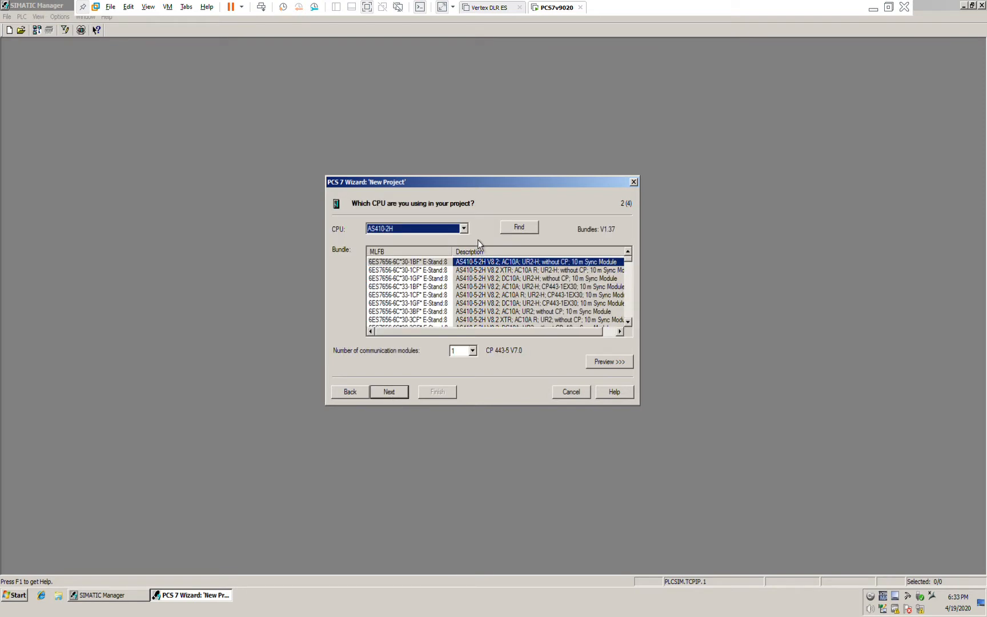
{"action": "left_click", "coordinate": [465, 229]}
{"action": "left_click_drag", "start_coordinate": [465, 252], "coordinate": [463, 295]}
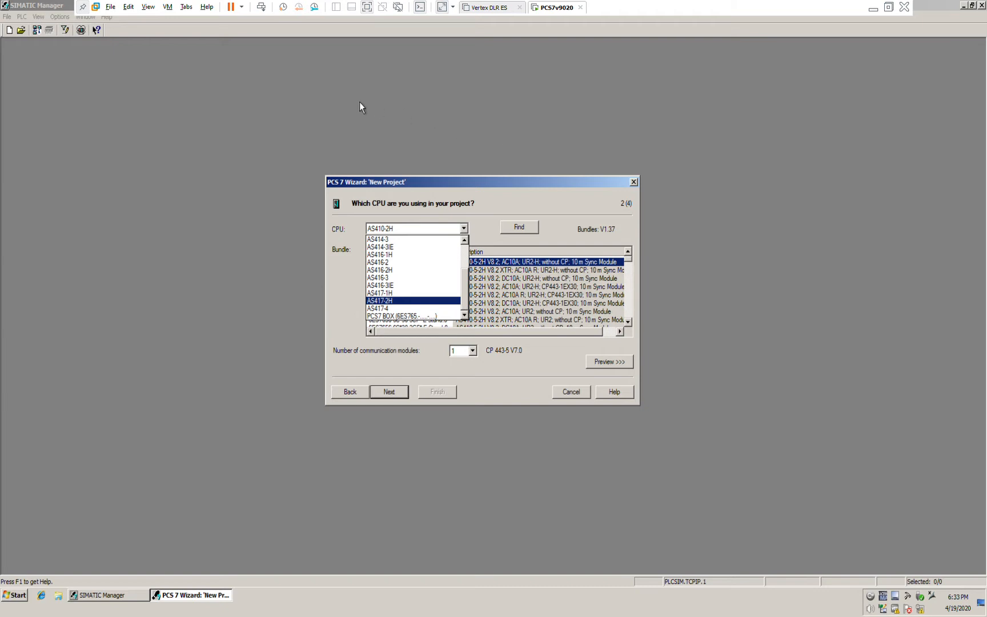
{"action": "left_click", "coordinate": [419, 294]}
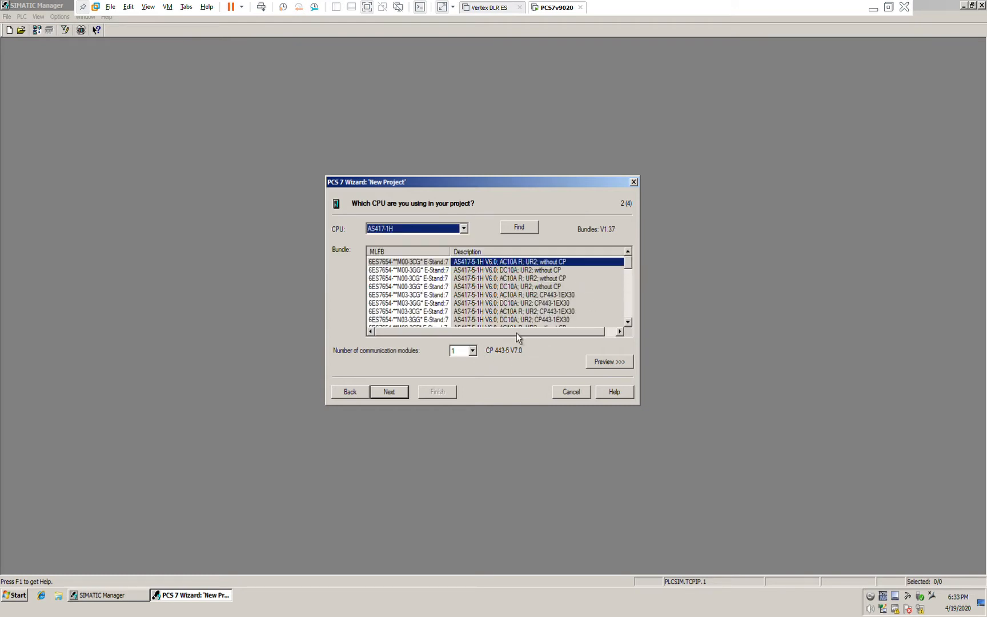
{"action": "left_click", "coordinate": [473, 351]}
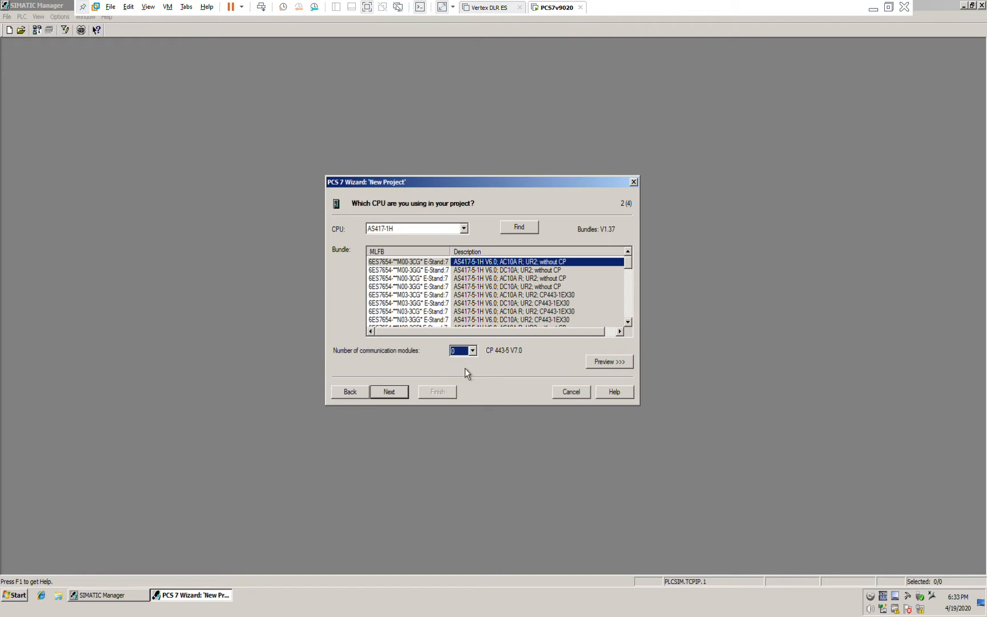
- Show the project preview, exclude the CFC and SFC charts, and include a PCS 7 OS
{"action": "left_click", "coordinate": [610, 363]}
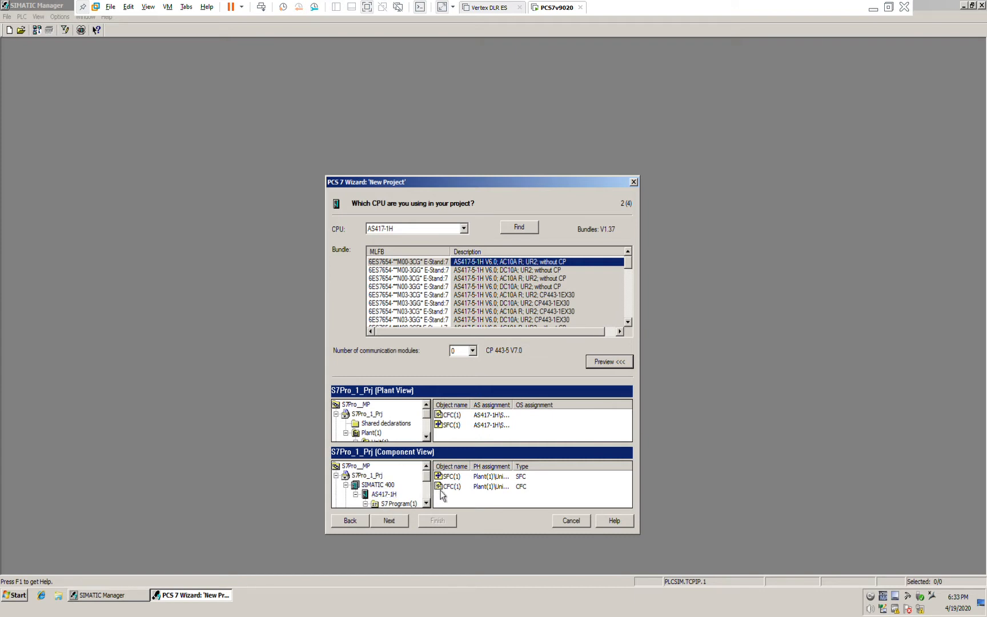
{"action": "scroll", "coordinate": [434, 498], "scroll_direction": "down", "scroll_amount": 2}
{"action": "scroll", "coordinate": [434, 500], "scroll_direction": "down", "scroll_amount": 1}
{"action": "left_click", "coordinate": [402, 523]}
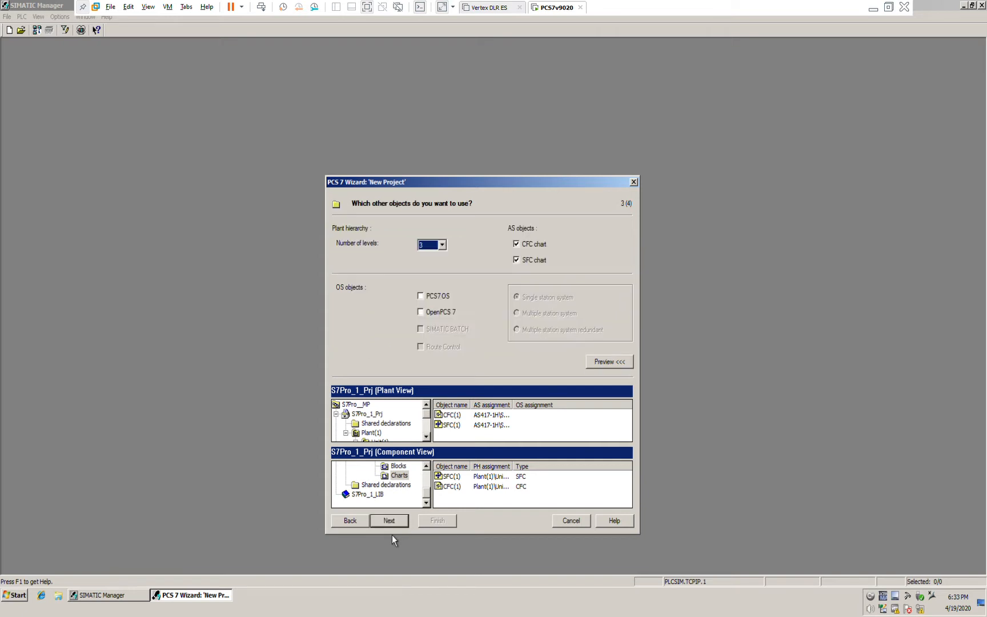
{"action": "left_click", "coordinate": [527, 246]}
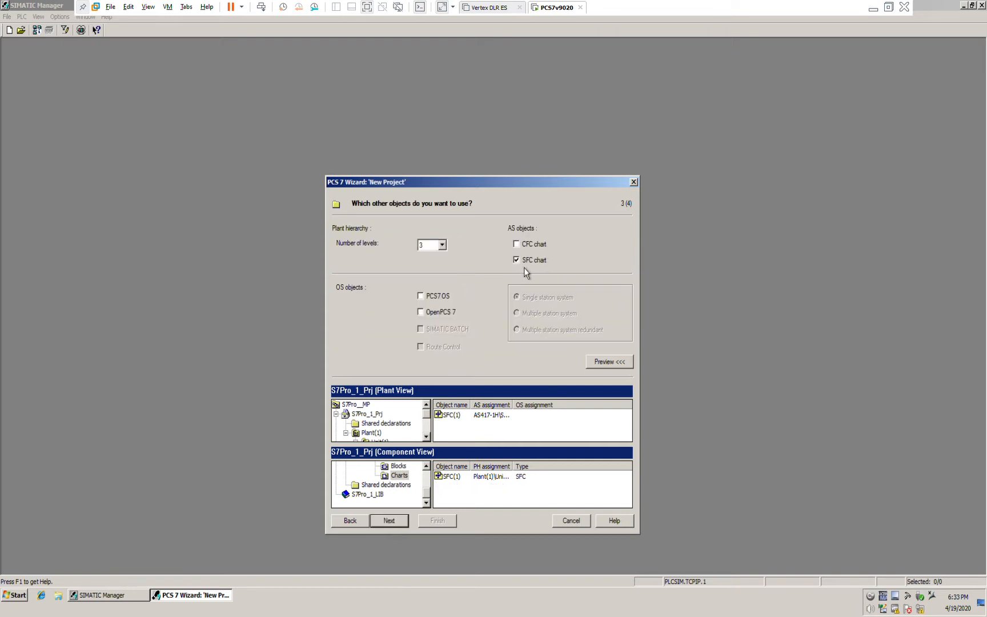
{"action": "left_click", "coordinate": [524, 266]}
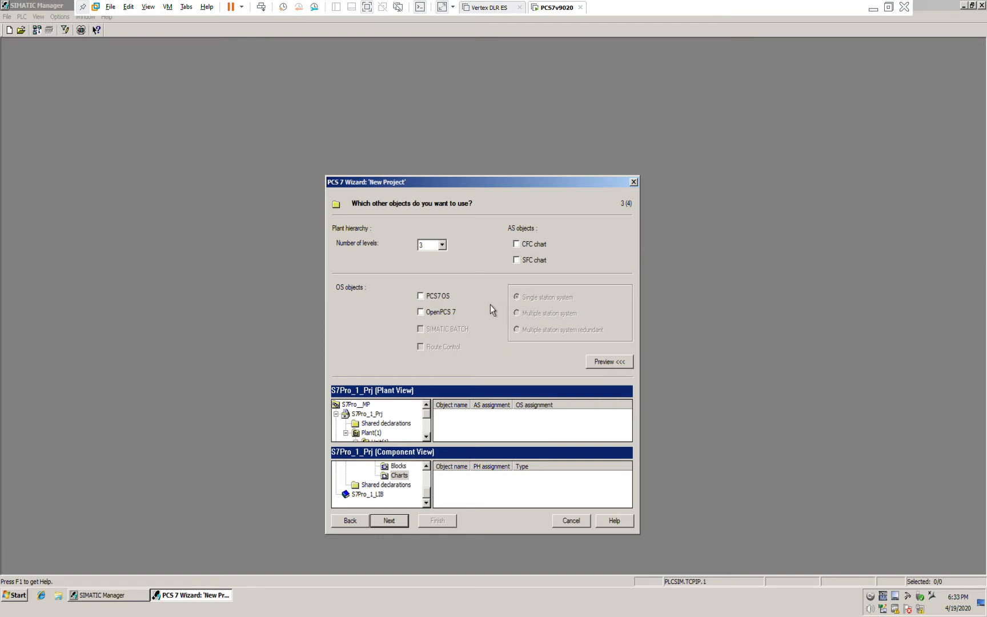
{"action": "left_click", "coordinate": [426, 298]}
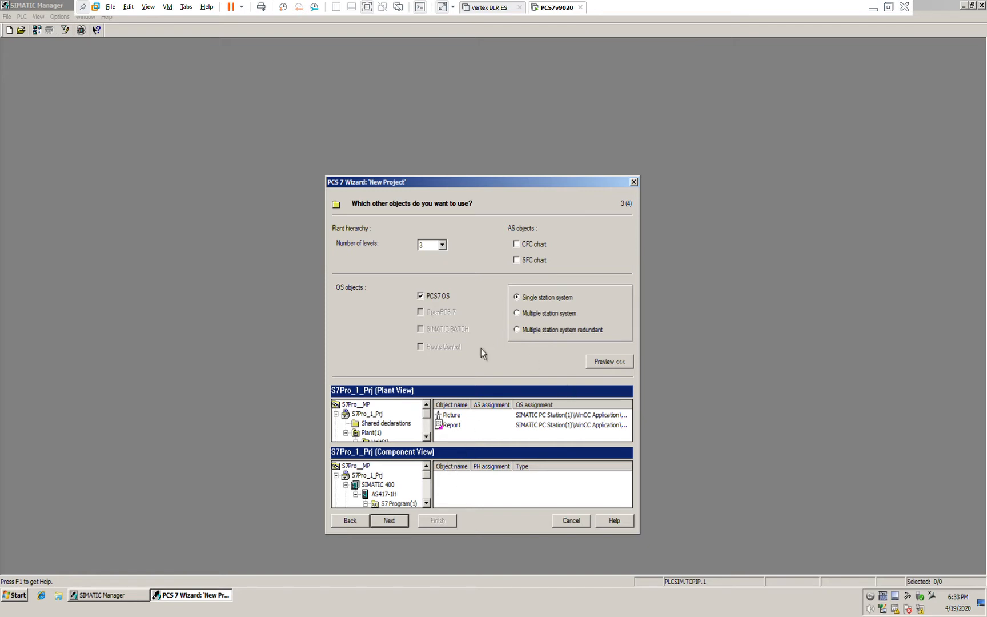
- Name the multiproject directory Testing, finish the wizard and acknowledge the SID registration notice
{"action": "left_click", "coordinate": [396, 525]}
{"action": "left_click_drag", "start_coordinate": [399, 246], "coordinate": [316, 254]}
{"action": "type", "text": "Testing"}
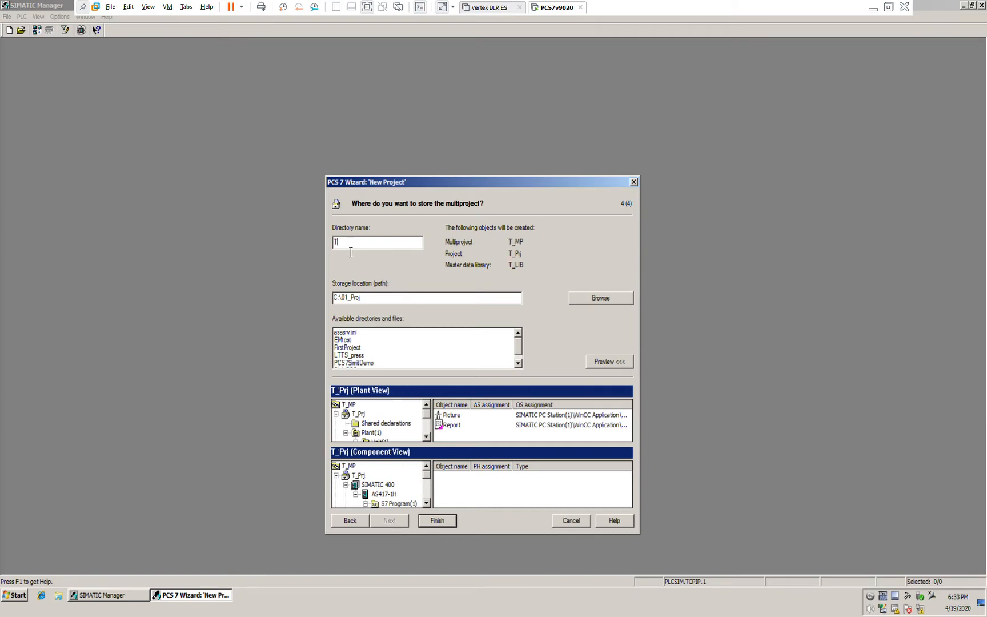
{"action": "left_click", "coordinate": [439, 527]}
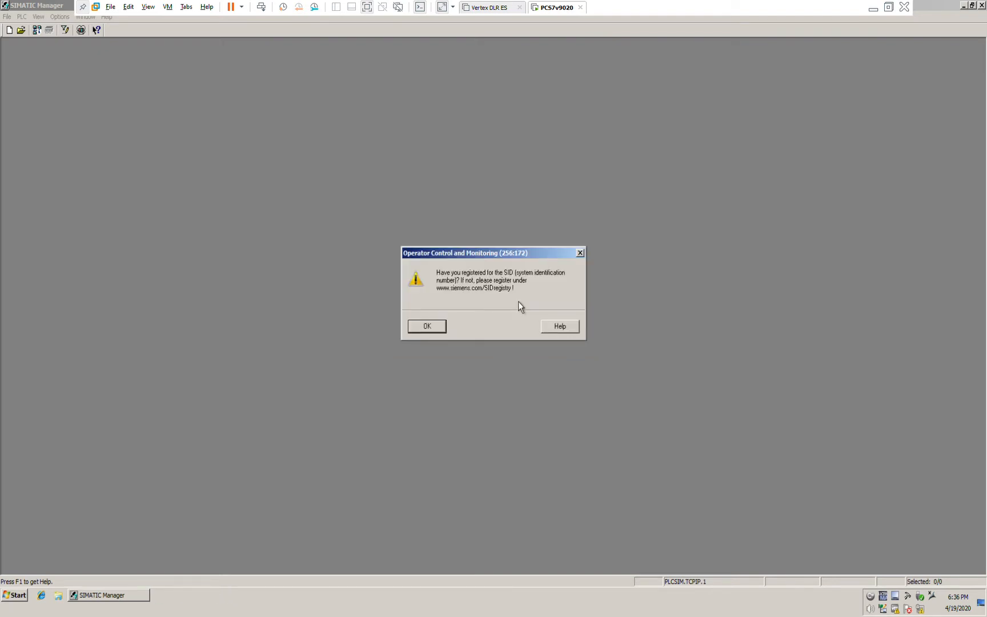
{"action": "left_click", "coordinate": [430, 330]}
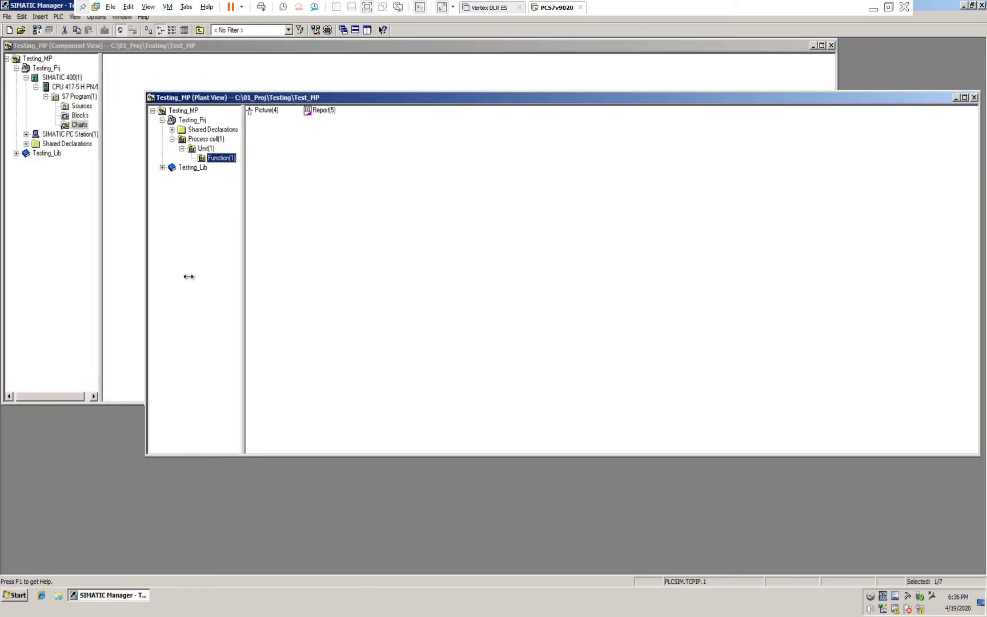
- Resize and arrange the Component View and Plant View windows side by side
{"action": "left_click_drag", "start_coordinate": [155, 279], "coordinate": [552, 281]}
{"action": "left_click", "coordinate": [447, 57]}
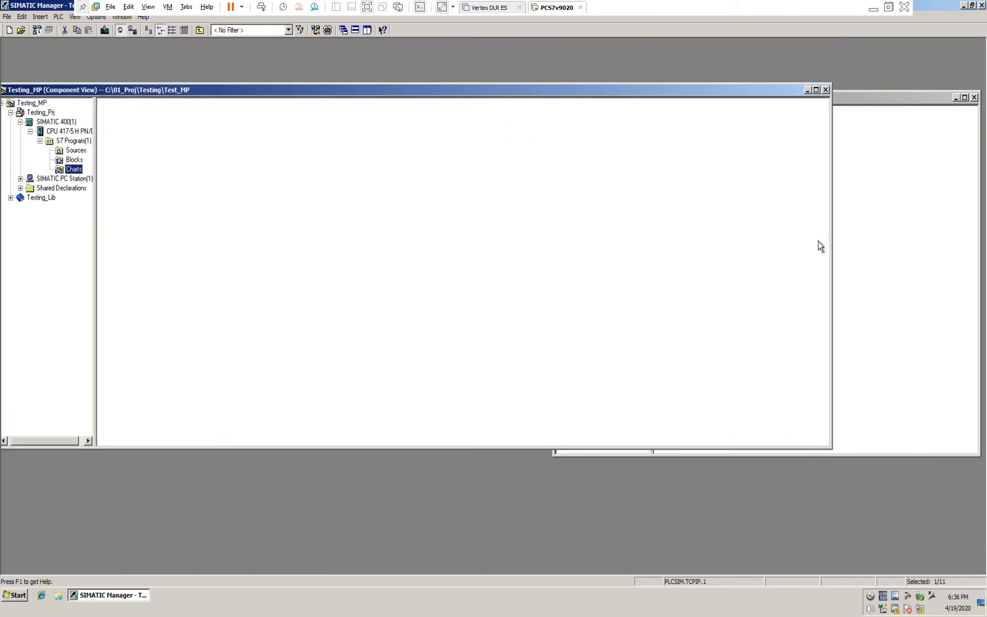
{"action": "left_click_drag", "start_coordinate": [832, 249], "coordinate": [502, 246]}
{"action": "left_click_drag", "start_coordinate": [345, 94], "coordinate": [352, 97]}
{"action": "left_click_drag", "start_coordinate": [646, 99], "coordinate": [612, 96]}
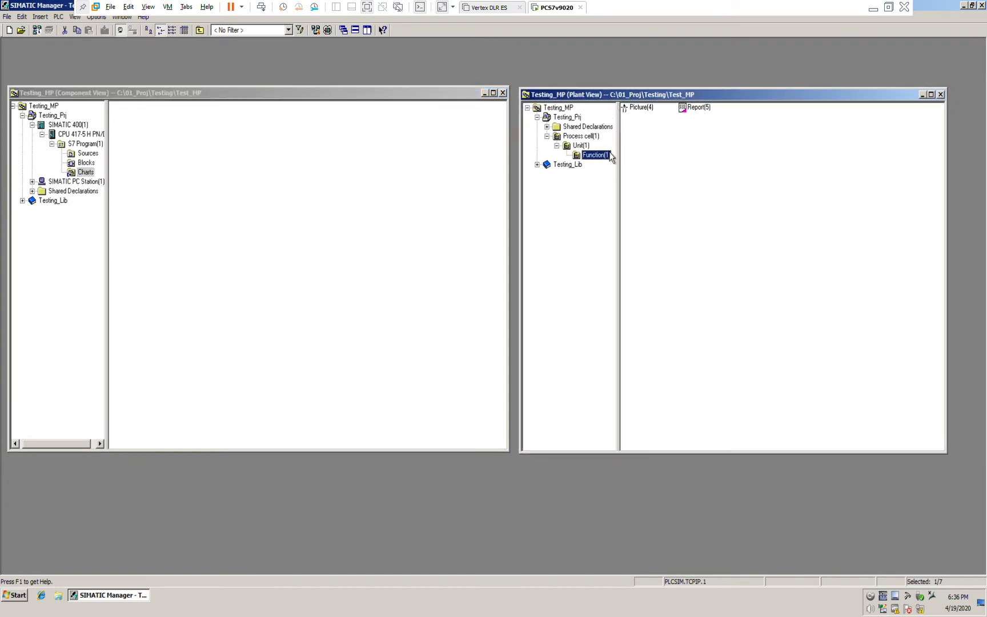
- Show the SIMATIC 400(1) station's contents with details and open its hardware configuration in HW Config
{"action": "left_click", "coordinate": [79, 146]}
{"action": "left_click", "coordinate": [75, 127]}
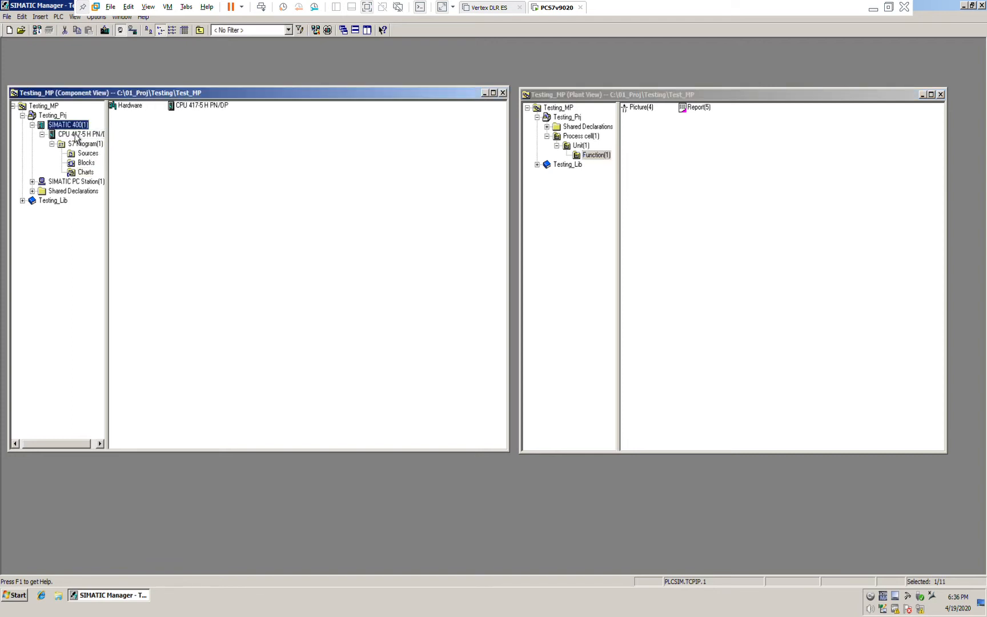
{"action": "left_click", "coordinate": [184, 31]}
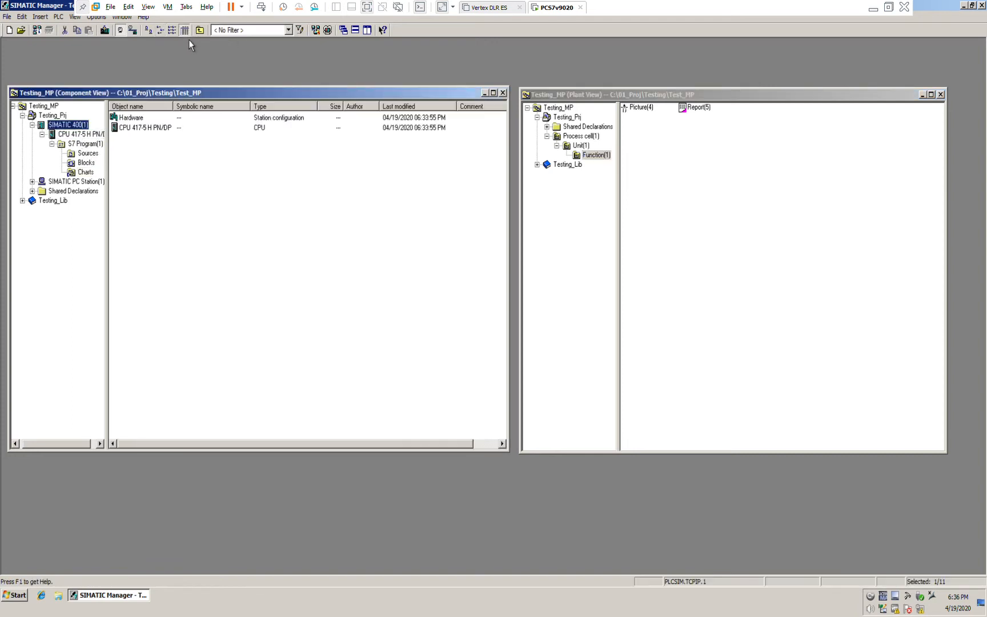
{"action": "double_click", "coordinate": [142, 119]}
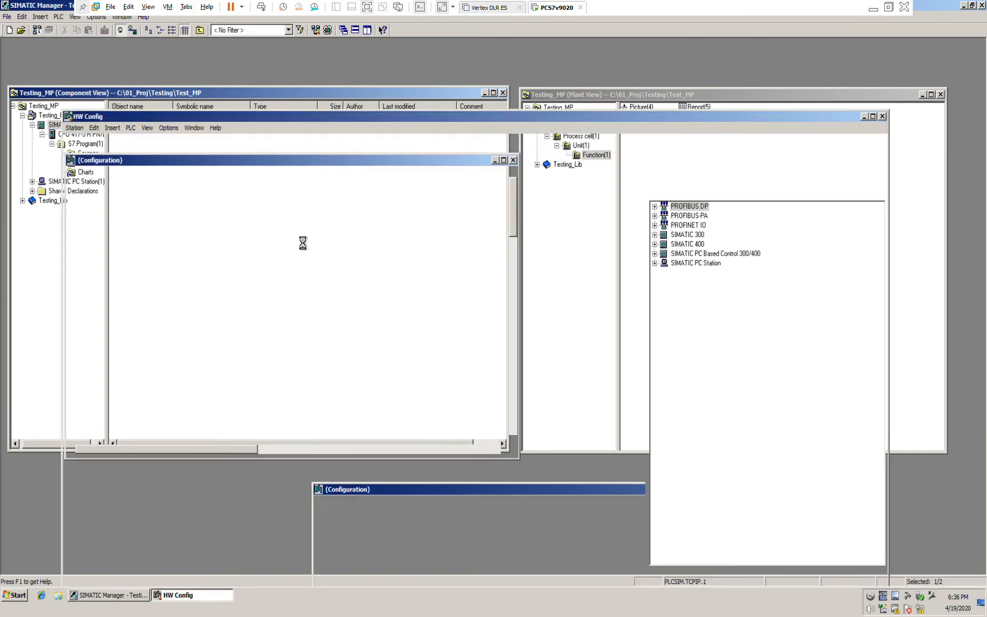
{"action": "left_click_drag", "start_coordinate": [362, 131], "coordinate": [371, 77]}
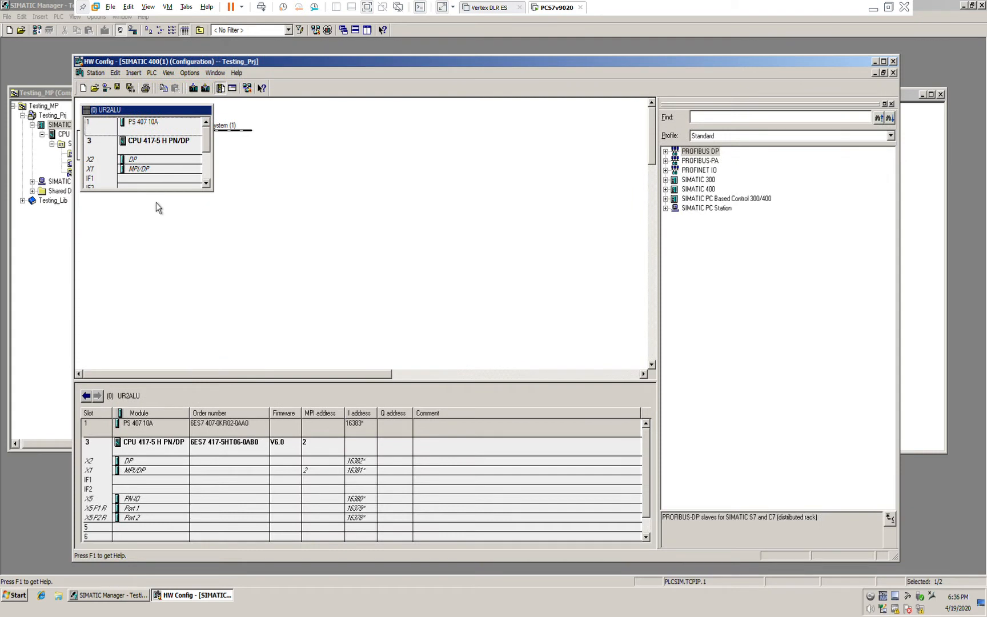
- Open the Ethernet interface properties of the PN-IO module in slot X5
{"action": "left_click", "coordinate": [145, 199]}
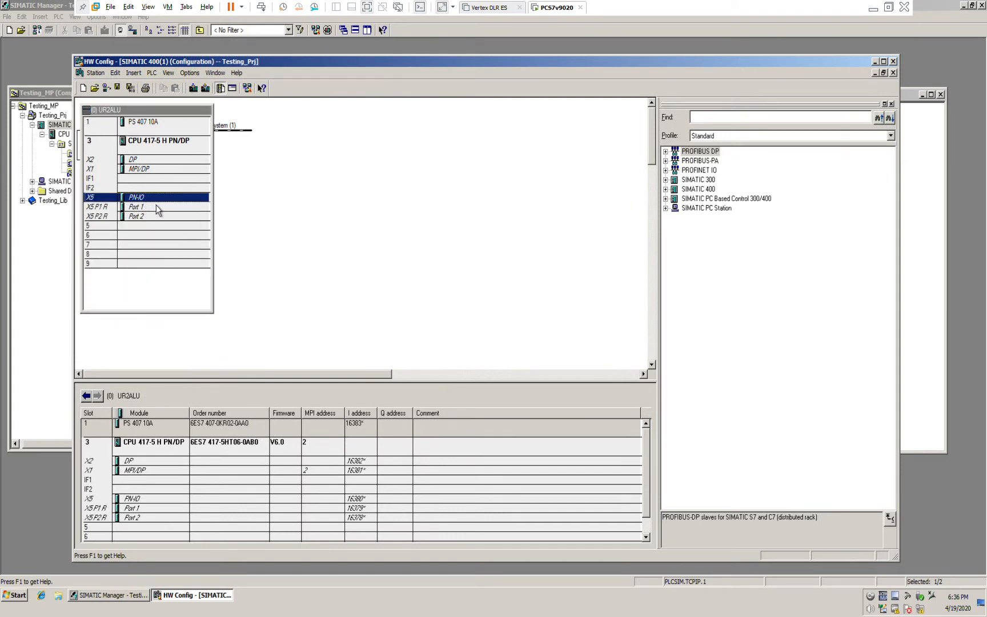
{"action": "key", "text": "alt+Return"}
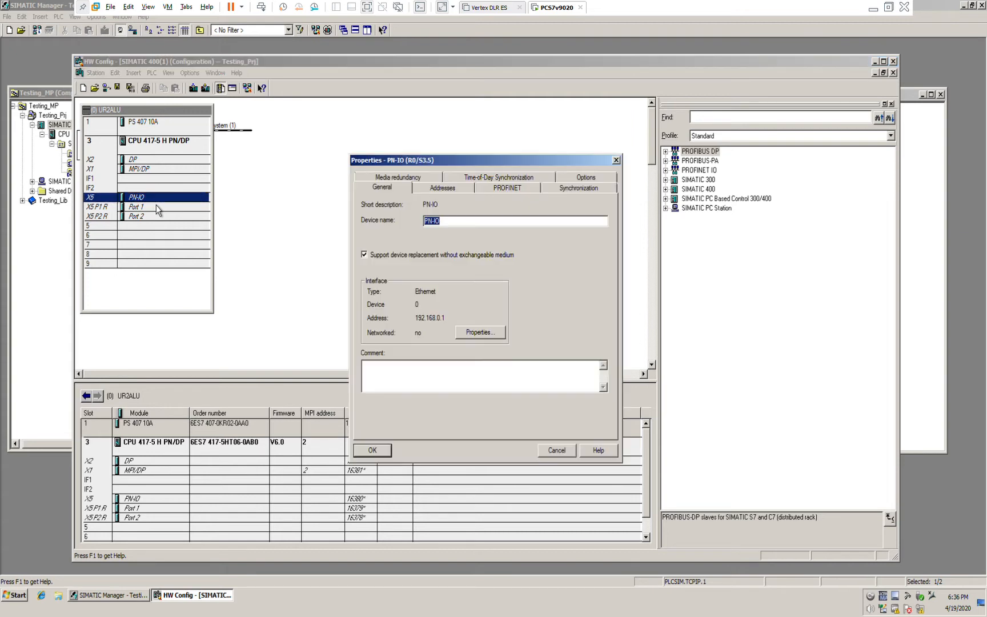
{"action": "left_click", "coordinate": [480, 335]}
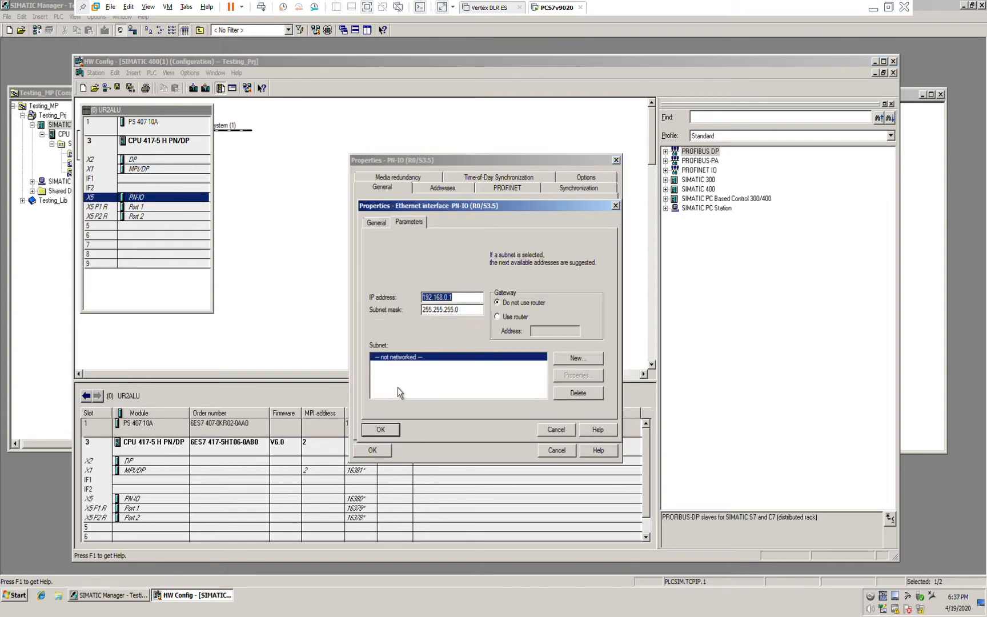
- Check the computer's IP addresses with ipconfig in a Command Prompt, and return to the Ethernet interface properties
{"action": "left_click", "coordinate": [21, 609]}
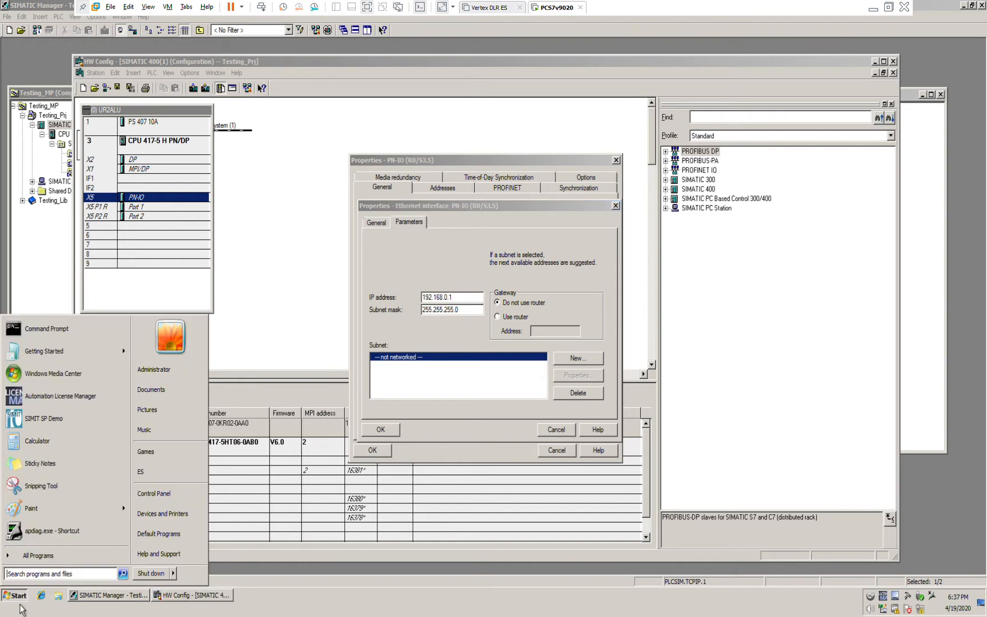
{"action": "type", "text": "cmd"}
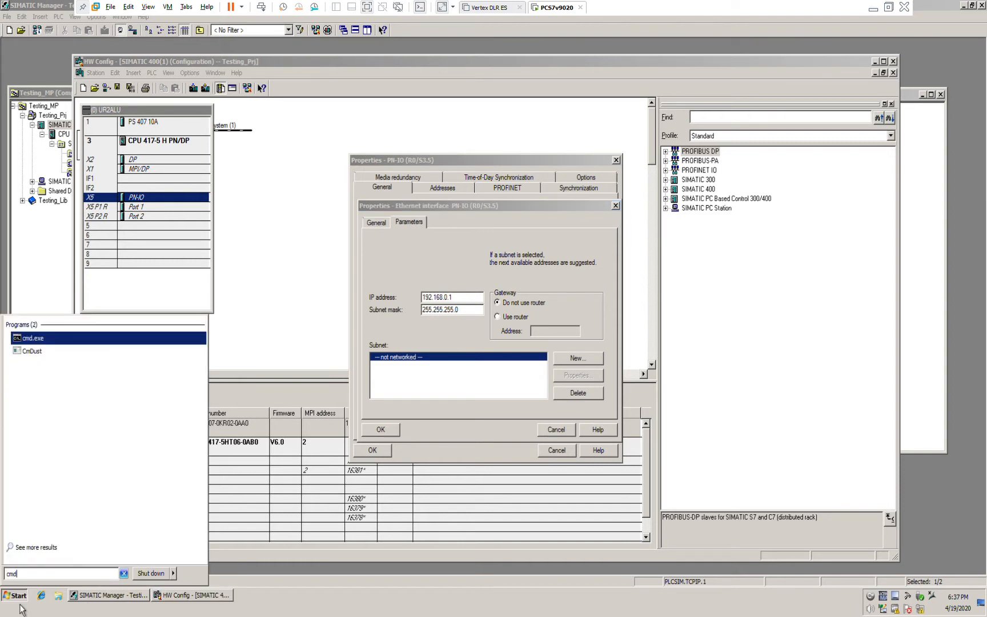
{"action": "left_click", "coordinate": [41, 342]}
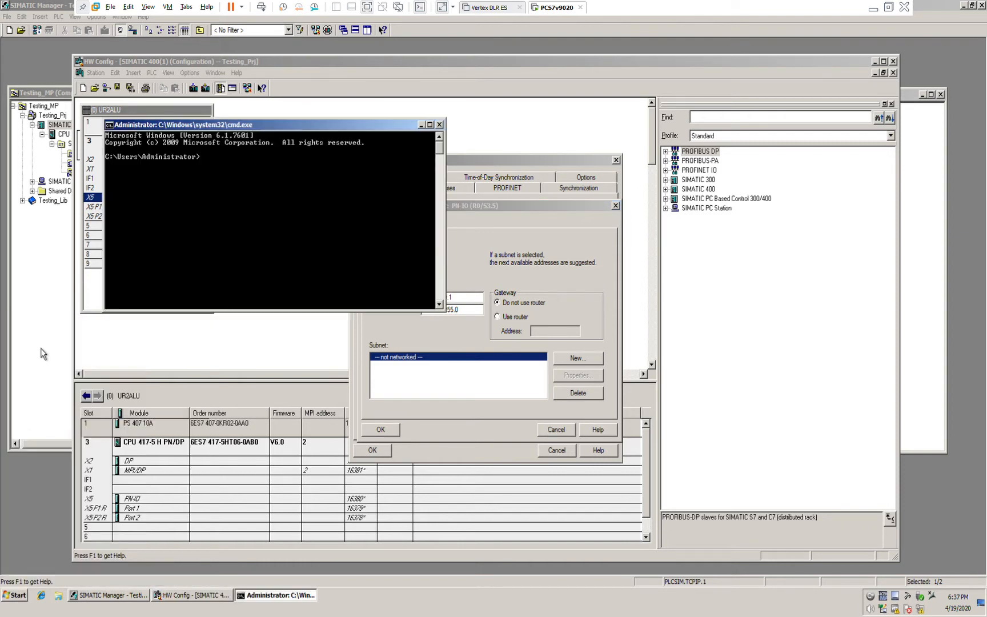
{"action": "type", "text": "ipconfig"}
{"action": "key", "text": "Return"}
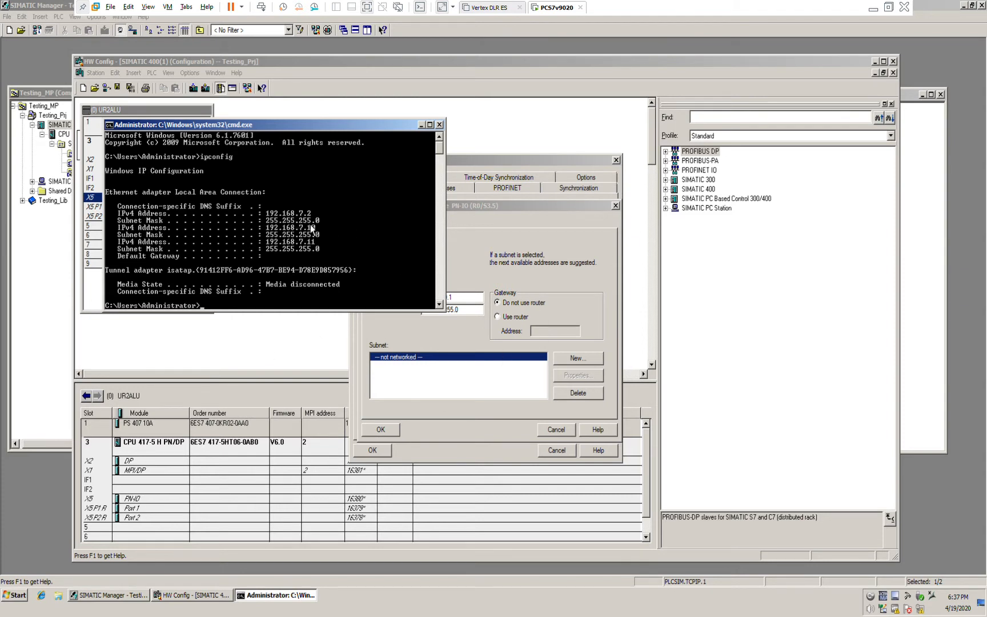
{"action": "left_click", "coordinate": [487, 256]}
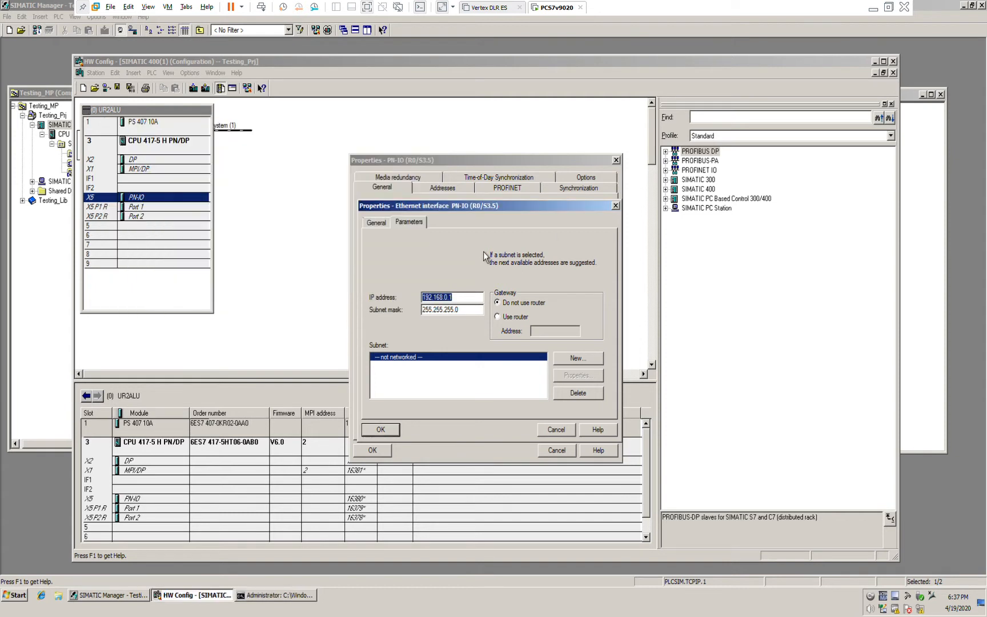
- Set the PN-IO interface's IP address to 192.168.7.3, rechecking the computer's addresses in the Command Prompt
{"action": "left_click", "coordinate": [465, 302]}
{"action": "left_click_drag", "start_coordinate": [456, 302], "coordinate": [451, 300]}
{"action": "left_click", "coordinate": [275, 595]}
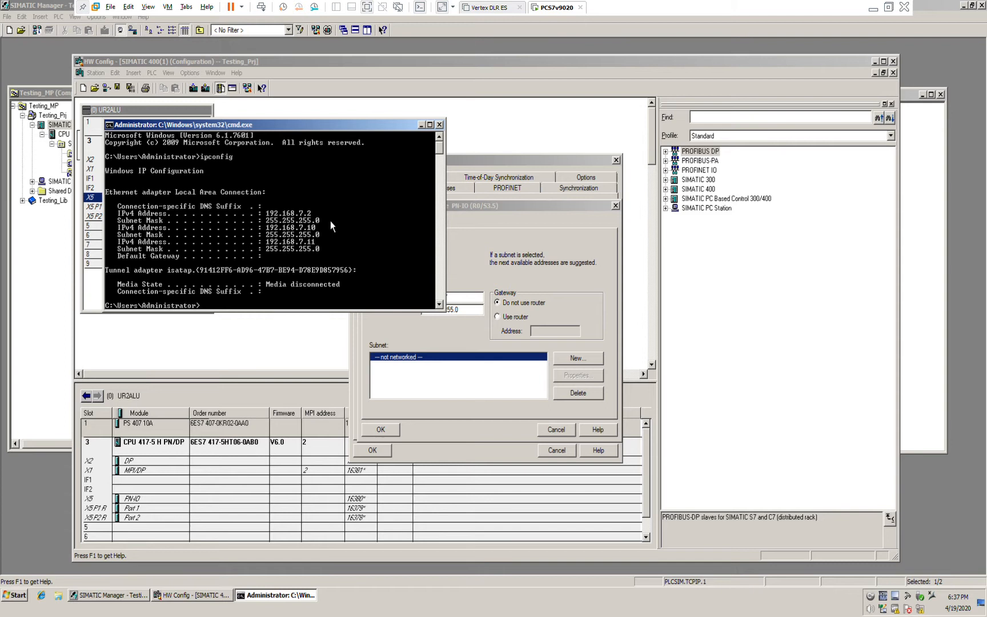
{"action": "left_click", "coordinate": [423, 125]}
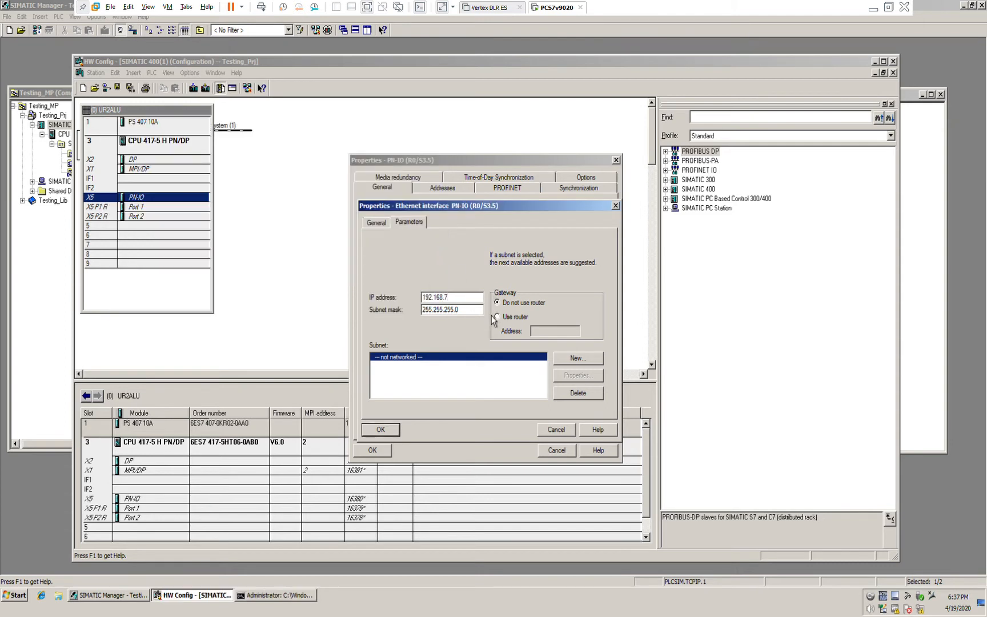
{"action": "type", "text": "3"}
- Connect PN-IO to a new Industrial Ethernet subnet named Ethernet, and move its PROFINET IO system line farther from the rack
{"action": "left_click", "coordinate": [579, 362]}
{"action": "left_click_drag", "start_coordinate": [474, 268], "coordinate": [458, 268]}
{"action": "key", "text": "BackSpace"}
{"action": "key", "text": "BackSpace"}
{"action": "key", "text": "BackSpace"}
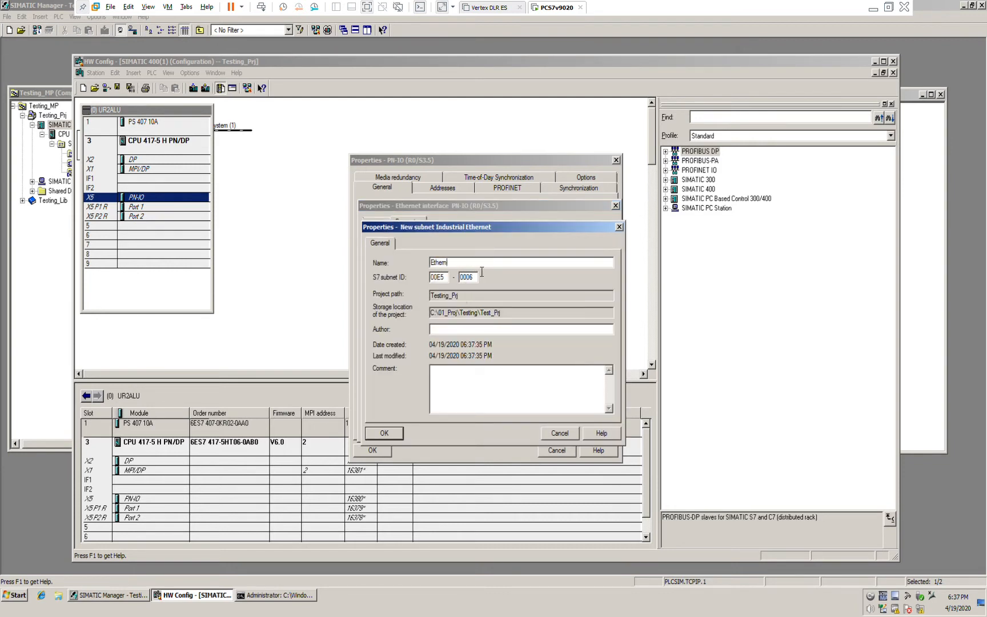
{"action": "type", "text": "et"}
{"action": "key", "text": "Return"}
{"action": "key", "text": "Return"}
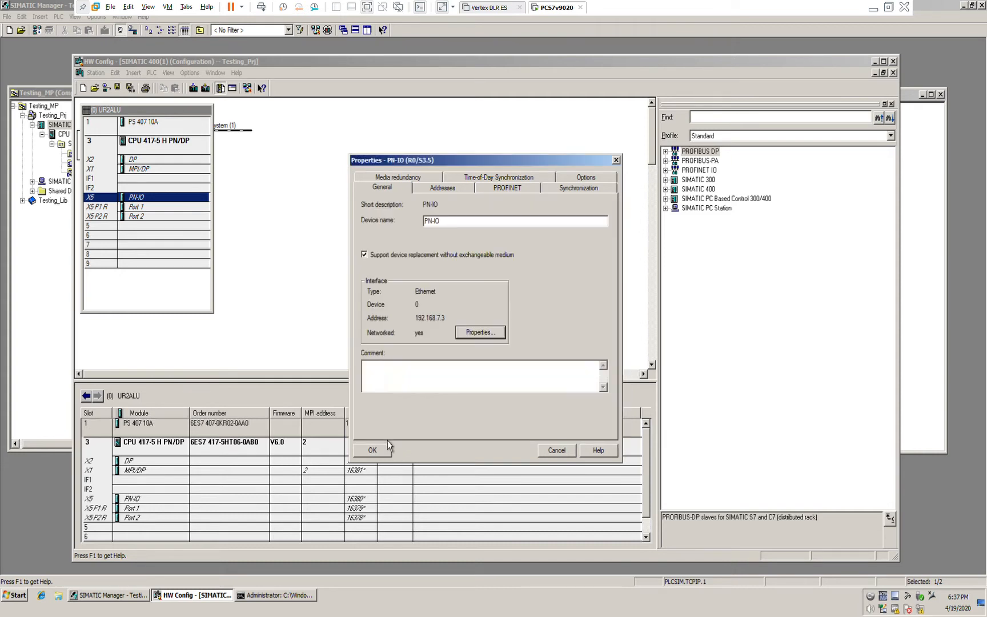
{"action": "left_click", "coordinate": [383, 453]}
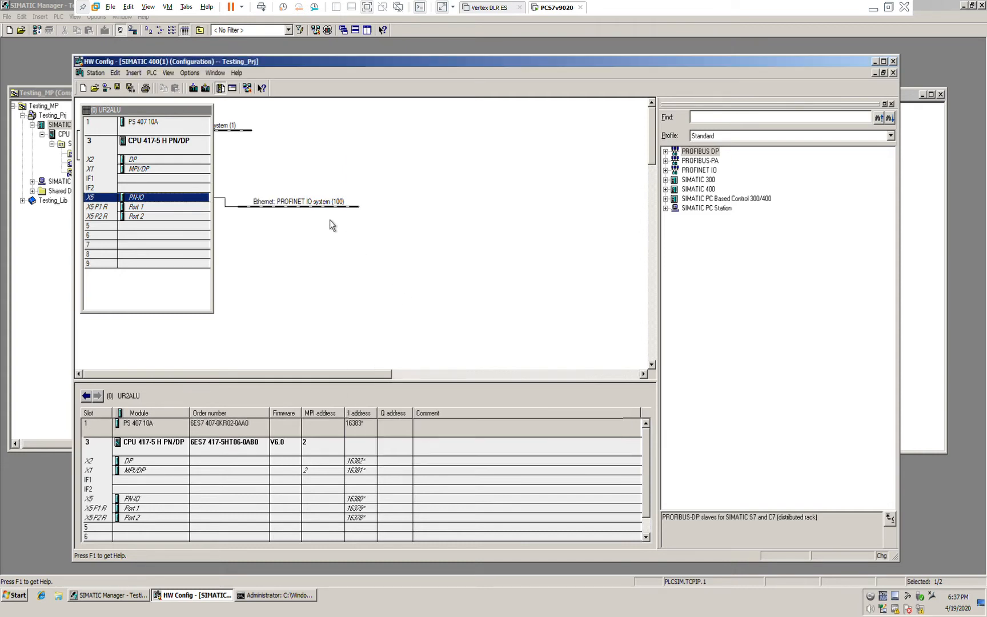
{"action": "left_click_drag", "start_coordinate": [324, 210], "coordinate": [426, 205]}
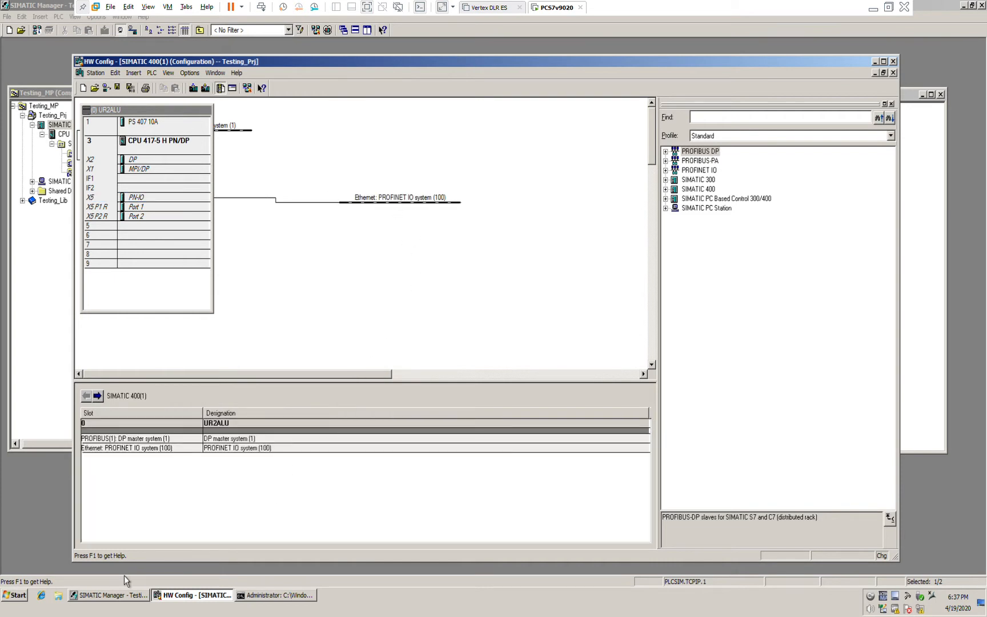
- Switch to SIMATIC Manager, select the CPU 417-5 H PN/DP, and start the S7-PLCSIM simulation, moving its window slightly
{"action": "left_click", "coordinate": [108, 594]}
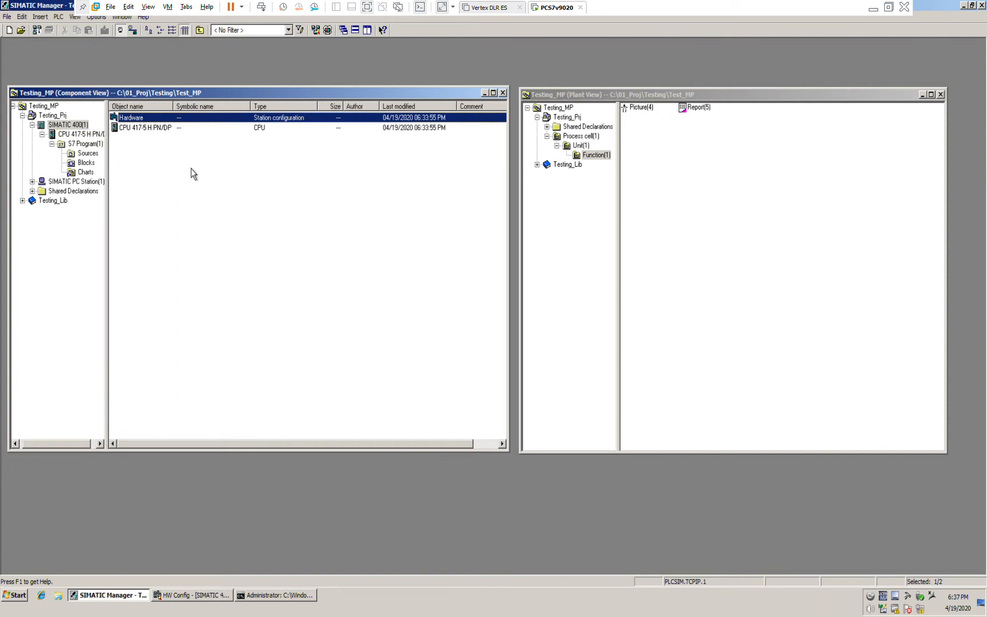
{"action": "left_click", "coordinate": [86, 135]}
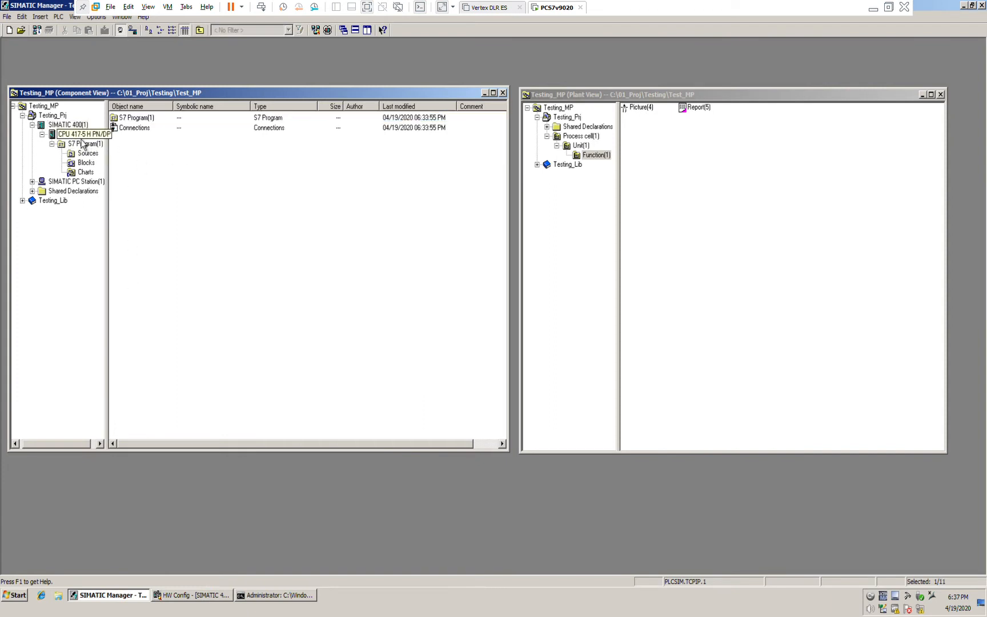
{"action": "left_click", "coordinate": [334, 35]}
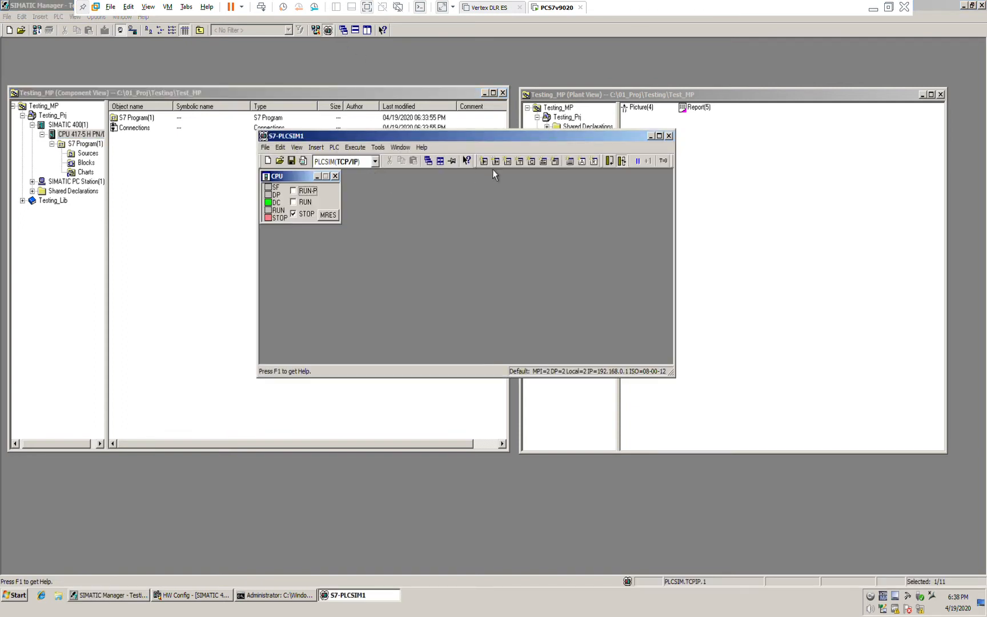
{"action": "left_click_drag", "start_coordinate": [485, 144], "coordinate": [471, 164]}
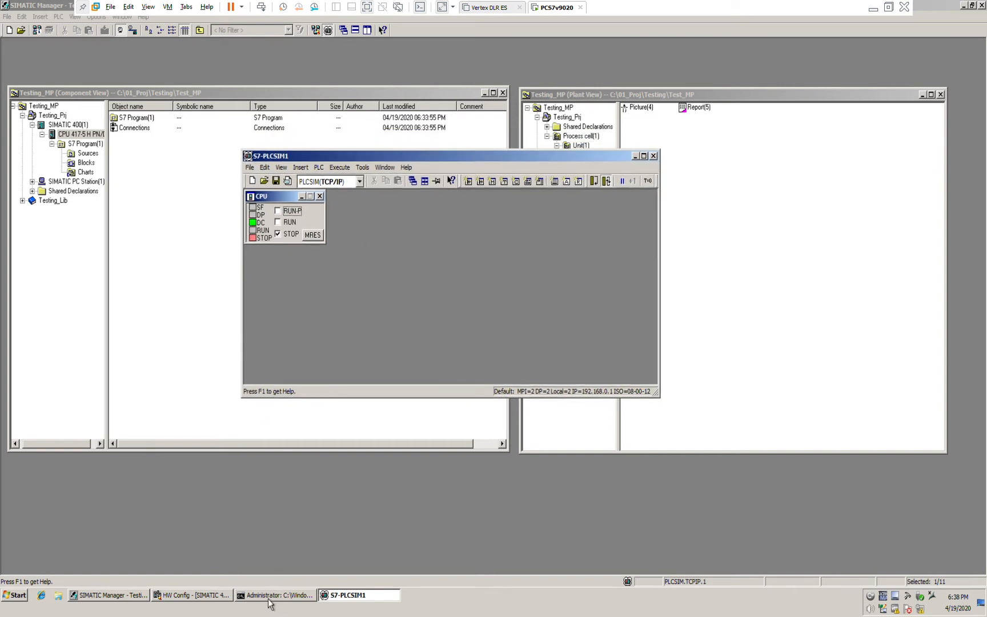
- Save and compile the SIMATIC 400(1) hardware configuration in HW Config, and download it to the CPU at 192.168.7.3
{"action": "left_click", "coordinate": [197, 596]}
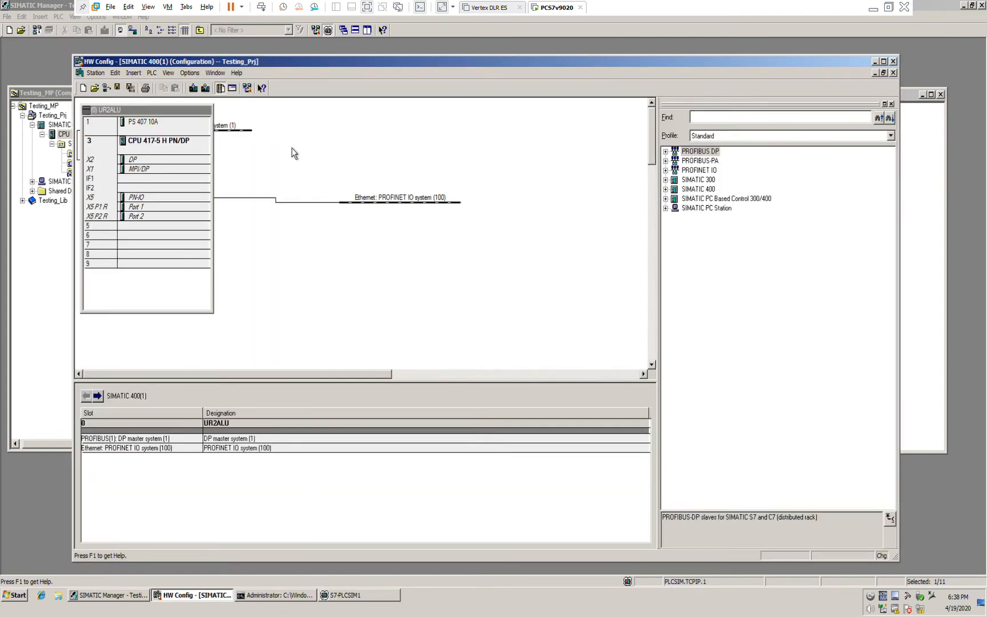
{"action": "left_click", "coordinate": [131, 89]}
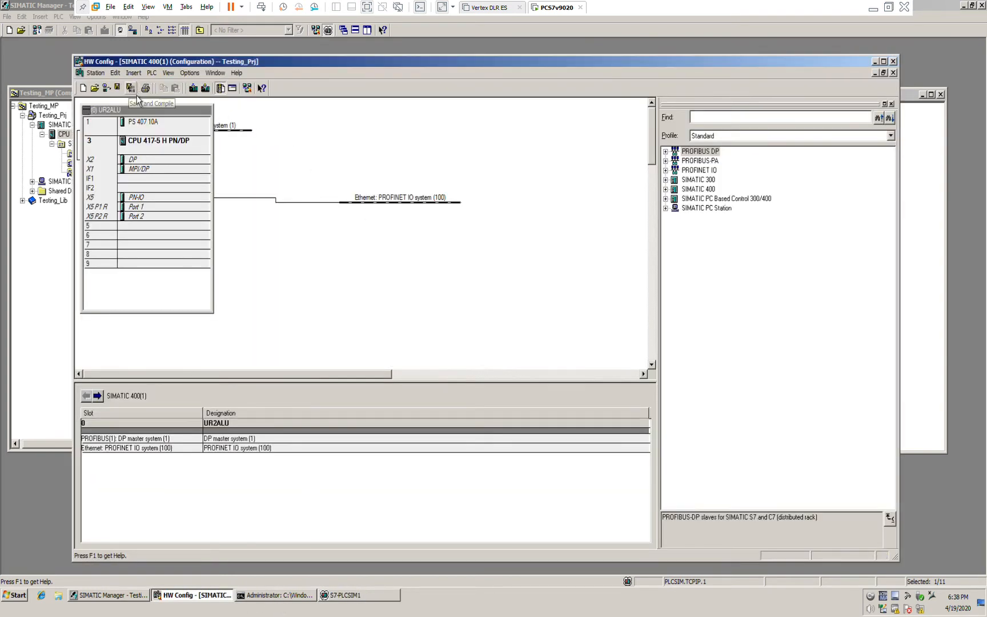
{"action": "left_click", "coordinate": [205, 89]}
{"action": "left_click", "coordinate": [432, 362]}
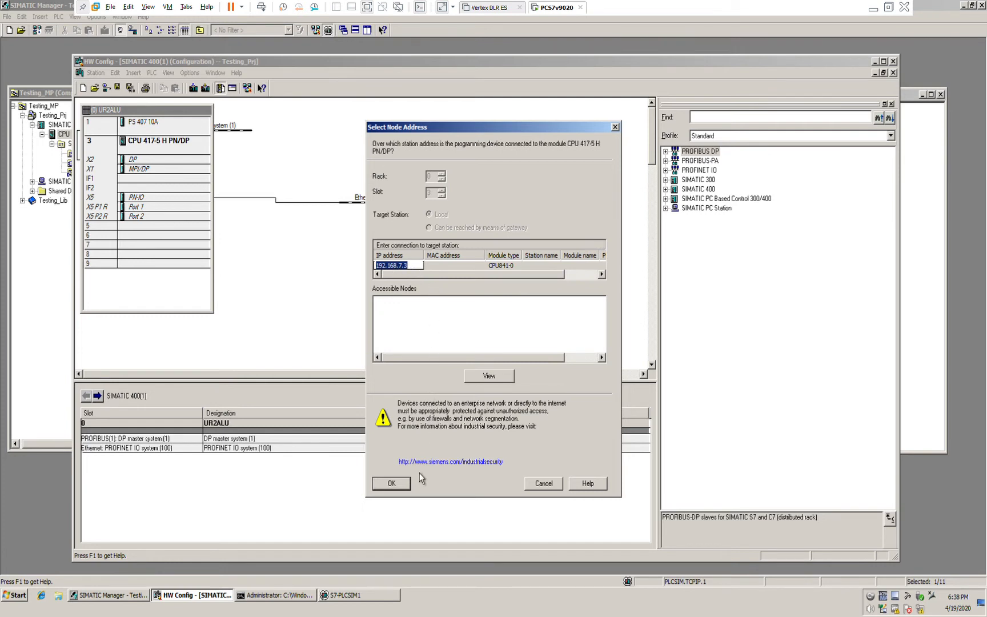
{"action": "left_click", "coordinate": [391, 483]}
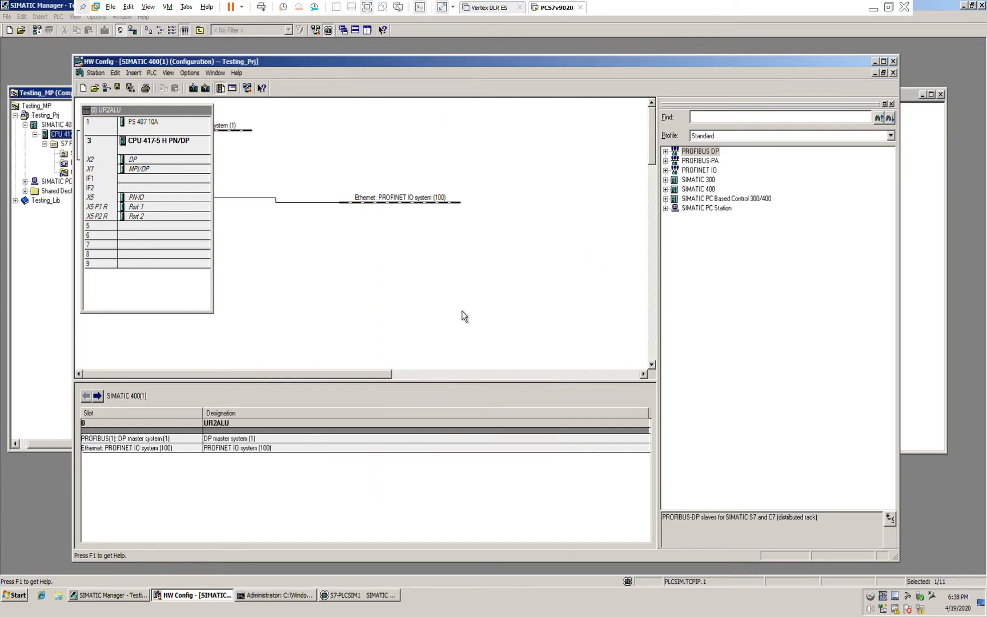
- Close the SIMATIC 400(1) hardware configuration and open the PLC Configure dialog for SIMATIC PC Station(1)
{"action": "left_click", "coordinate": [894, 61]}
{"action": "left_click", "coordinate": [164, 219]}
{"action": "left_click", "coordinate": [25, 182]}
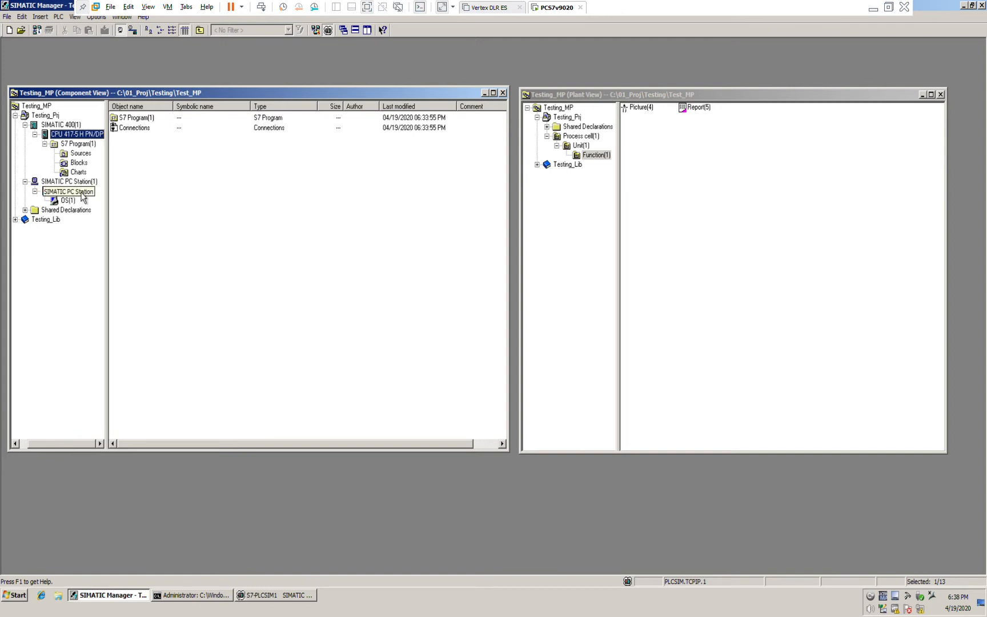
{"action": "right_click", "coordinate": [73, 181]}
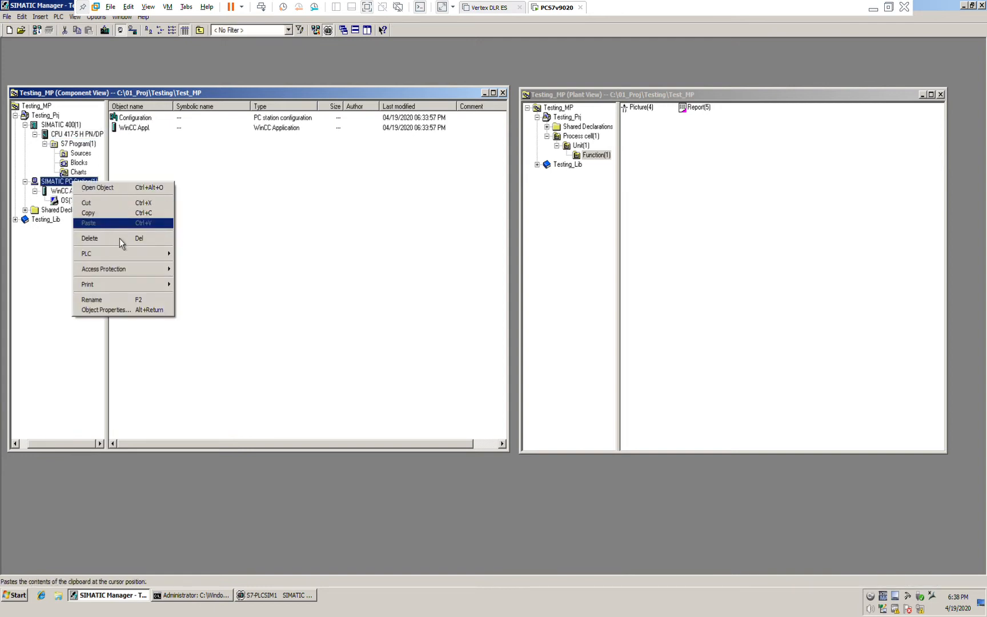
{"action": "mouse_move", "coordinate": [119, 260]}
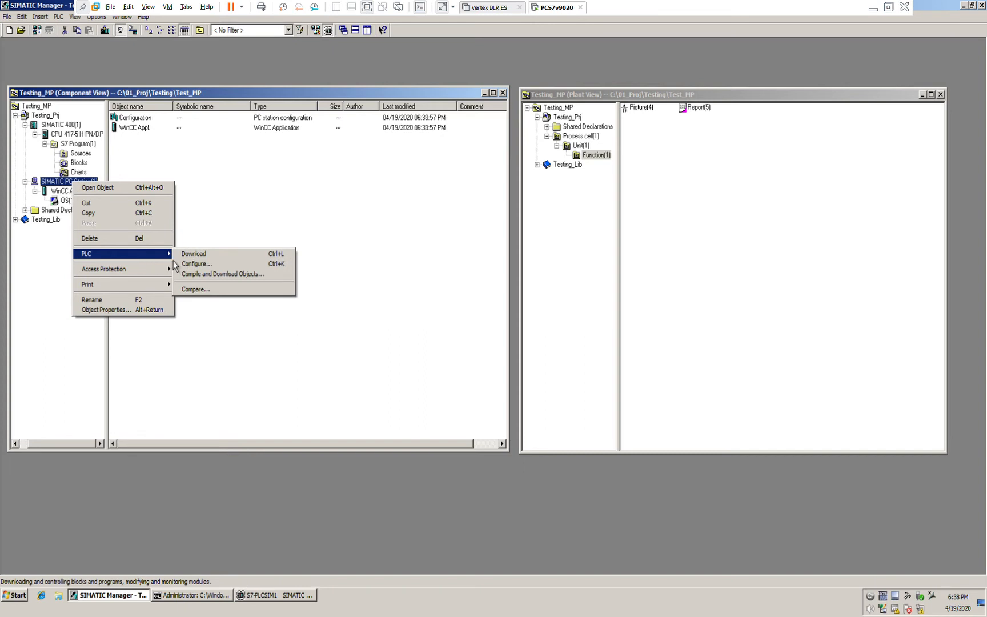
{"action": "left_click", "coordinate": [204, 265]}
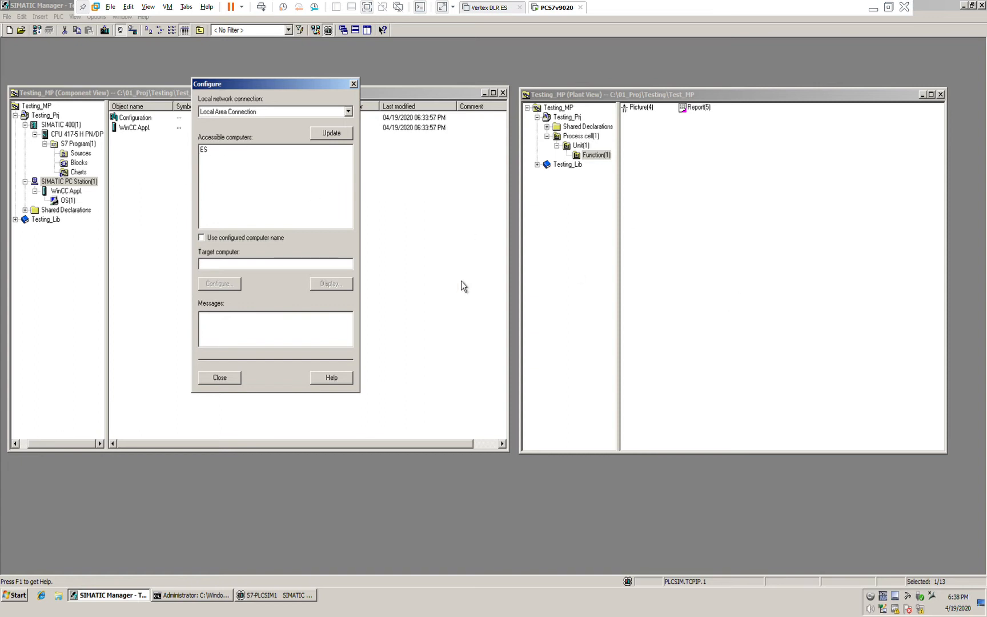
- Look up the computer name in the Windows system information, and close that window again
{"action": "left_click", "coordinate": [17, 608]}
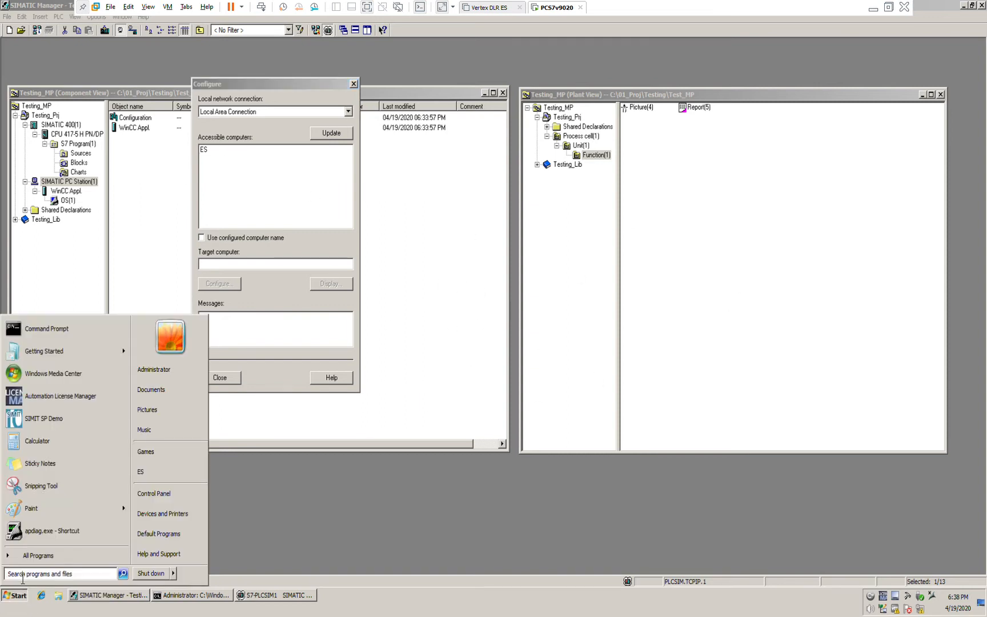
{"action": "type", "text": "system"}
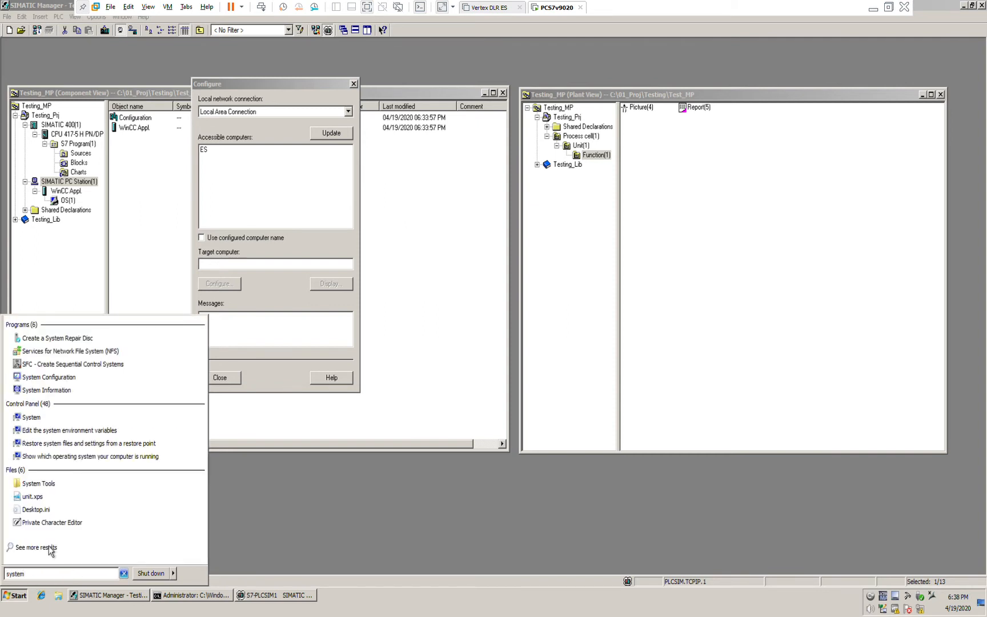
{"action": "left_click", "coordinate": [39, 419]}
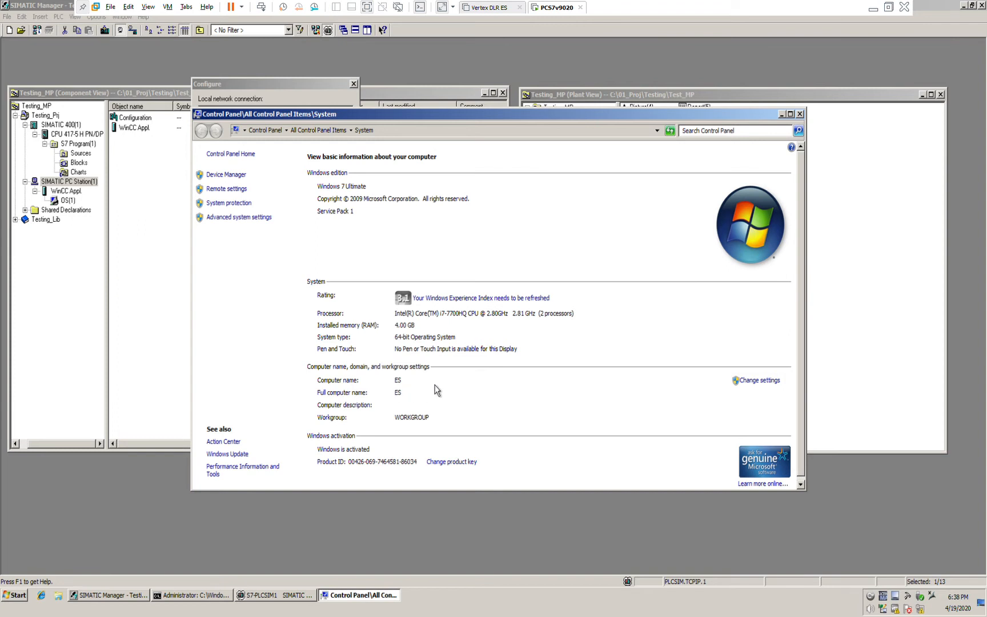
{"action": "left_click", "coordinate": [800, 114]}
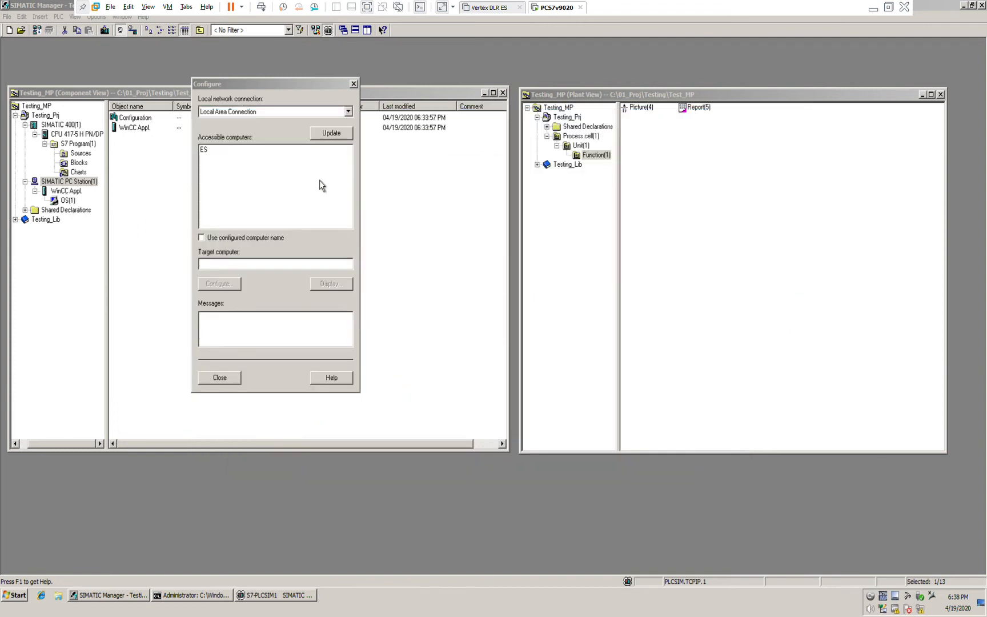
{"action": "left_click", "coordinate": [204, 150]}
{"action": "left_click", "coordinate": [223, 284]}
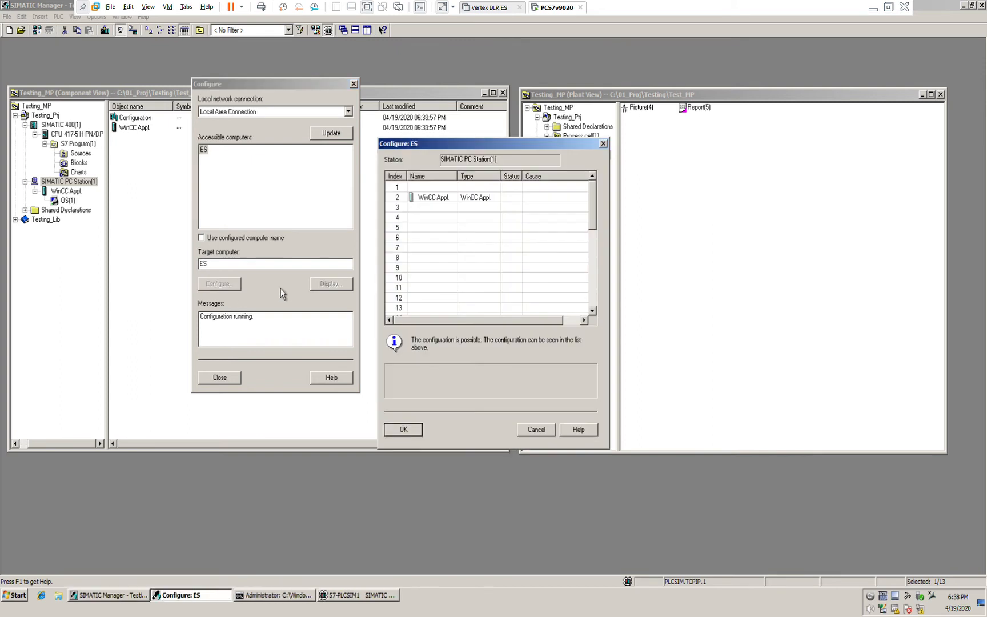
{"action": "left_click", "coordinate": [408, 438]}
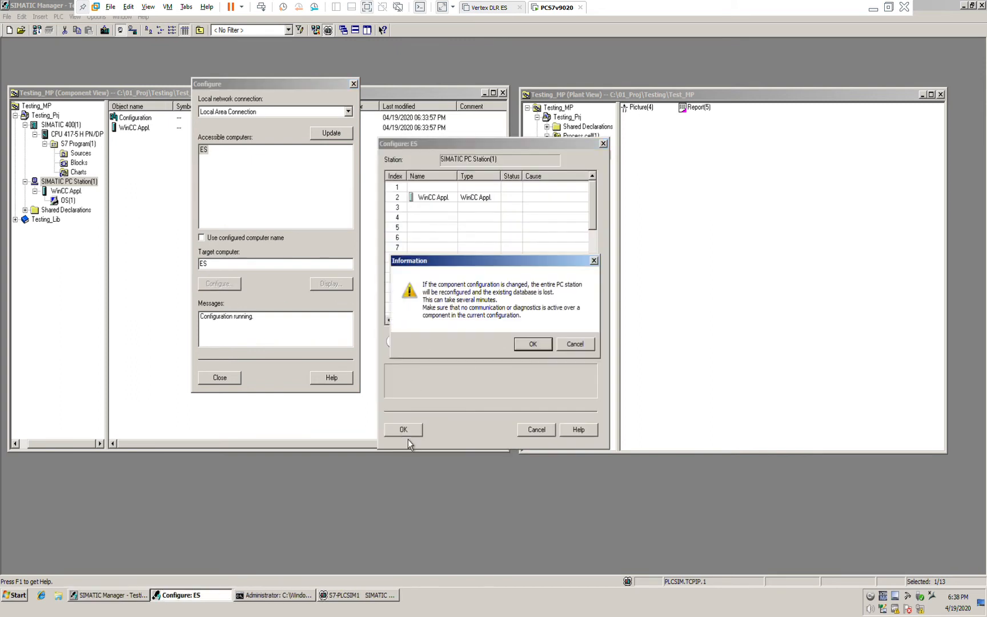
{"action": "left_click", "coordinate": [571, 347]}
{"action": "left_click", "coordinate": [354, 84]}
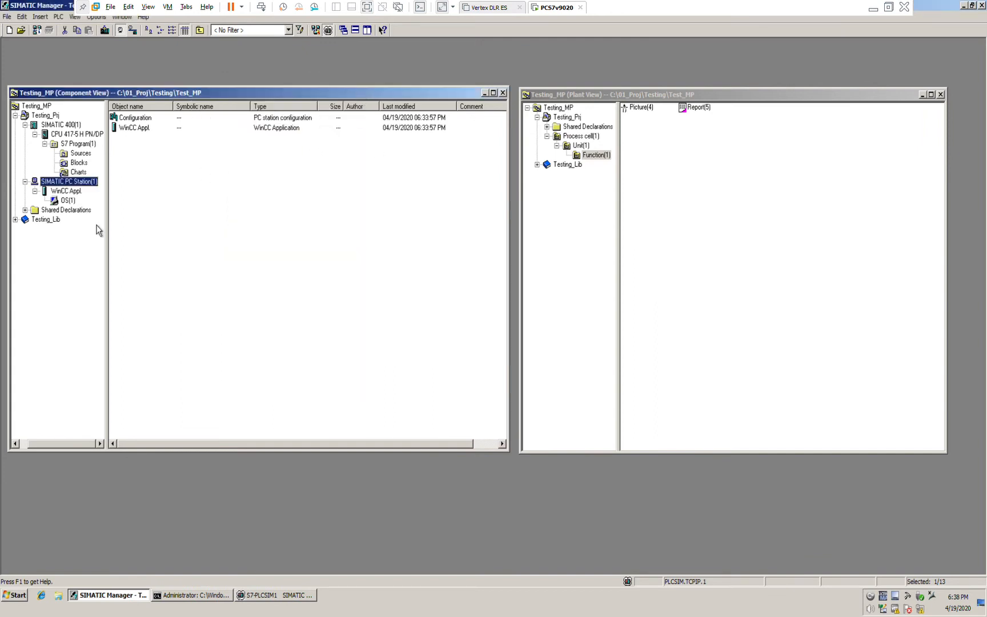
- Open SIMATIC PC Station(1)'s configuration and insert an IE General SW V8.2 Industrial Ethernet module into slot 1
{"action": "double_click", "coordinate": [141, 118]}
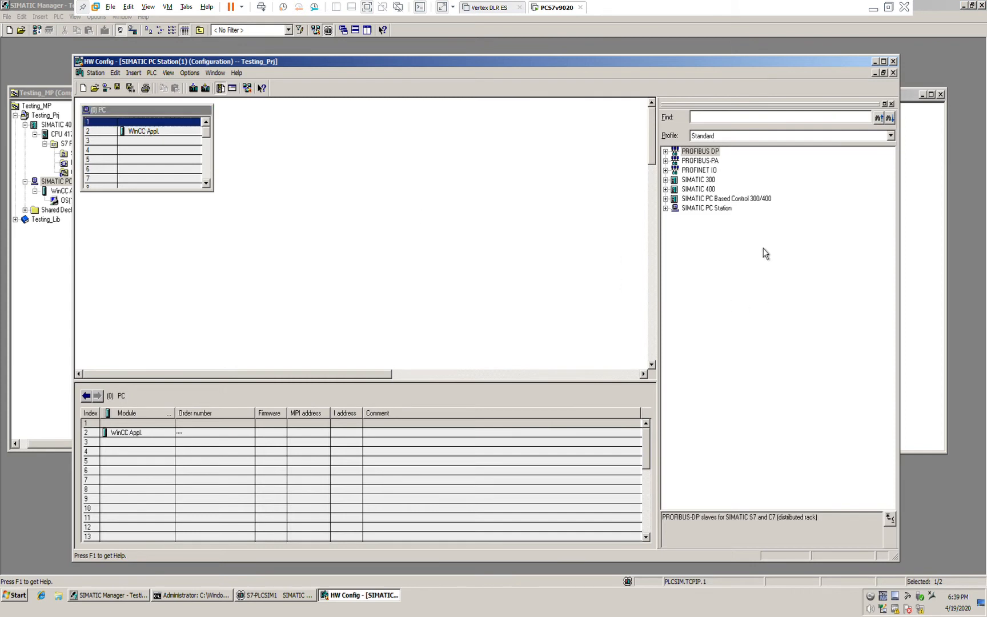
{"action": "left_click", "coordinate": [666, 208]}
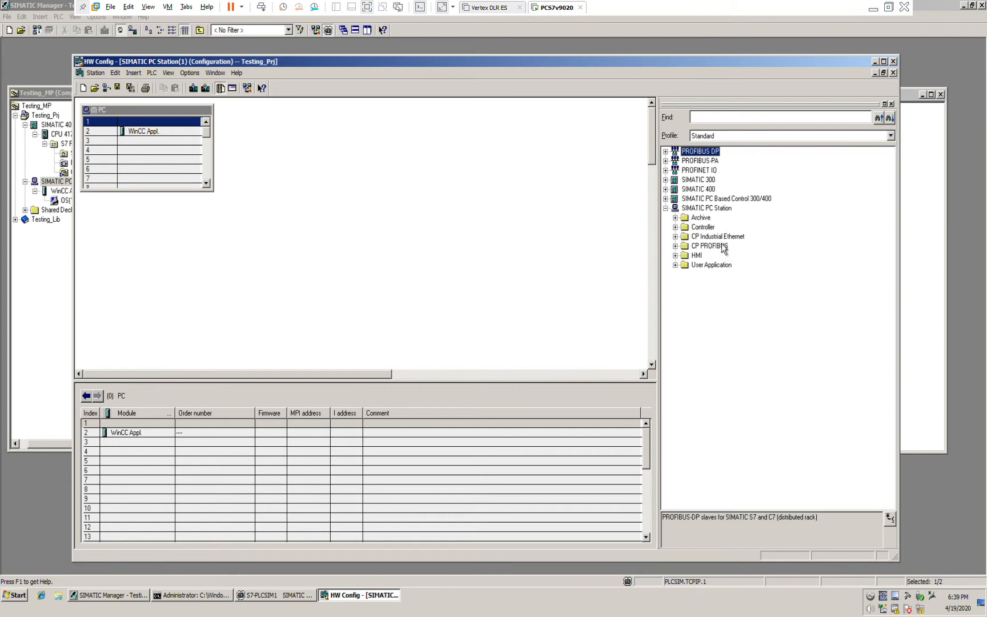
{"action": "double_click", "coordinate": [718, 236]}
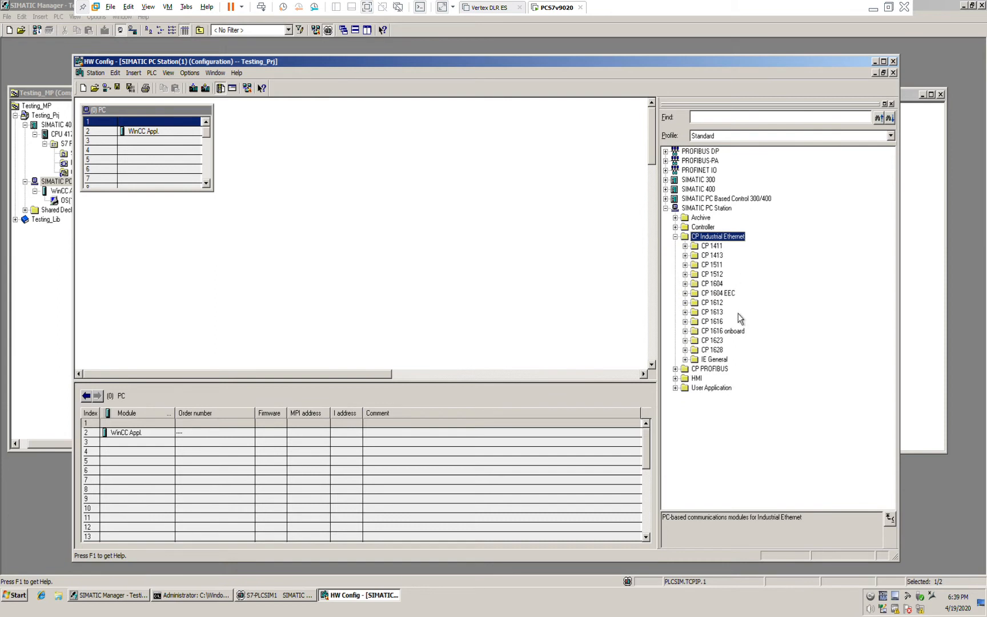
{"action": "double_click", "coordinate": [718, 360]}
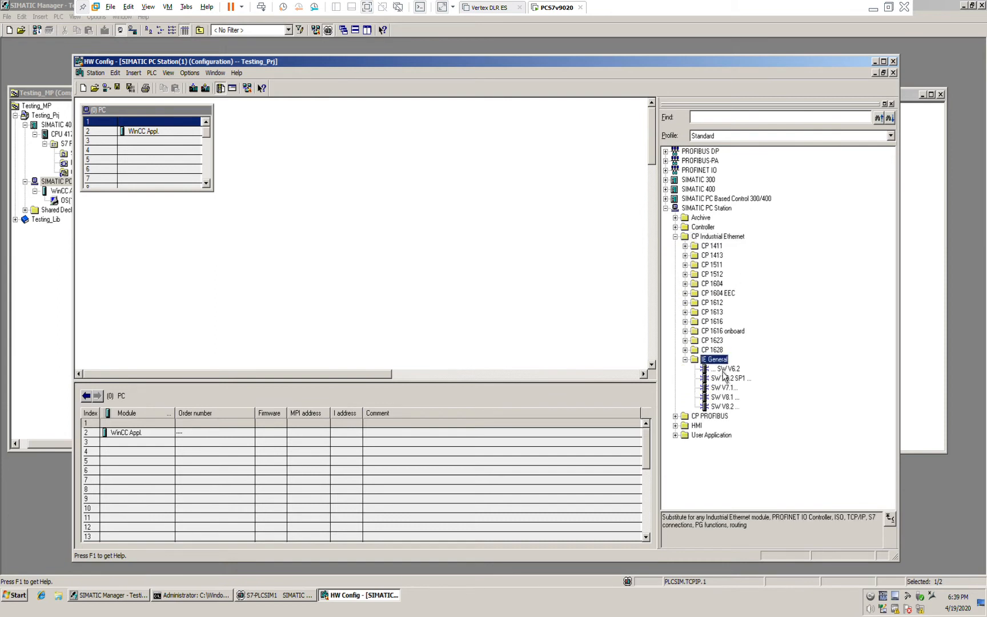
{"action": "left_click", "coordinate": [727, 407]}
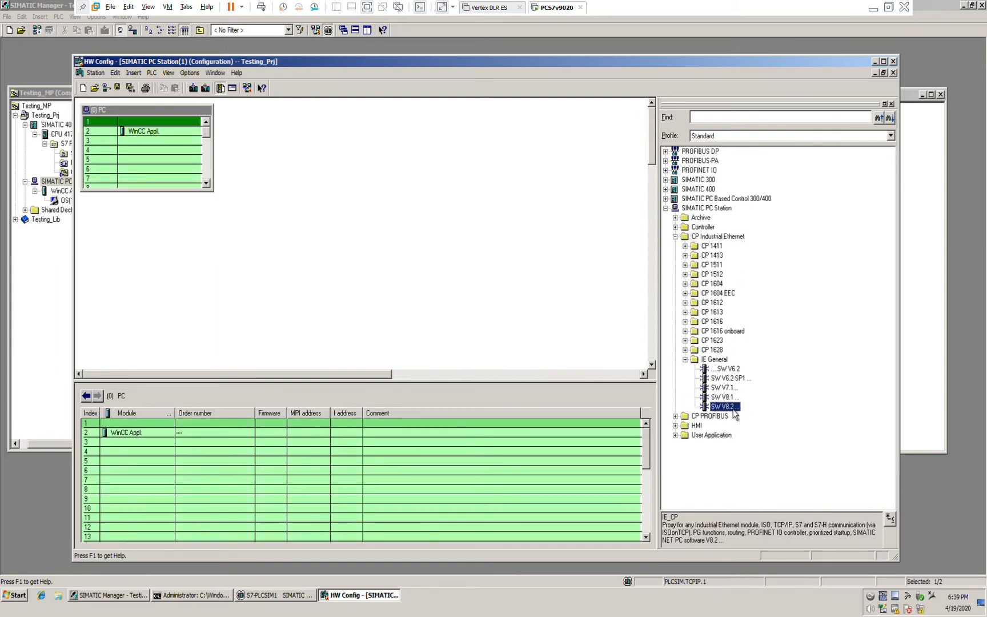
{"action": "left_click_drag", "start_coordinate": [728, 420], "coordinate": [148, 134]}
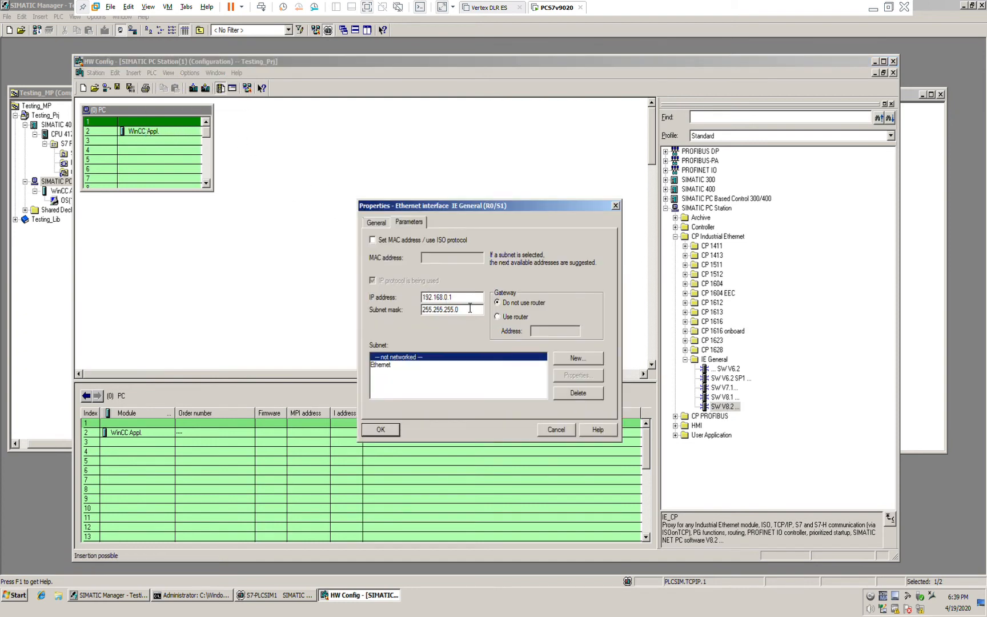
- Set IE General's IP address to 192.168.7.2, checking the computer's addresses in the Command Prompt, connect it to the Ethernet subnet, and close HW Config
{"action": "left_click_drag", "start_coordinate": [460, 303], "coordinate": [451, 302]}
{"action": "left_click", "coordinate": [207, 600]}
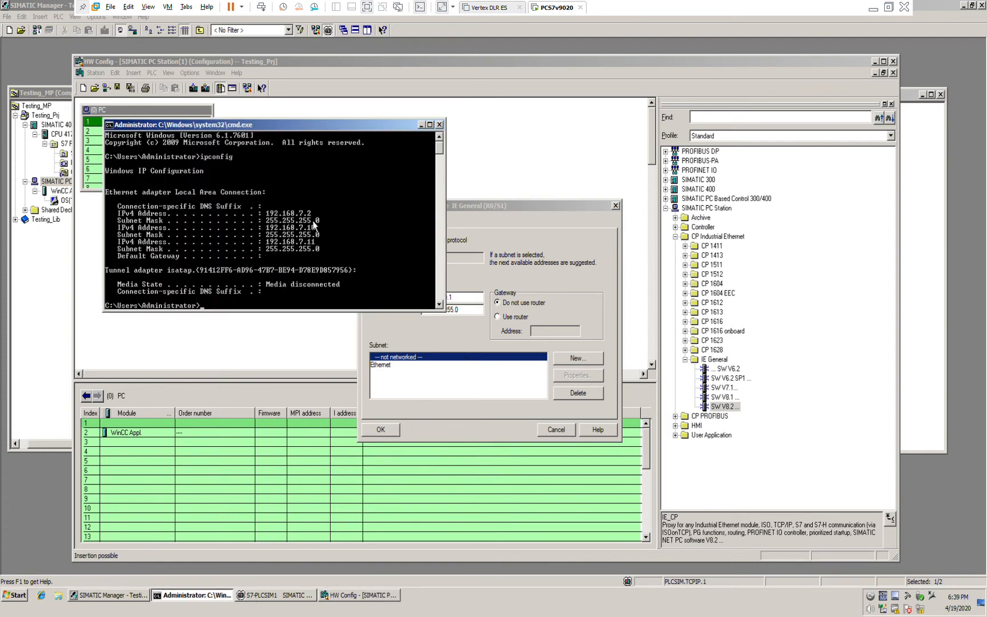
{"action": "left_click", "coordinate": [422, 124]}
{"action": "key", "text": "BackSpace"}
{"action": "key", "text": "BackSpace"}
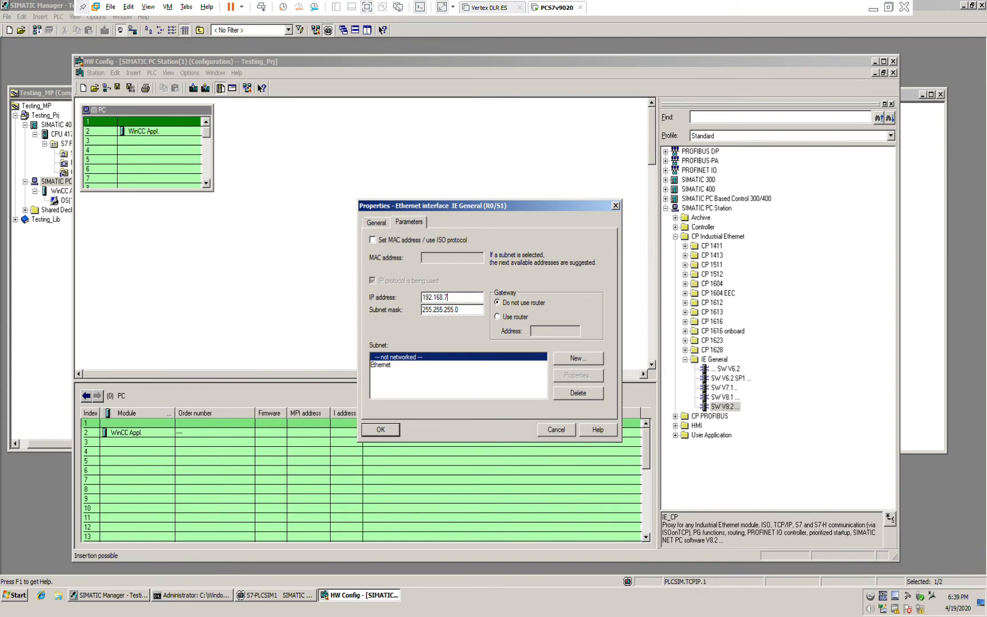
{"action": "type", "text": ".2"}
{"action": "left_click", "coordinate": [417, 366]}
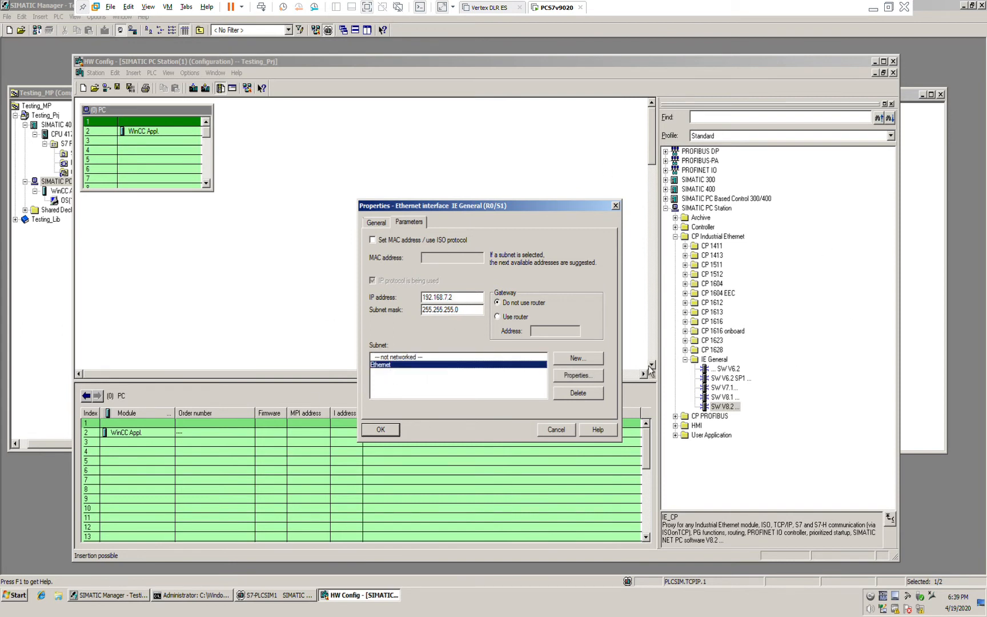
{"action": "left_click", "coordinate": [388, 430]}
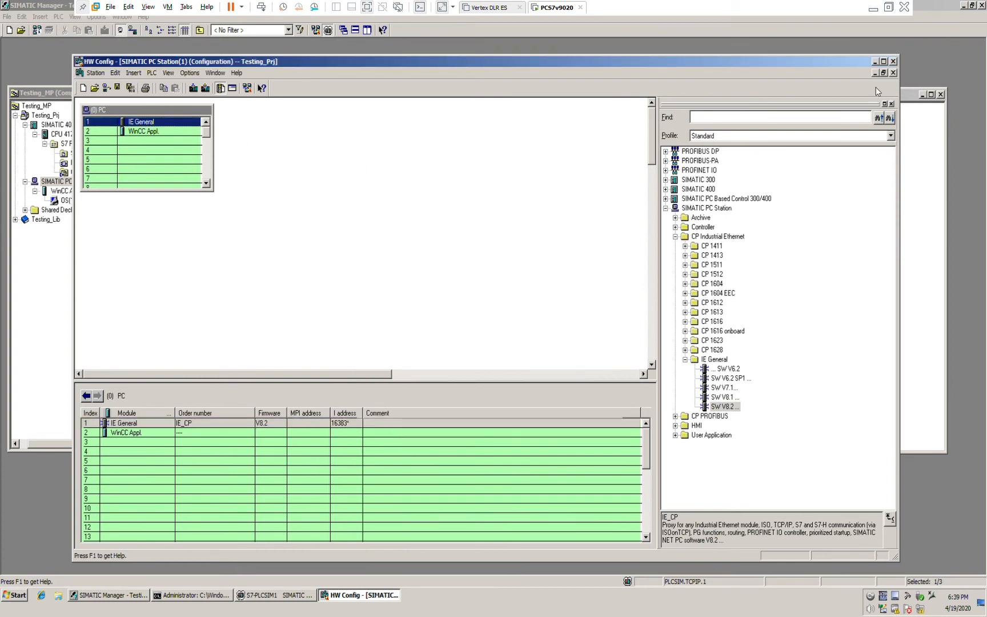
{"action": "left_click", "coordinate": [894, 61]}
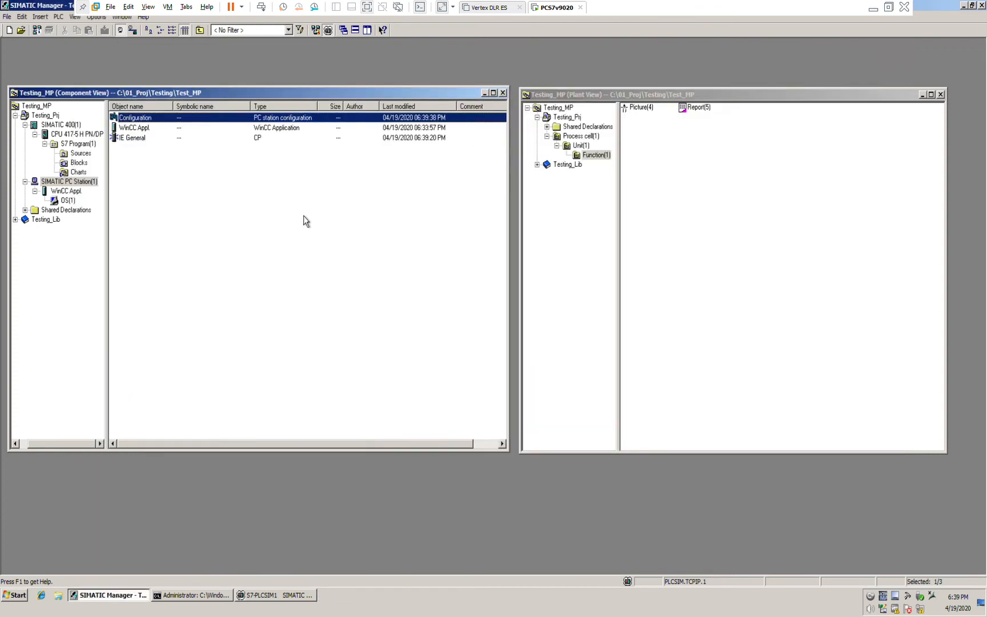
- Configure SIMATIC PC Station(1) on the target computer ES without using the configured computer name, accept the reconfiguration, and close the dialog
{"action": "right_click", "coordinate": [64, 184]}
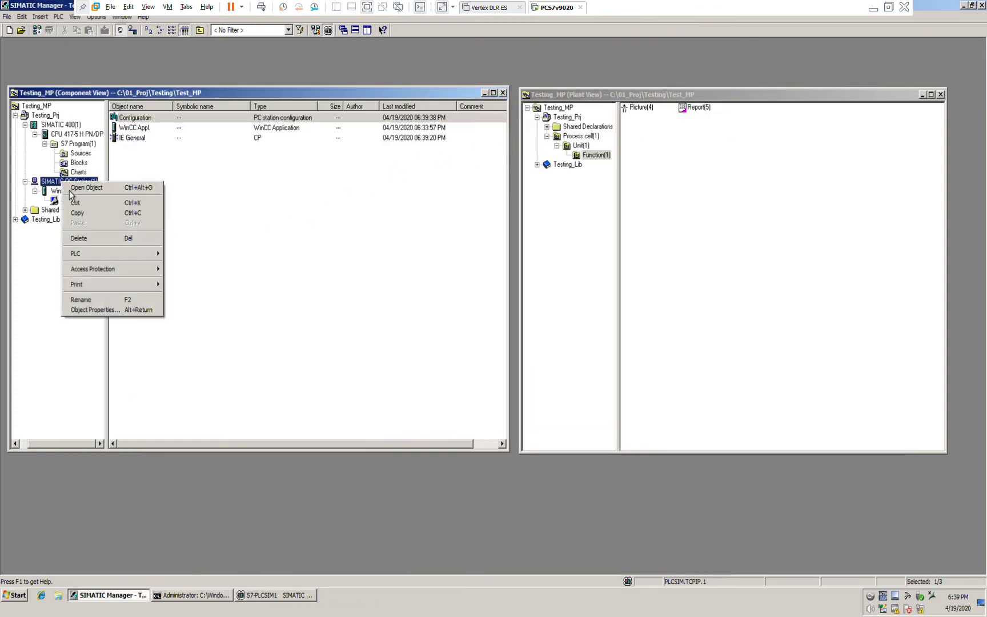
{"action": "mouse_move", "coordinate": [108, 260]}
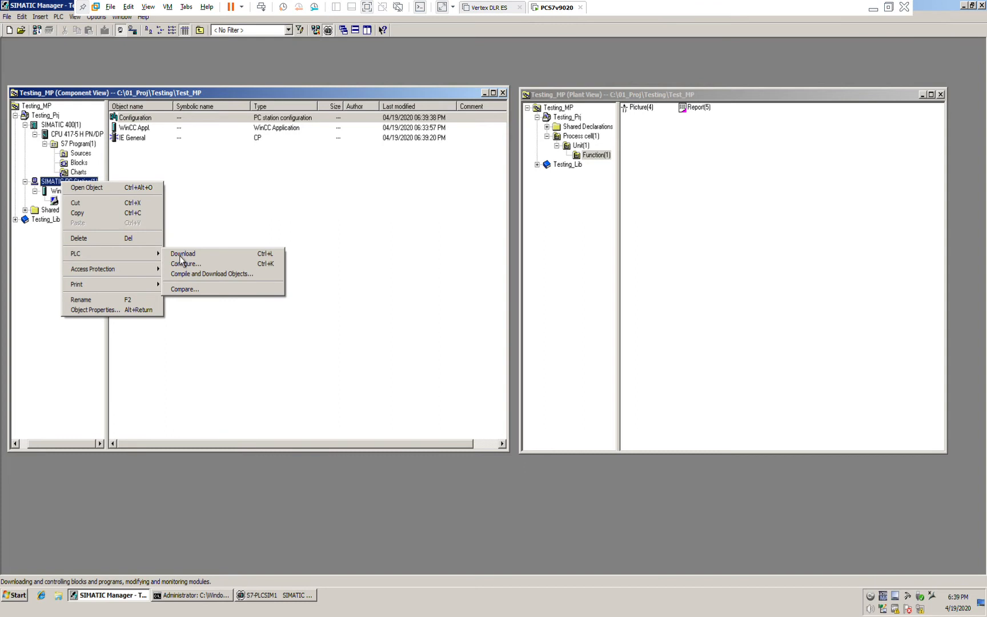
{"action": "left_click", "coordinate": [200, 267]}
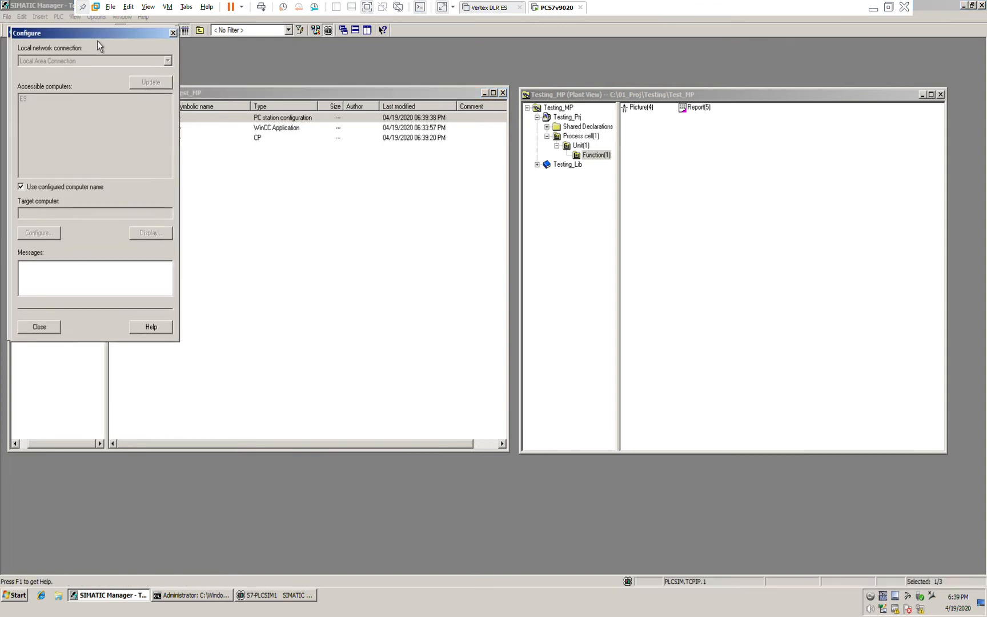
{"action": "left_click", "coordinate": [247, 243]}
{"action": "left_click", "coordinate": [213, 163]}
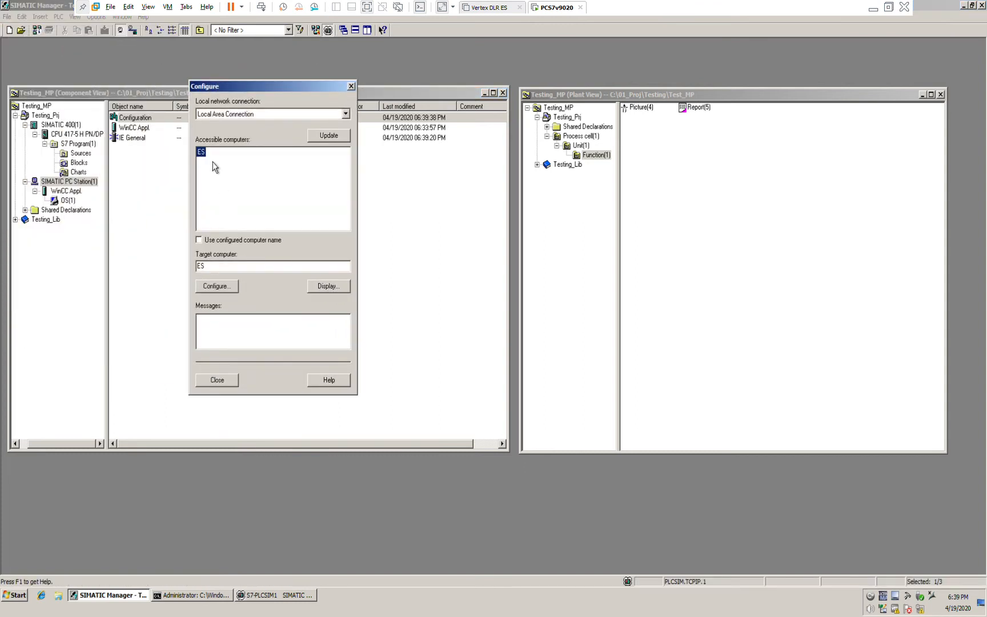
{"action": "left_click", "coordinate": [218, 286]}
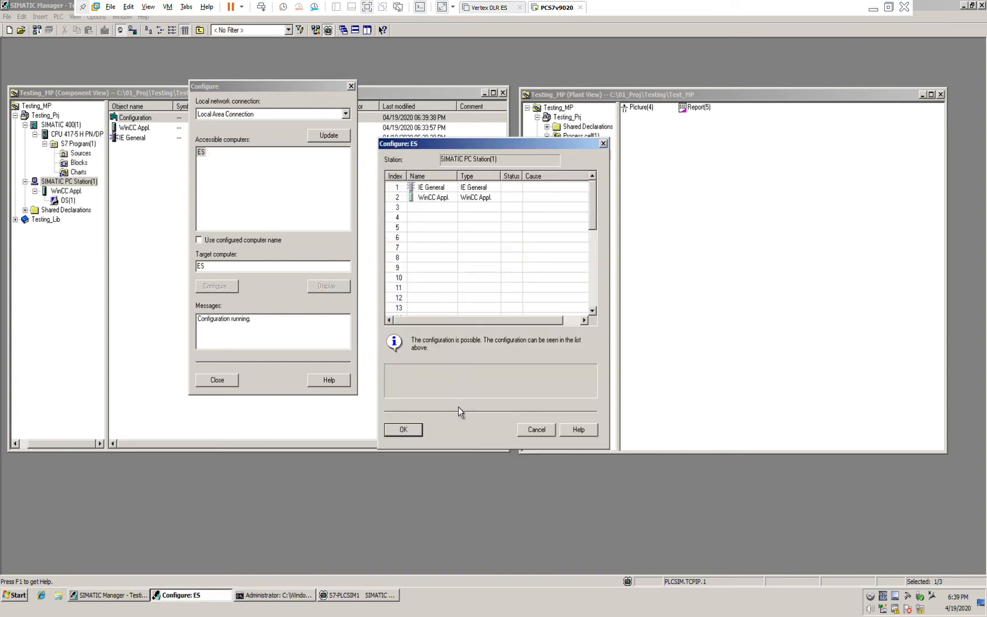
{"action": "left_click", "coordinate": [407, 433]}
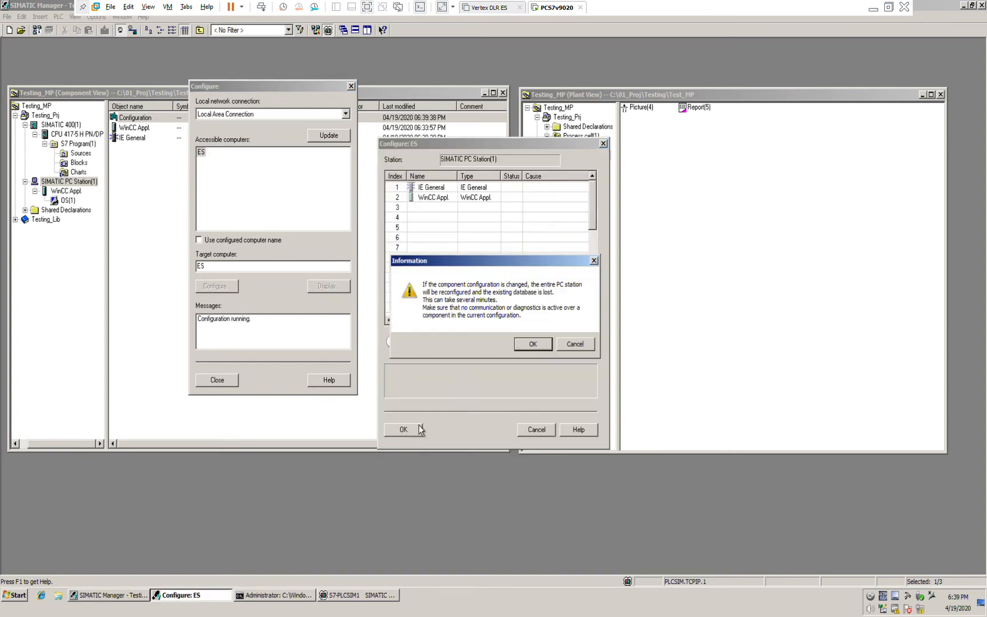
{"action": "left_click", "coordinate": [540, 350]}
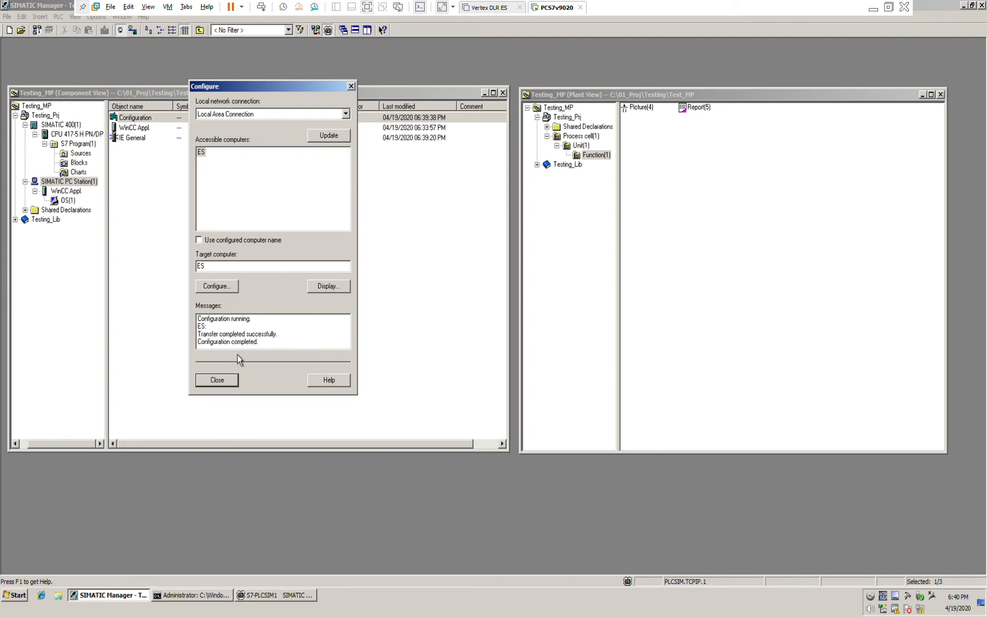
{"action": "left_click", "coordinate": [222, 384]}
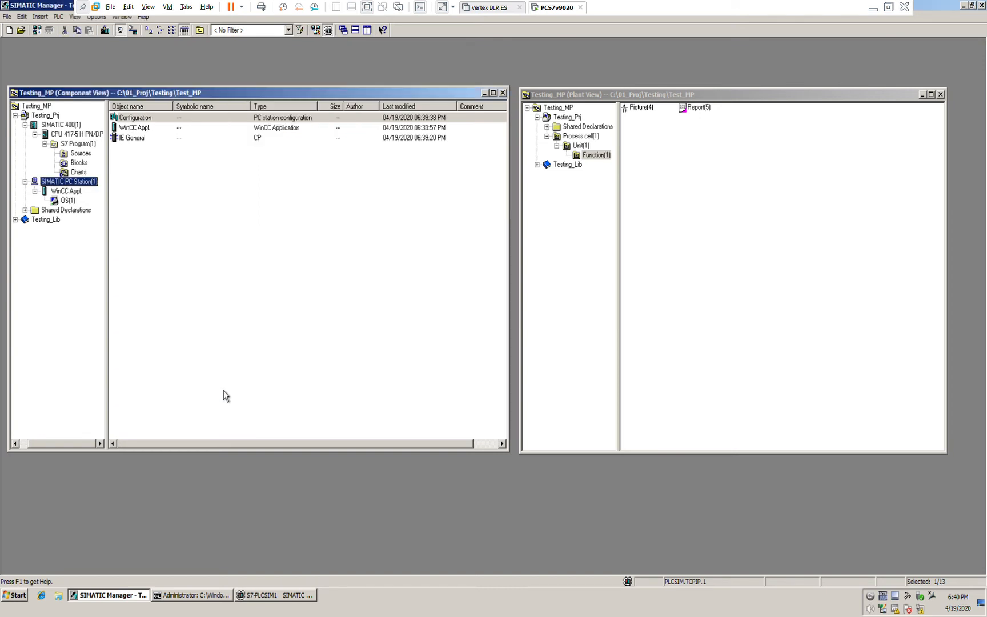
- Open the project network in NetPro, space the SIMATIC 400(1) and PC station apart, and check both Ethernet interface addresses
{"action": "left_click", "coordinate": [324, 38]}
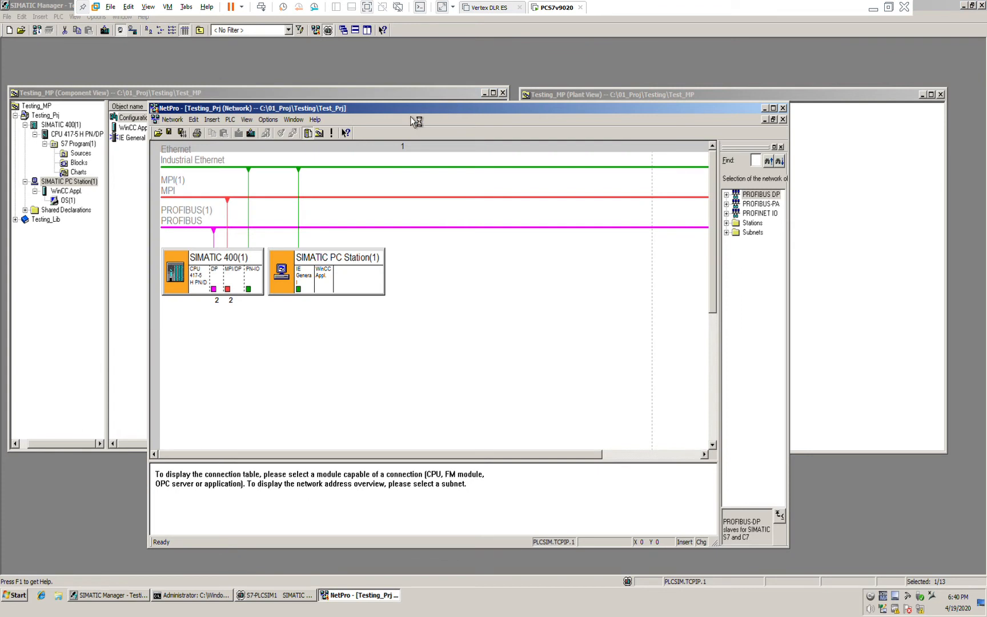
{"action": "left_click_drag", "start_coordinate": [342, 264], "coordinate": [438, 273]}
{"action": "left_click", "coordinate": [229, 264]}
{"action": "left_click_drag", "start_coordinate": [229, 264], "coordinate": [284, 273]}
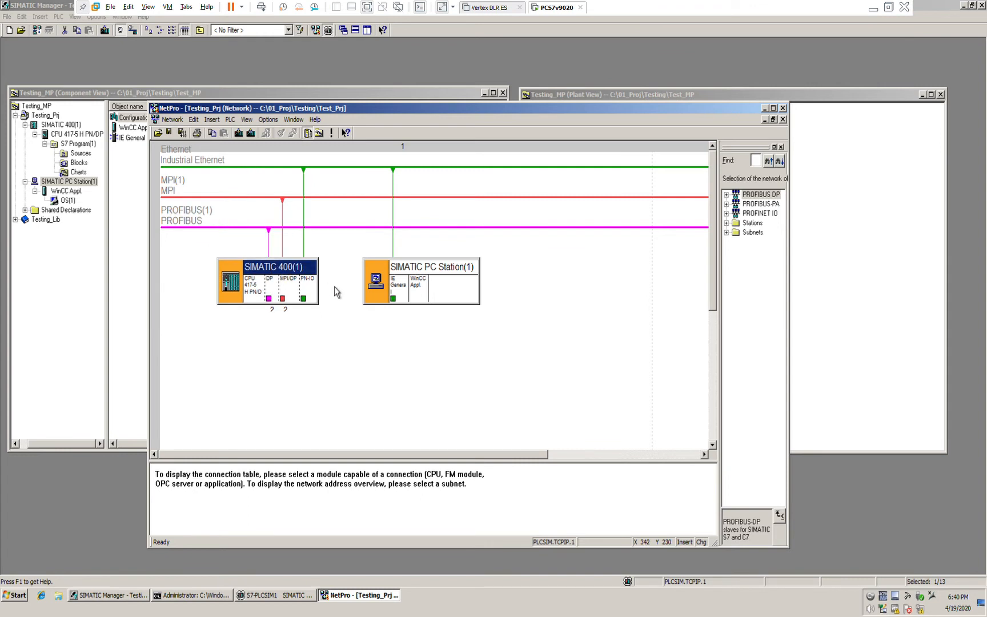
{"action": "mouse_move", "coordinate": [313, 314]}
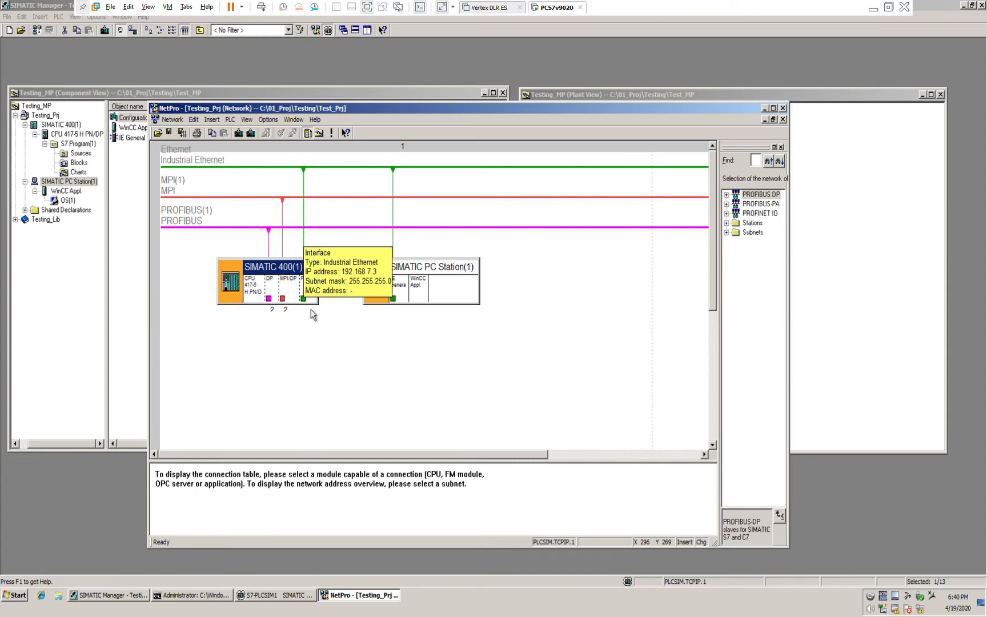
{"action": "mouse_move", "coordinate": [400, 309]}
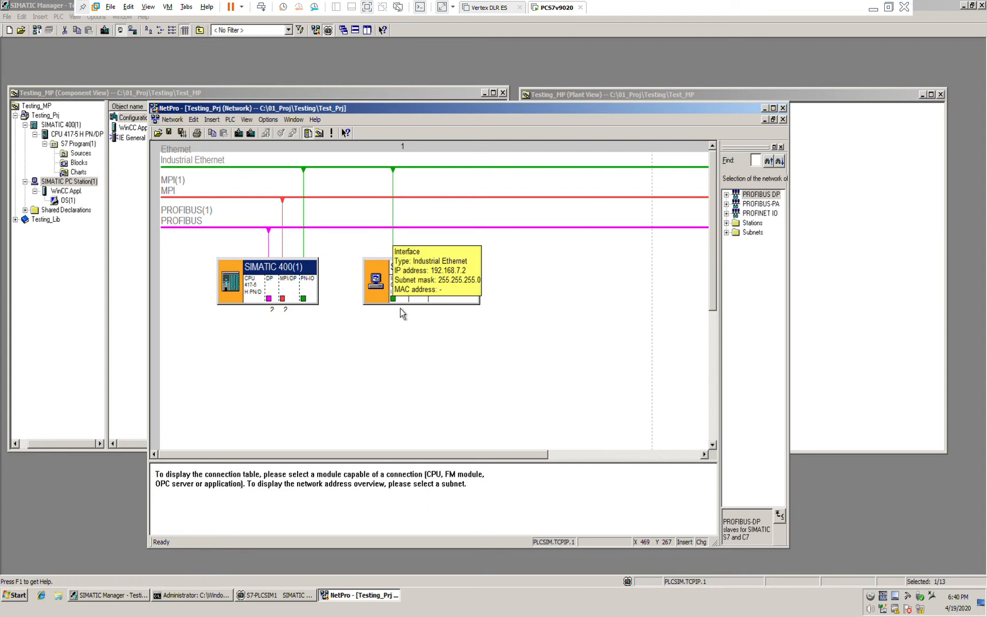
- Insert a new S7 connection from the PC station's WinCC Appl. to the partner CPU 417-5 H PN/DP
{"action": "left_click", "coordinate": [420, 291]}
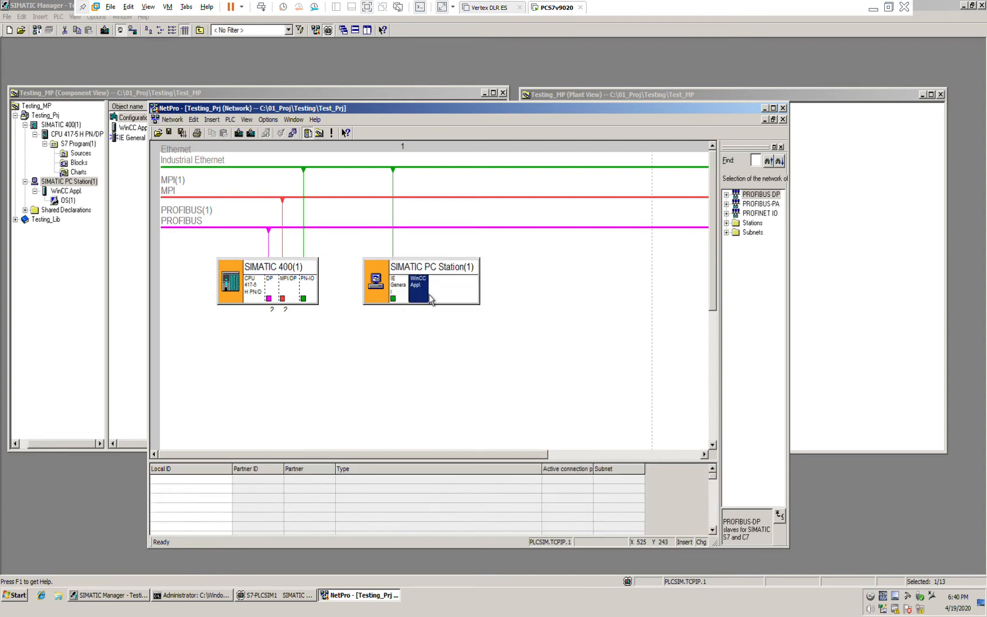
{"action": "left_click", "coordinate": [309, 495]}
{"action": "right_click", "coordinate": [309, 495]}
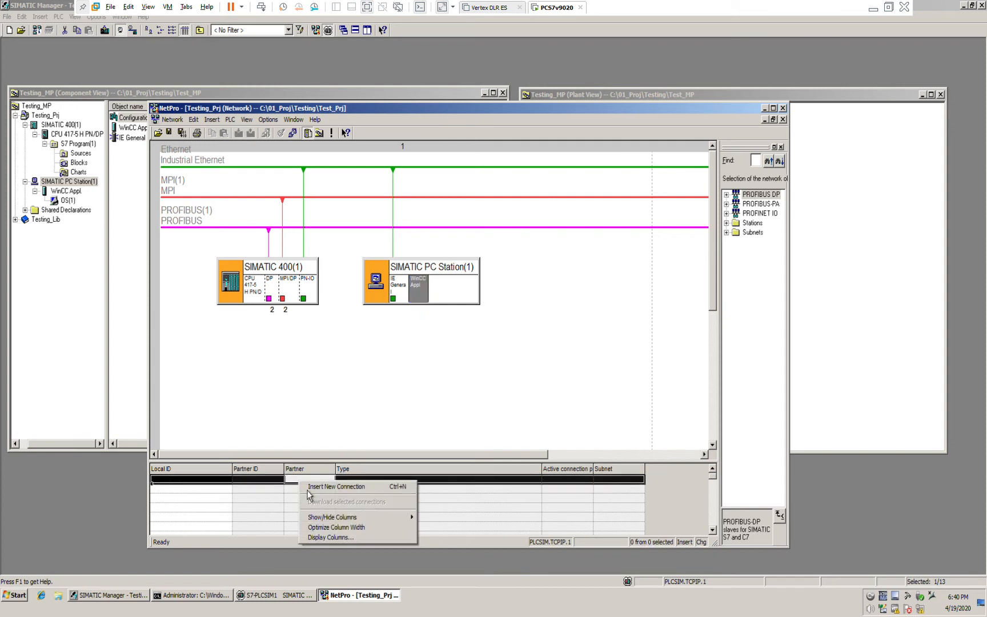
{"action": "left_click", "coordinate": [360, 491]}
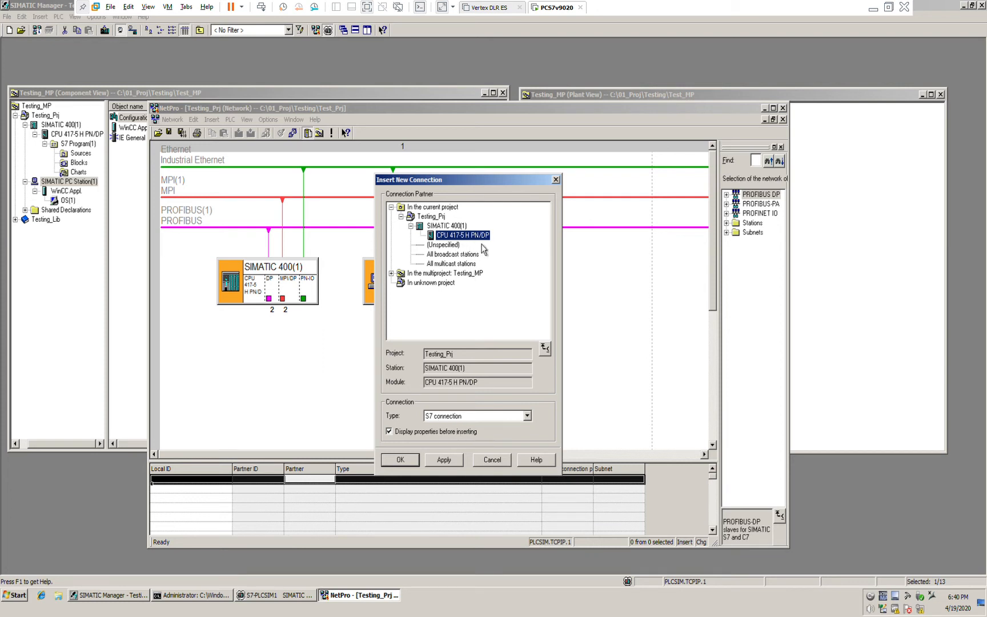
{"action": "left_click", "coordinate": [402, 460]}
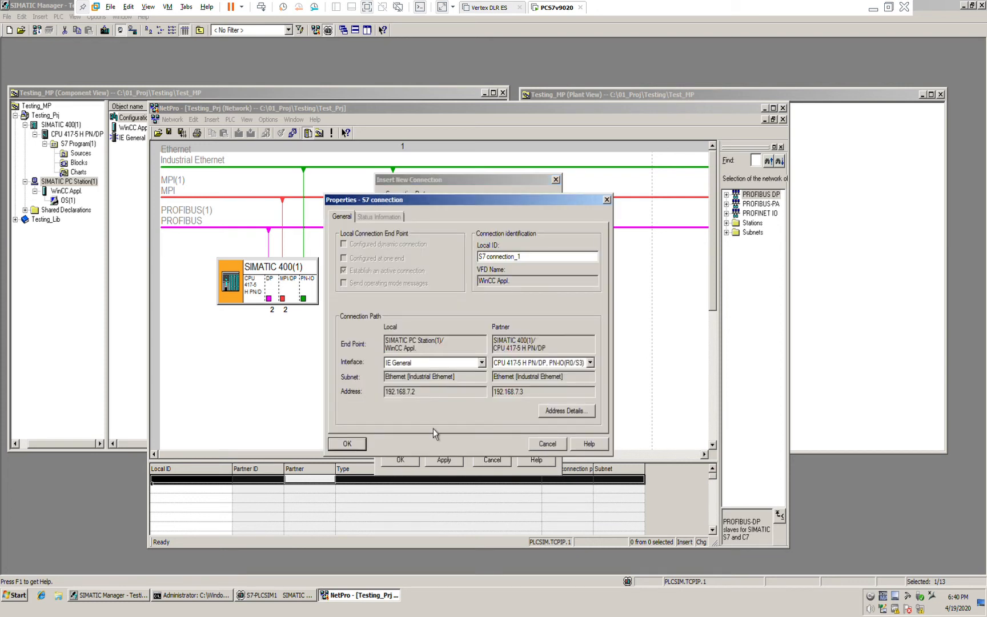
- Set the S7 connection's local ID to HMI_1, with IE General as local interface and the CPU's PN-IO as partner interface, and accept it
{"action": "left_click_drag", "start_coordinate": [531, 257], "coordinate": [447, 265]}
{"action": "type", "text": "HMI"}
{"action": "left_click", "coordinate": [451, 366]}
{"action": "left_click", "coordinate": [453, 371]}
{"action": "left_click", "coordinate": [537, 365]}
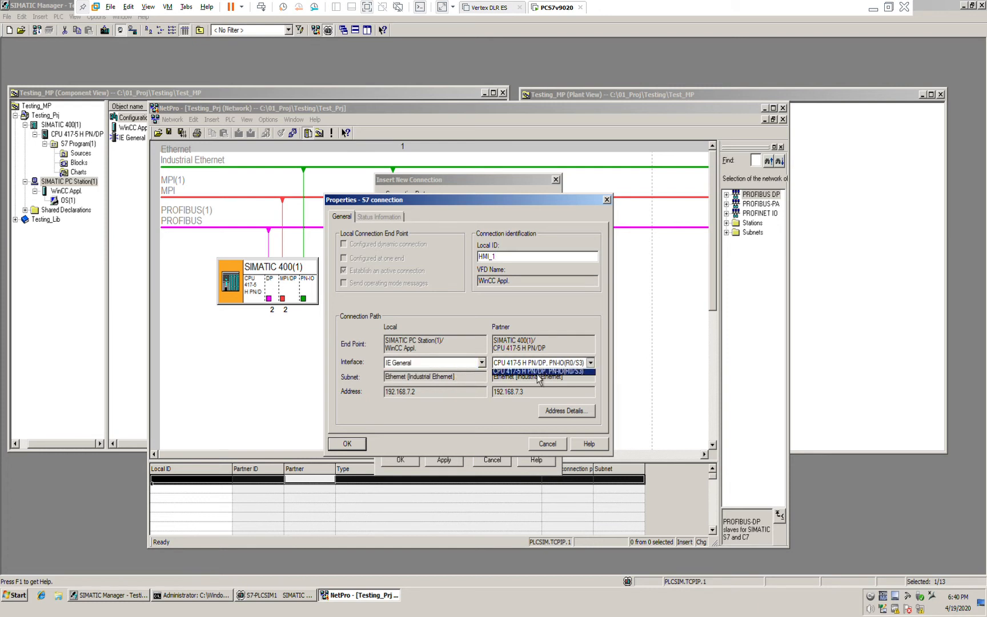
{"action": "left_click", "coordinate": [538, 372]}
{"action": "left_click", "coordinate": [354, 450]}
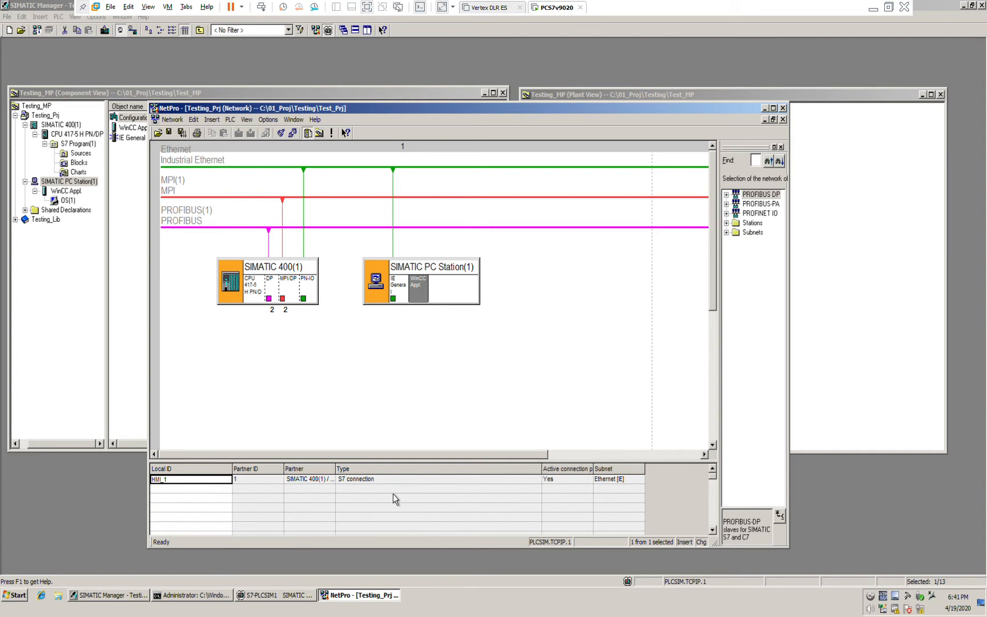
- Save and compile the network with everything compiled and checked, and close NetPro
{"action": "left_click", "coordinate": [182, 132]}
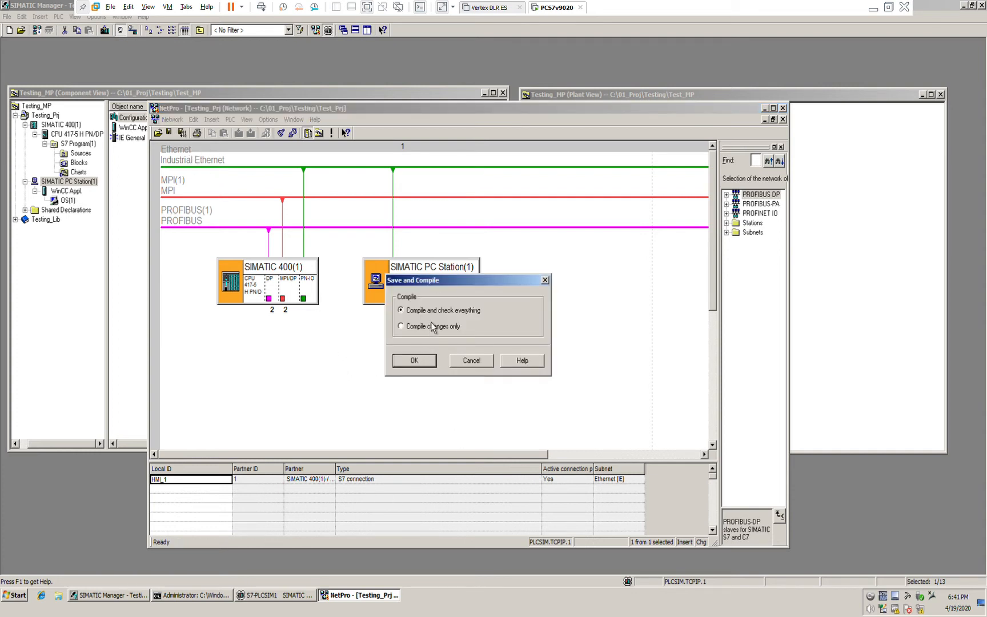
{"action": "left_click", "coordinate": [432, 360]}
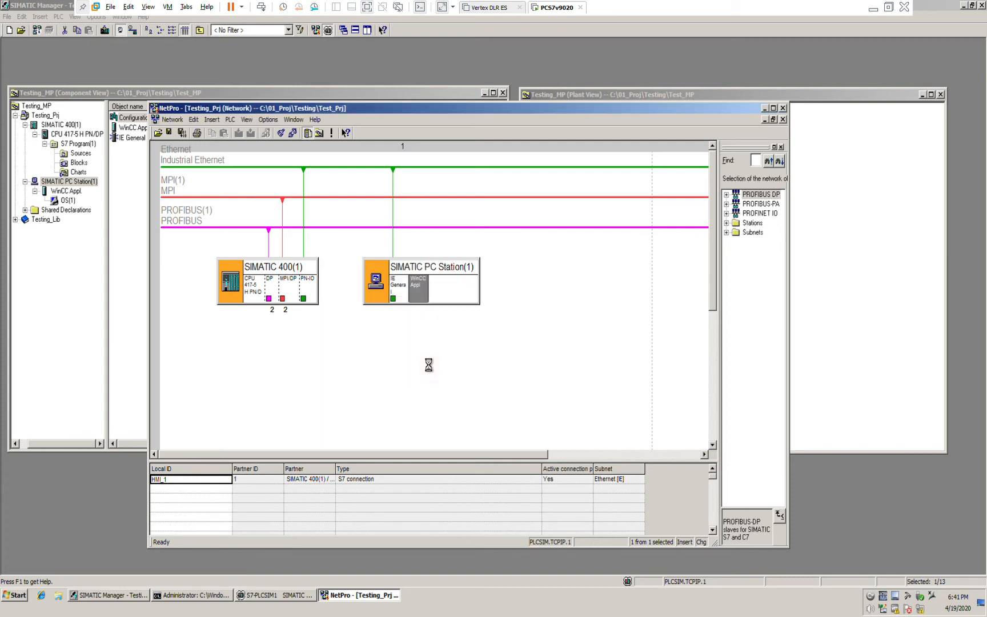
{"action": "left_click", "coordinate": [737, 190]}
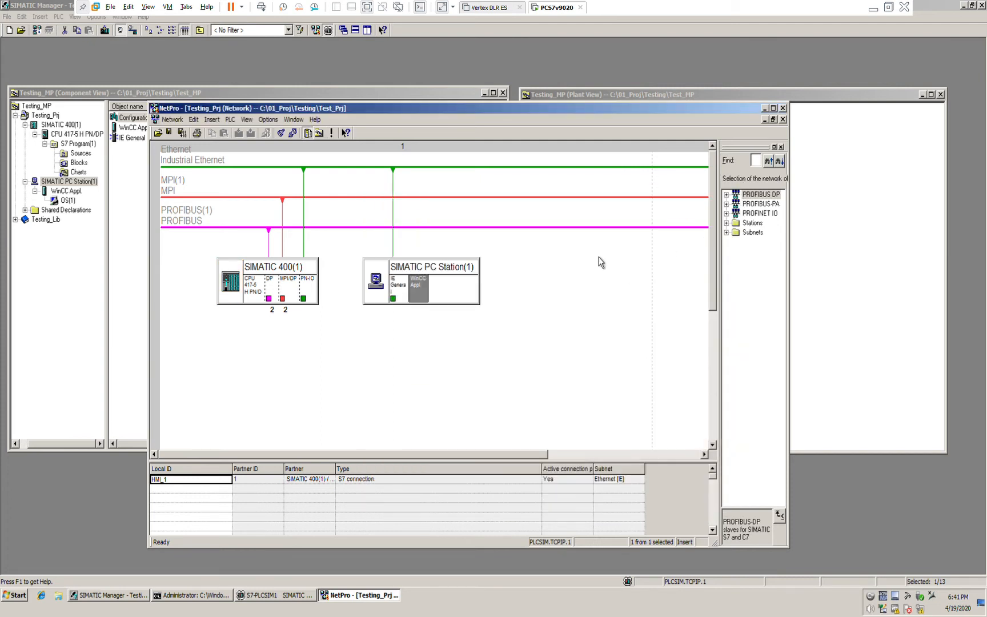
{"action": "left_click", "coordinate": [783, 108]}
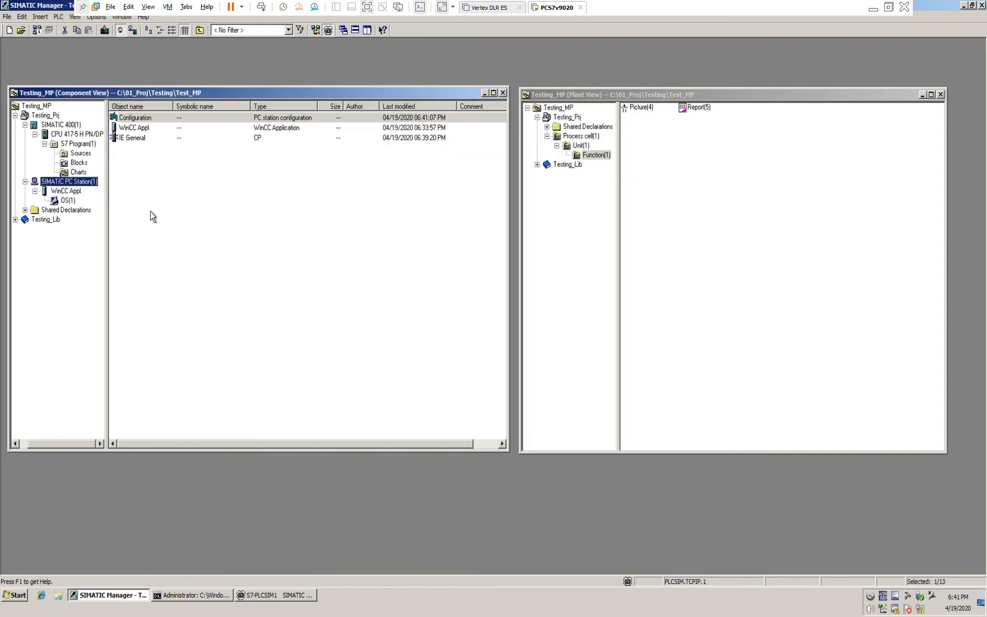
- Open the PCS 7 AP Library V90 library, move its window clear of the project window titles, and list its contents with details
{"action": "left_click", "coordinate": [663, 114]}
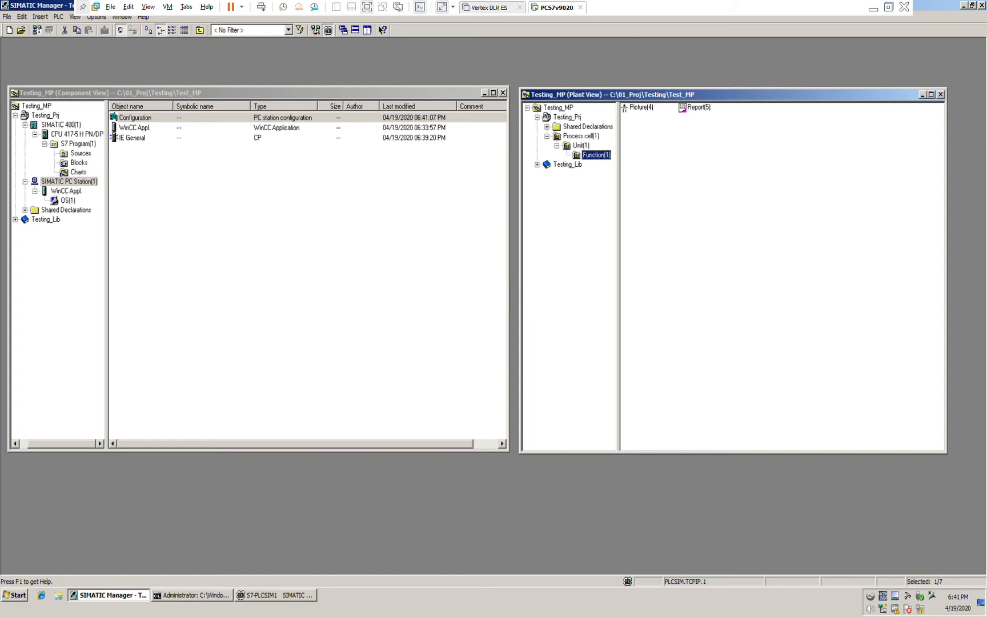
{"action": "left_click", "coordinate": [7, 17]}
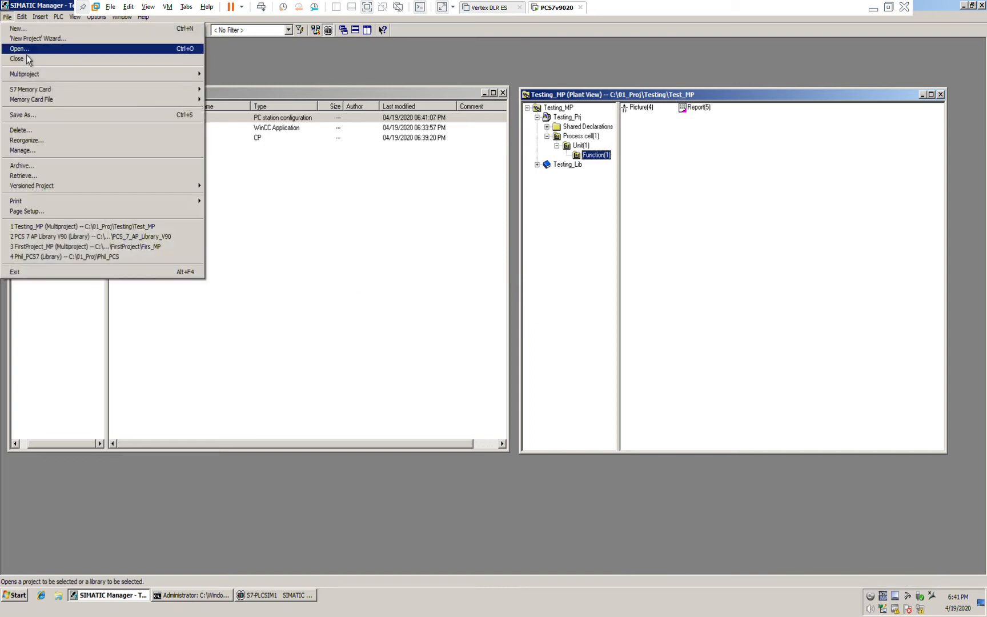
{"action": "left_click", "coordinate": [26, 49]}
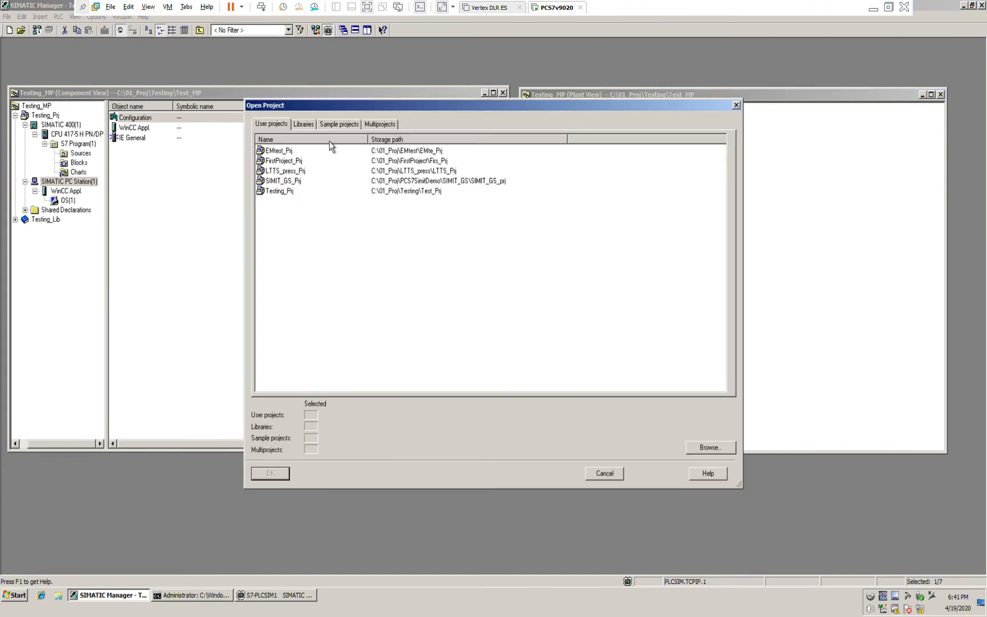
{"action": "left_click", "coordinate": [304, 124]}
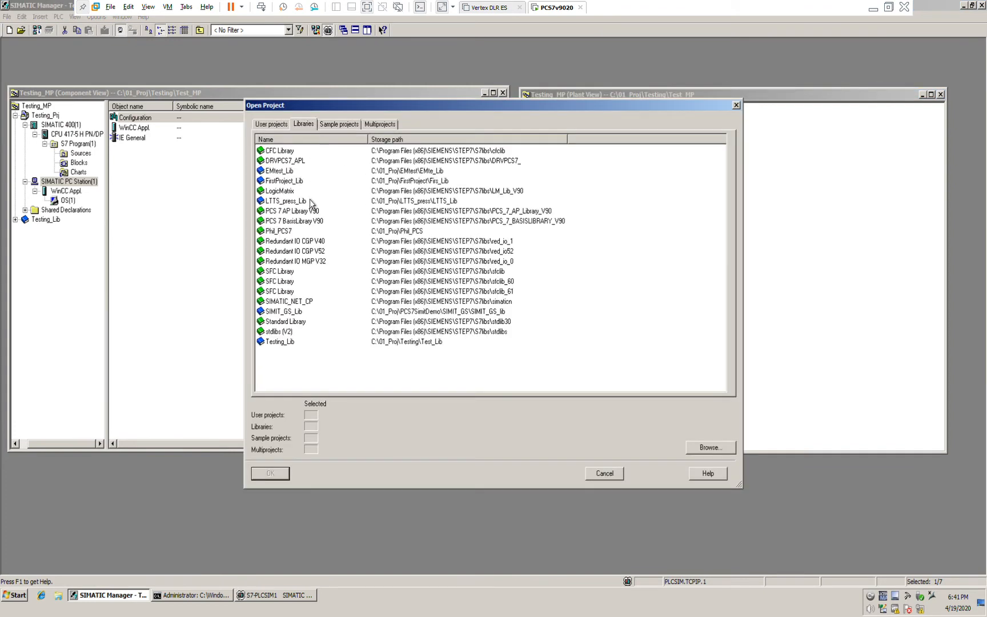
{"action": "double_click", "coordinate": [295, 212]}
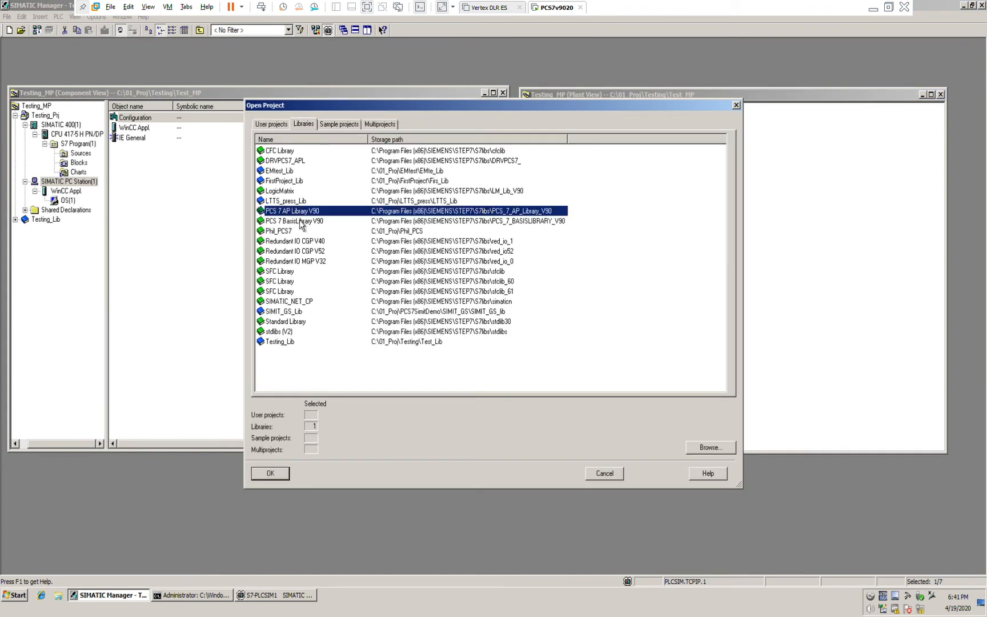
{"action": "left_click_drag", "start_coordinate": [442, 71], "coordinate": [478, 125]}
{"action": "left_click", "coordinate": [187, 32]}
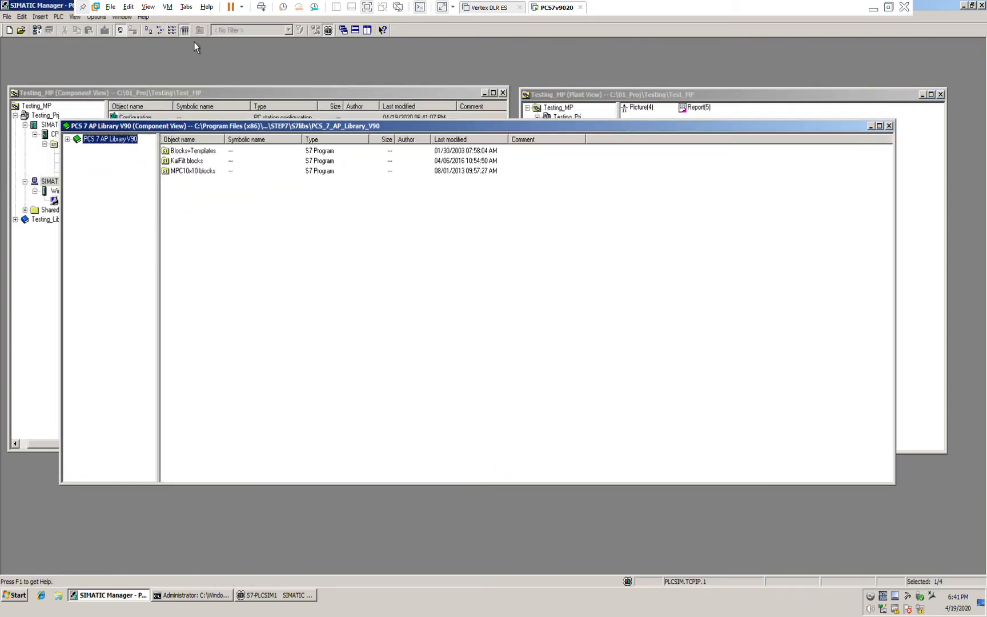
- Expand Blocks+Templates in the PCS 7 AP Library V90 and open its Templates folder
{"action": "left_click", "coordinate": [75, 149]}
{"action": "left_click", "coordinate": [68, 139]}
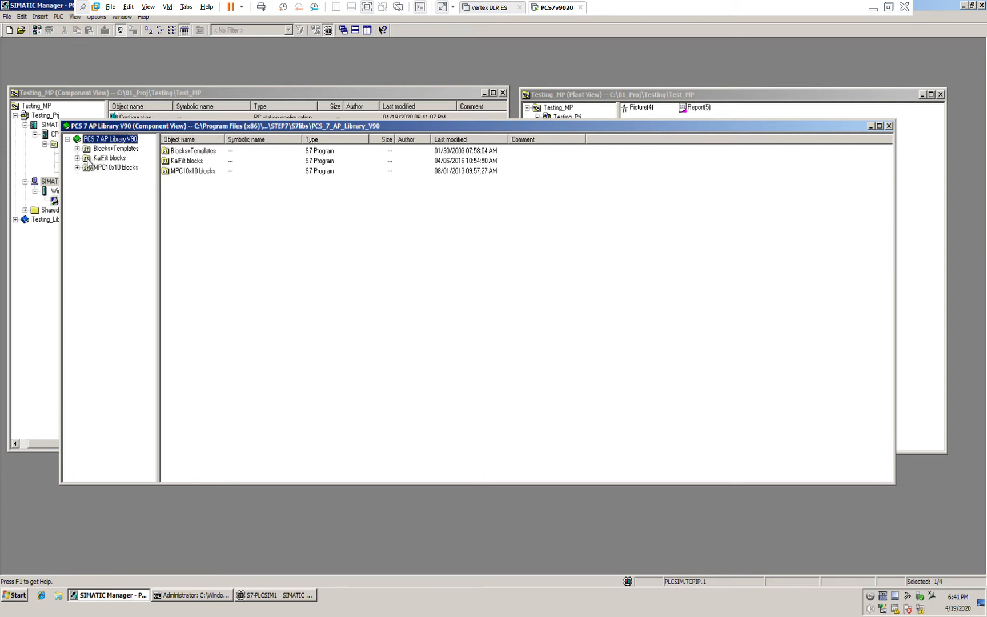
{"action": "left_click", "coordinate": [77, 148]}
{"action": "left_click", "coordinate": [112, 159]}
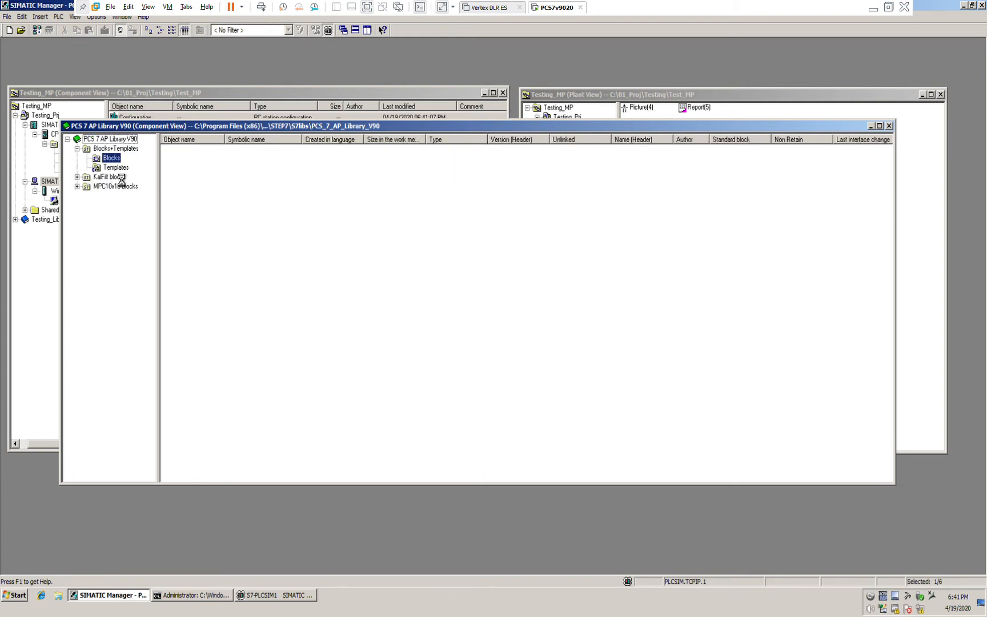
{"action": "left_click", "coordinate": [116, 167]}
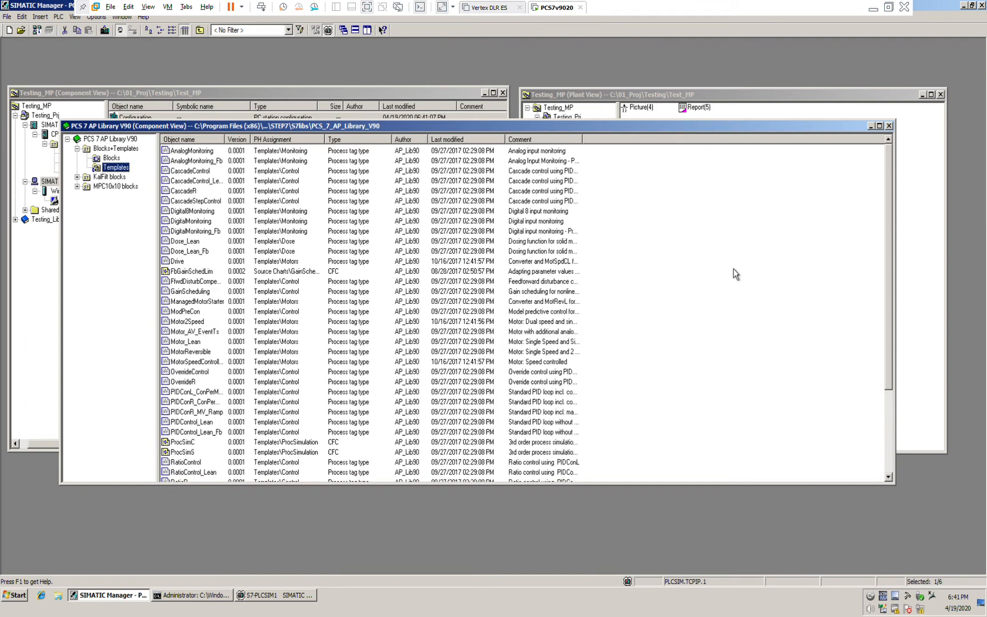
- Look through the library's templates, examining the monitoring, dosing, motor and valve process tag types
{"action": "left_click_drag", "start_coordinate": [891, 211], "coordinate": [879, 337]}
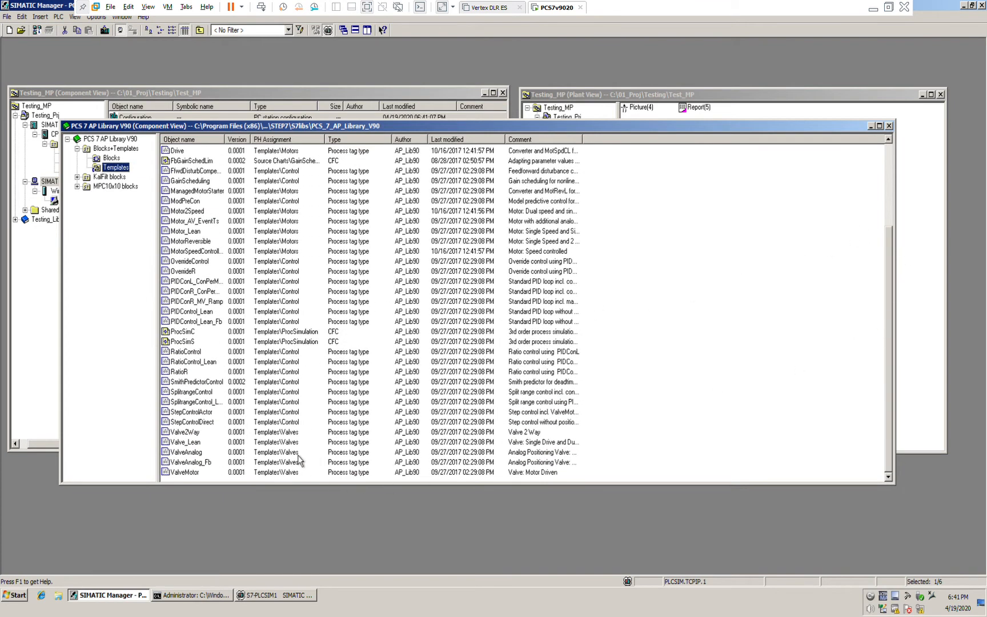
{"action": "left_click_drag", "start_coordinate": [895, 327], "coordinate": [891, 242]}
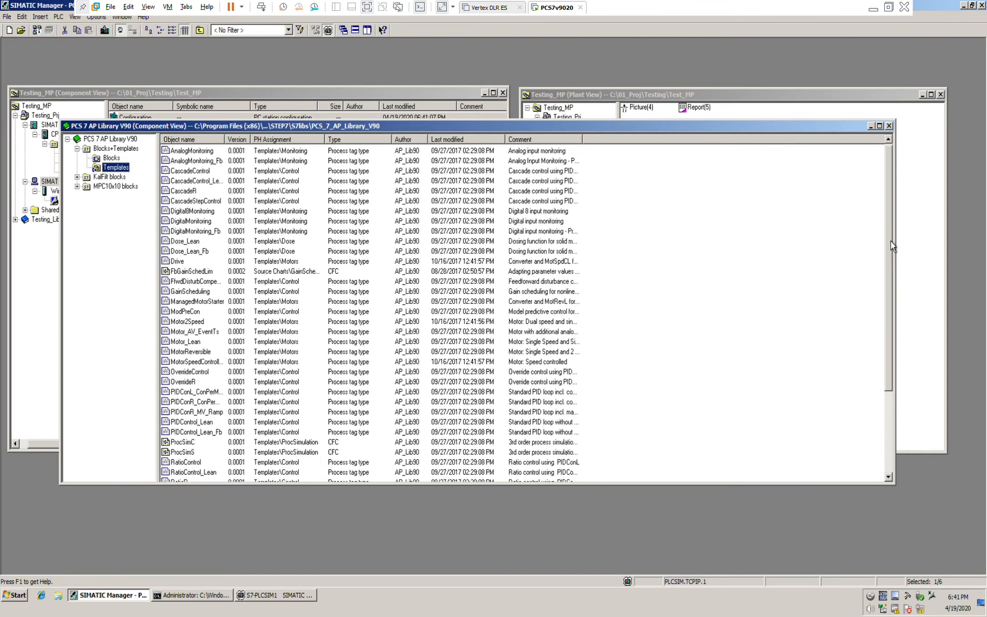
{"action": "left_click", "coordinate": [228, 212]}
{"action": "left_click", "coordinate": [248, 274]}
{"action": "left_click", "coordinate": [262, 343]}
{"action": "left_click", "coordinate": [263, 253]}
{"action": "left_click", "coordinate": [262, 322]}
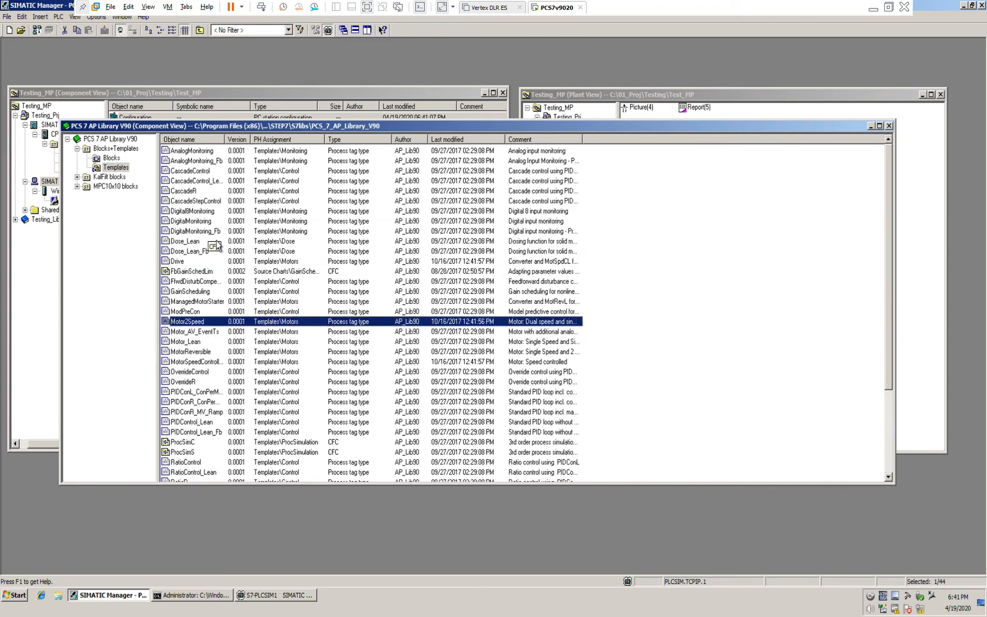
{"action": "left_click", "coordinate": [202, 352]}
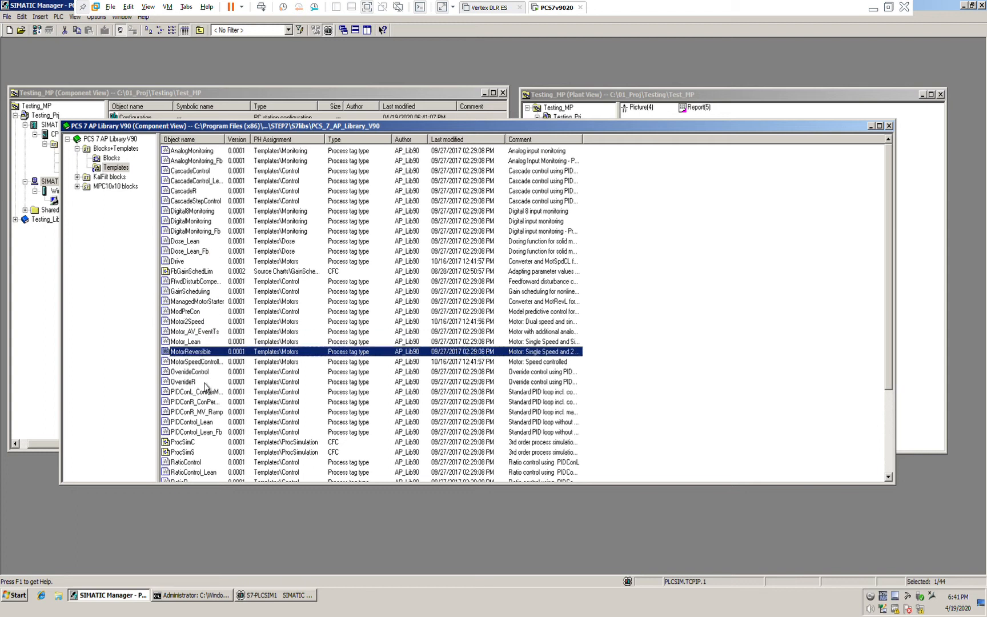
- Copy the Valve_Lean process tag type from the library's Templates folder
{"action": "left_click", "coordinate": [203, 421]}
{"action": "scroll", "coordinate": [891, 354], "scroll_direction": "down", "scroll_amount": 4}
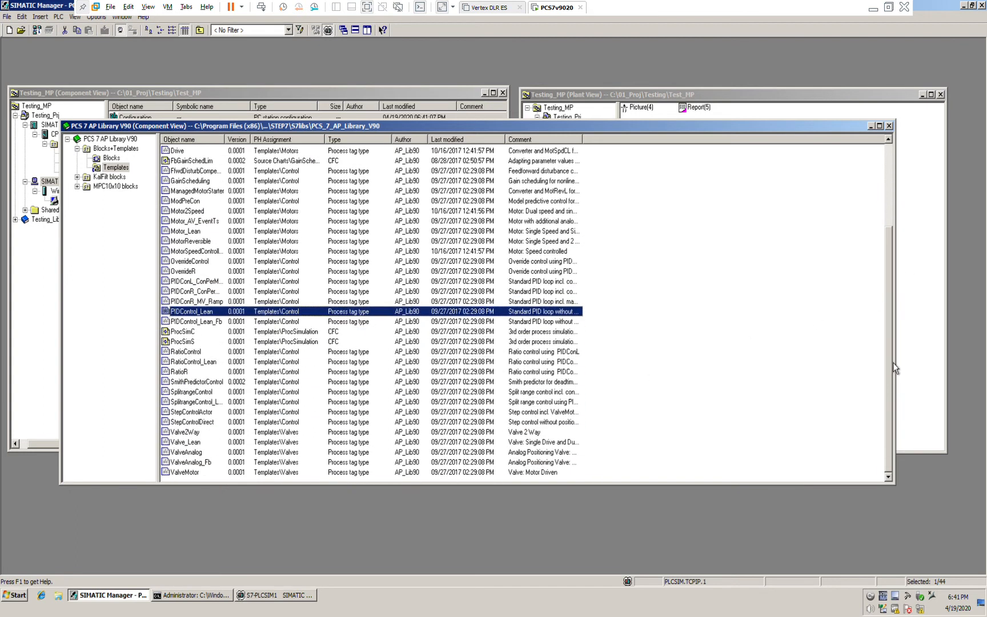
{"action": "left_click", "coordinate": [202, 444]}
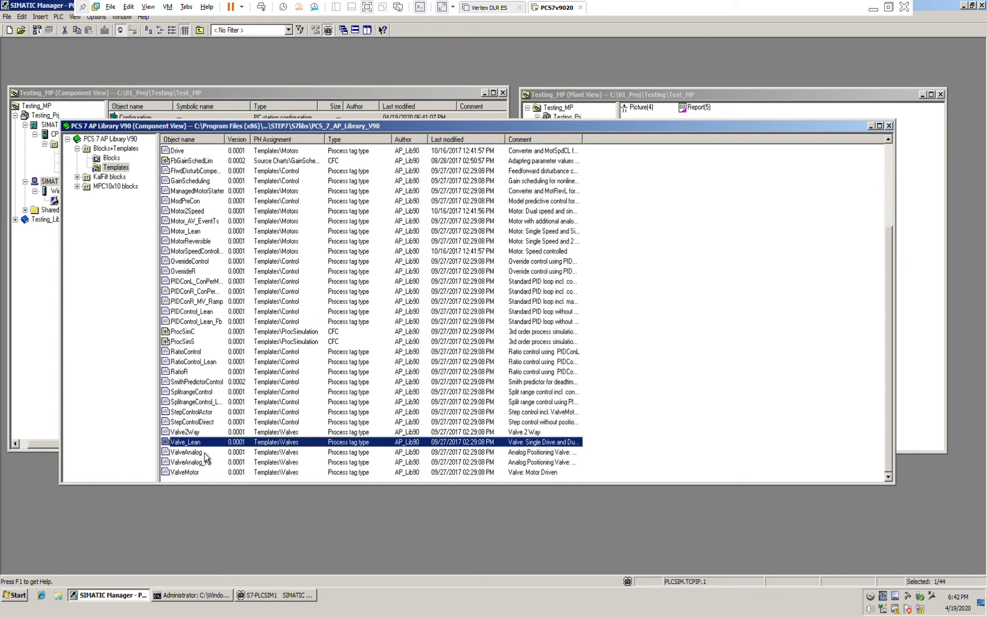
{"action": "right_click", "coordinate": [205, 455]}
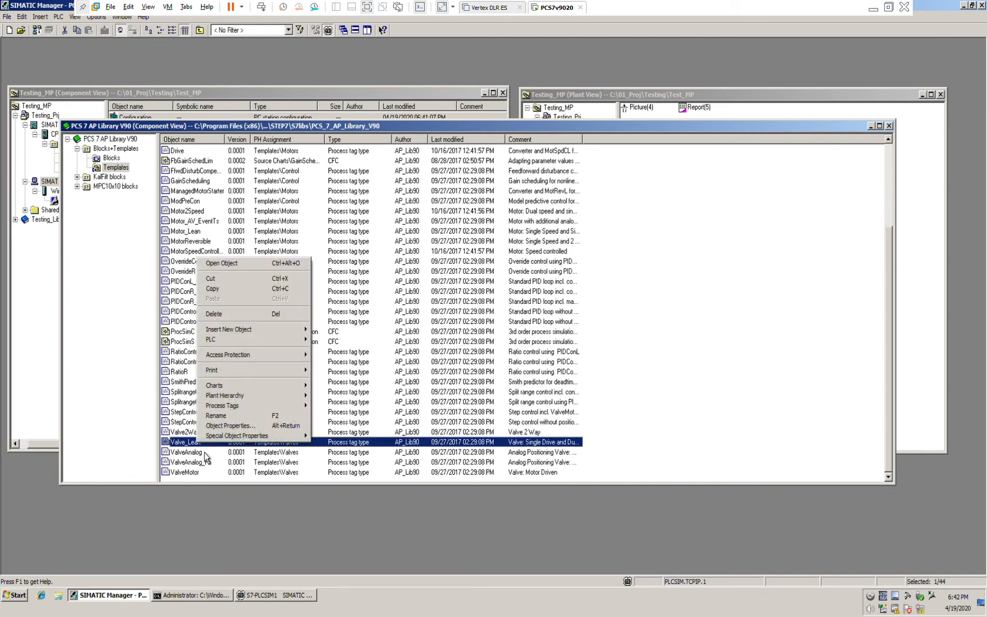
{"action": "left_click", "coordinate": [241, 289]}
- Paste the Valve_Lean template into the Function(1) folder of the plant view, with its contents listed in detail
{"action": "left_click", "coordinate": [928, 268]}
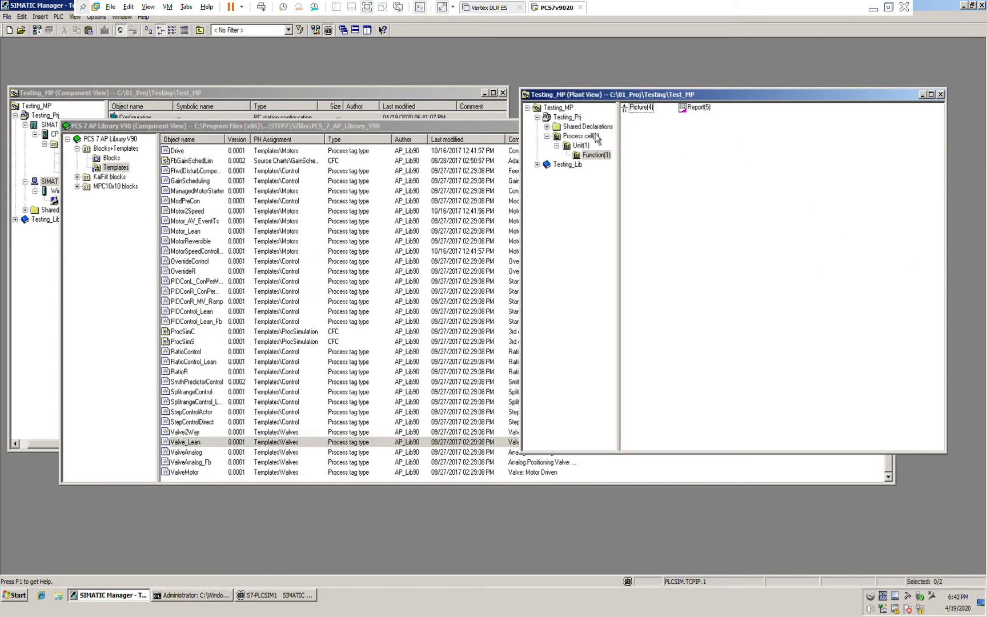
{"action": "left_click", "coordinate": [185, 30]}
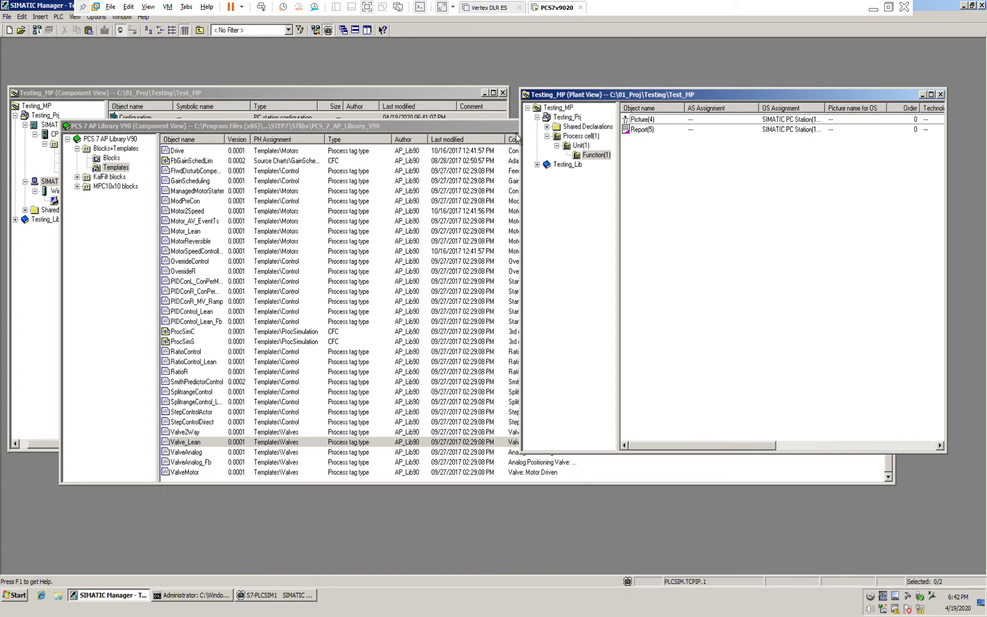
{"action": "left_click", "coordinate": [599, 157]}
{"action": "right_click", "coordinate": [650, 166]}
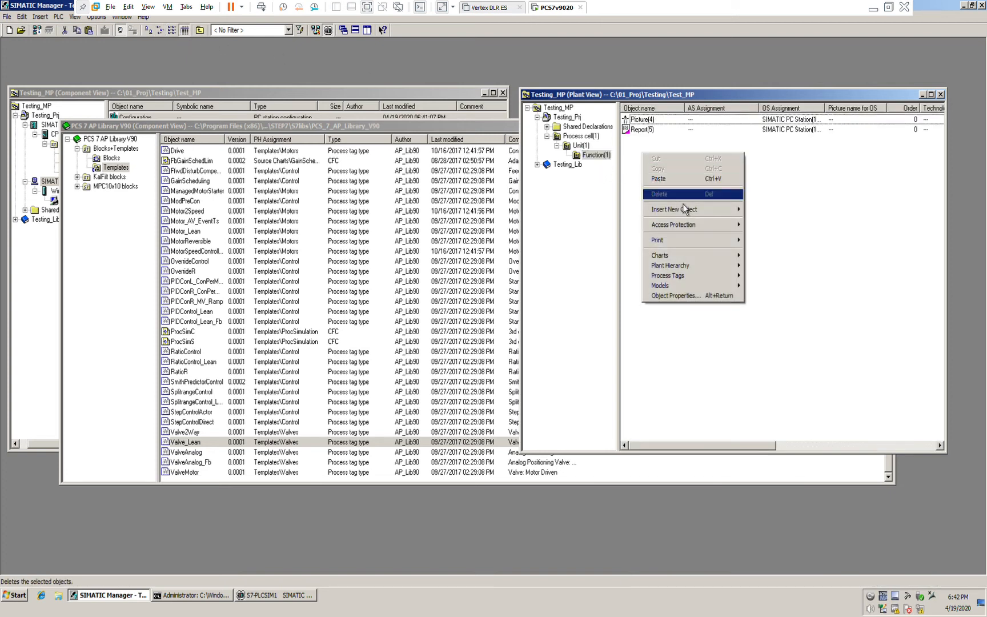
{"action": "left_click", "coordinate": [691, 180]}
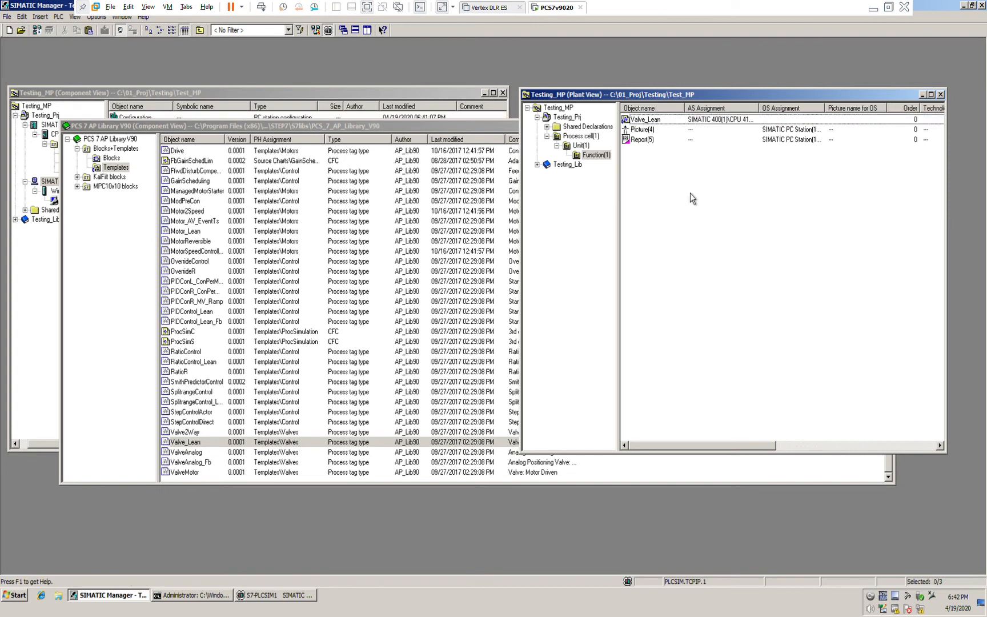
- Close the PCS 7 AP Library V90 window and open the Valve_Lean chart from Function(1) in CFC
{"action": "left_click", "coordinate": [517, 131]}
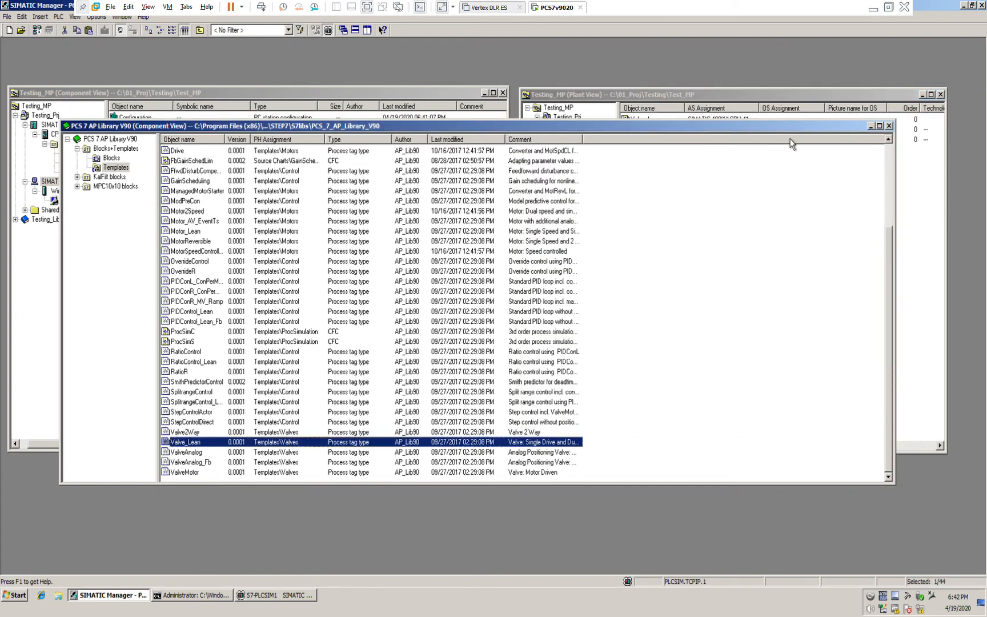
{"action": "left_click", "coordinate": [890, 126]}
{"action": "double_click", "coordinate": [661, 121]}
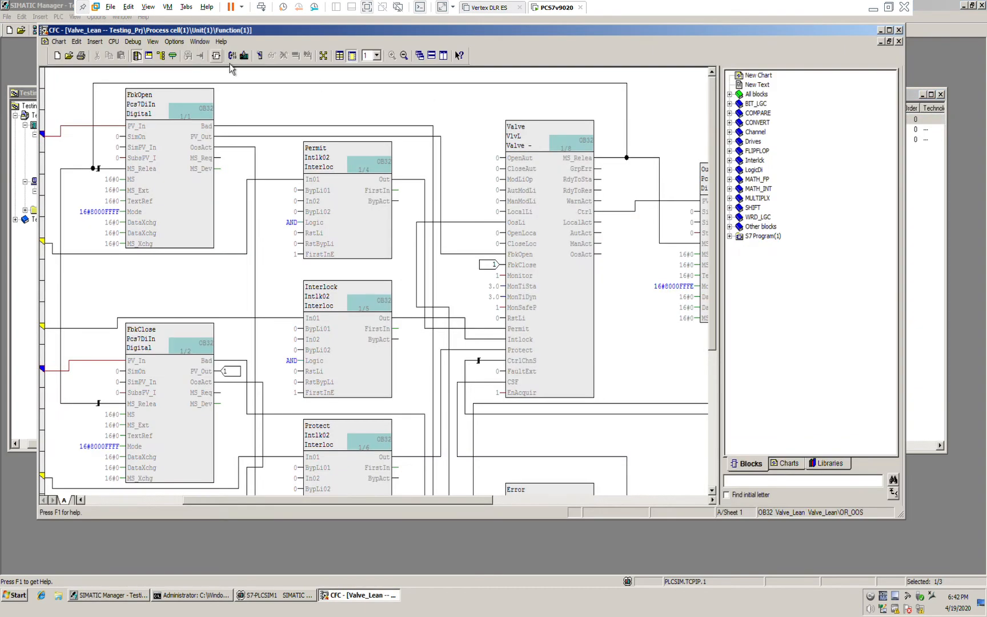
- Compile all charts as a program for CPU 417-5 H PN/DP and close the compile log
{"action": "left_click", "coordinate": [233, 58]}
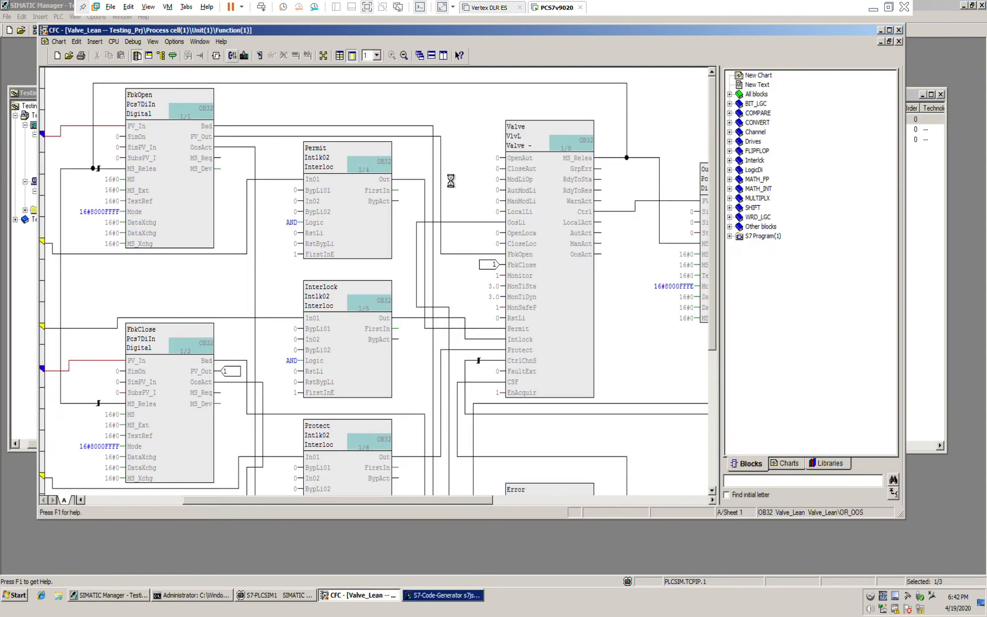
{"action": "left_click", "coordinate": [412, 395]}
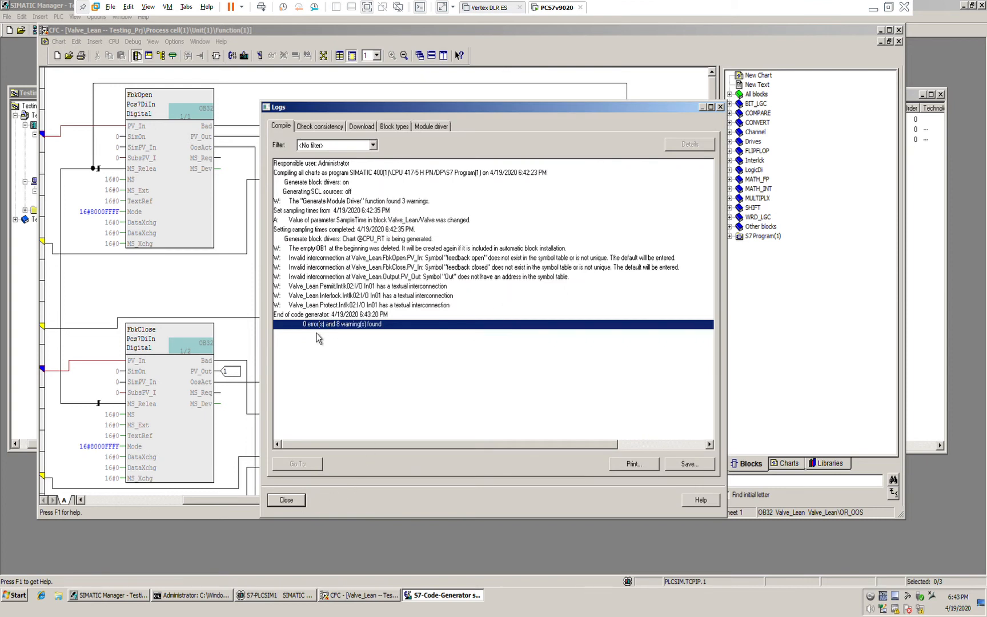
{"action": "left_click", "coordinate": [302, 500]}
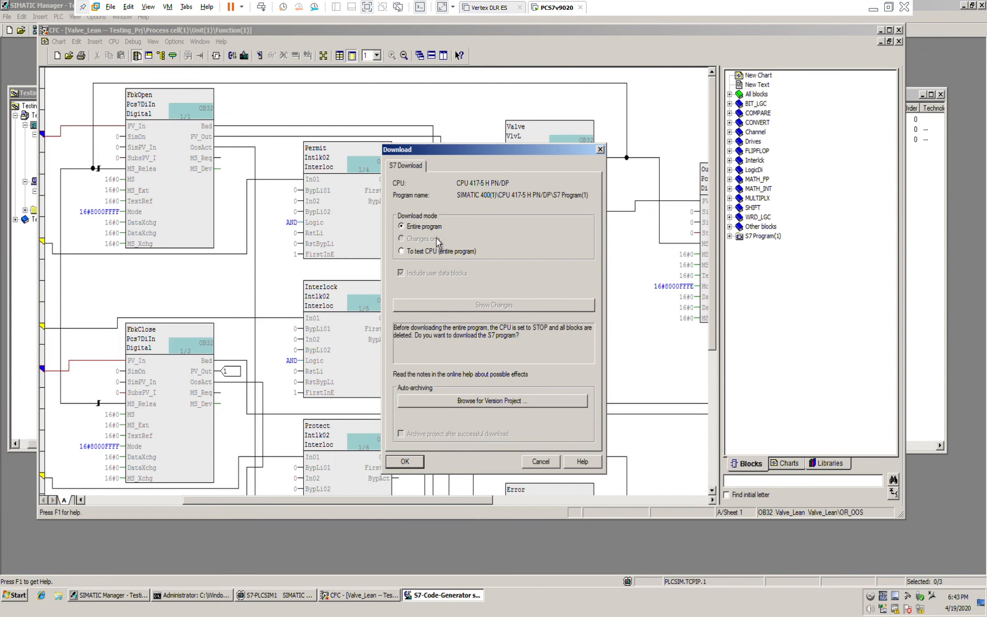
- Download the entire program to the CPU, allowing its blocks to be deleted, and check the CPU state in S7-PLCSIM
{"action": "left_click", "coordinate": [404, 461]}
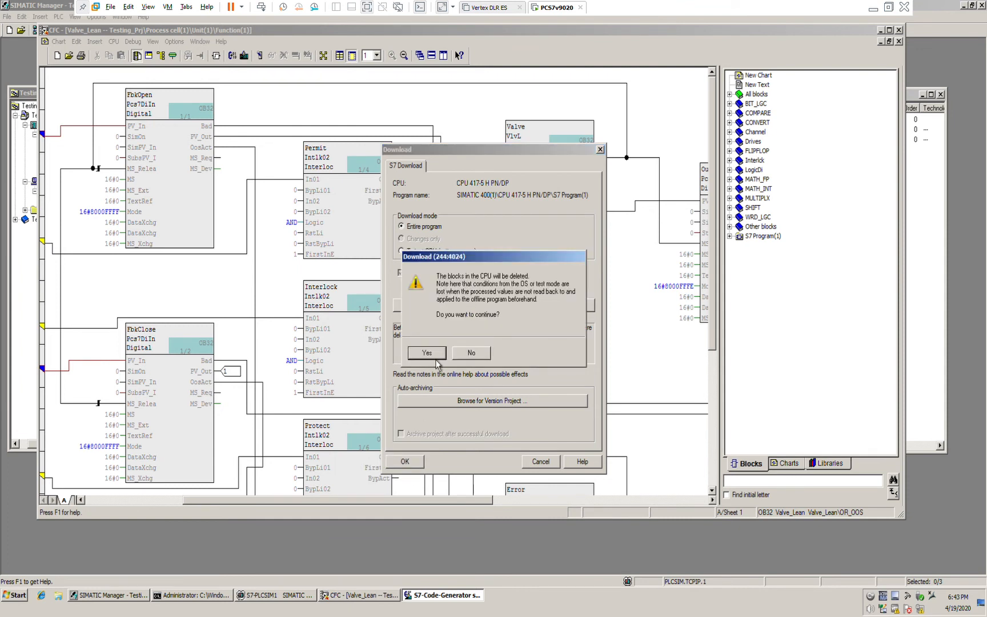
{"action": "left_click", "coordinate": [427, 353]}
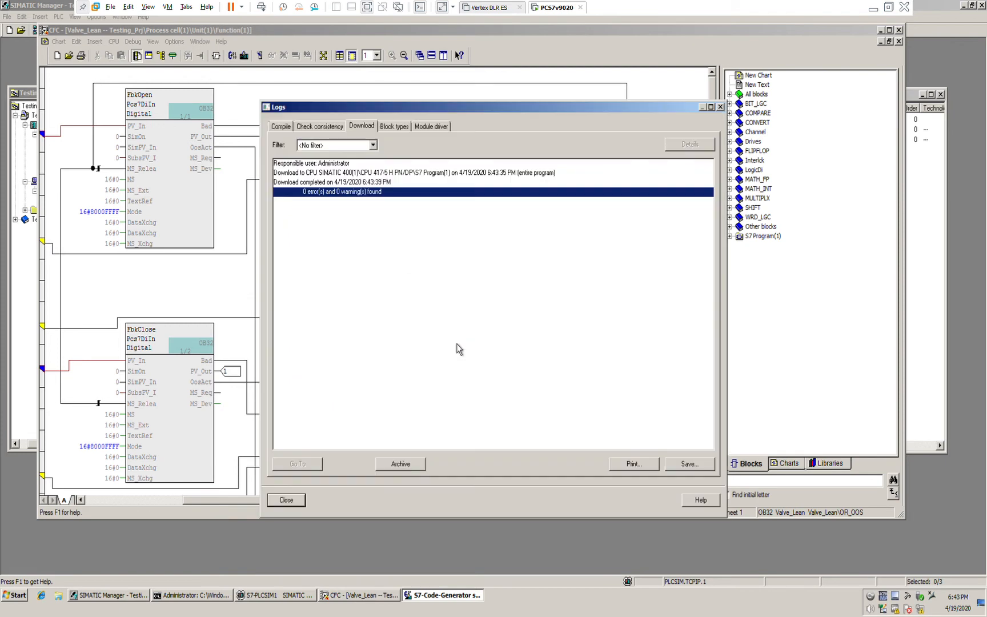
{"action": "left_click", "coordinate": [301, 499]}
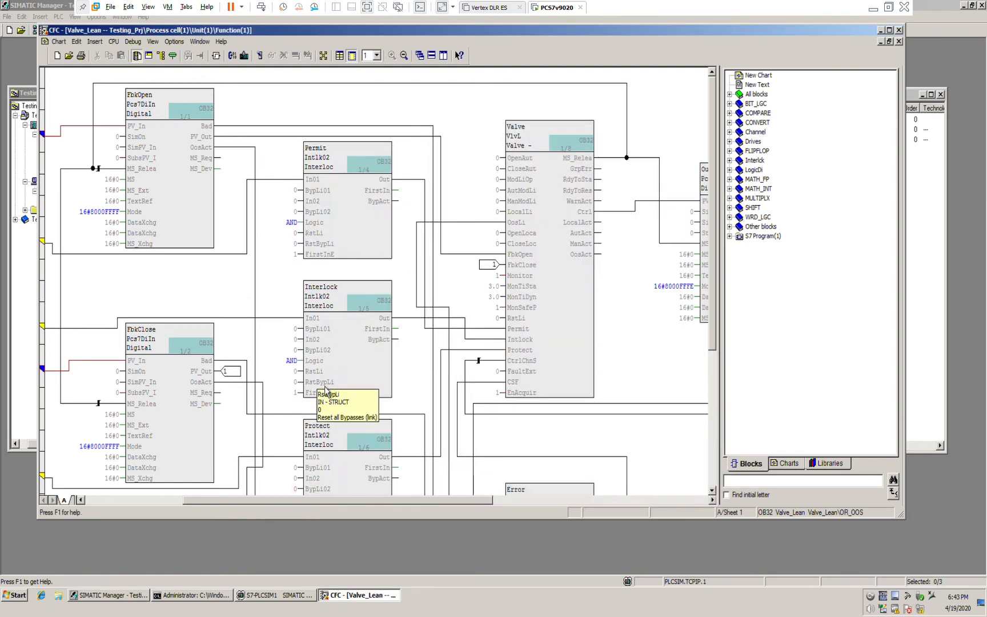
{"action": "left_click", "coordinate": [270, 594]}
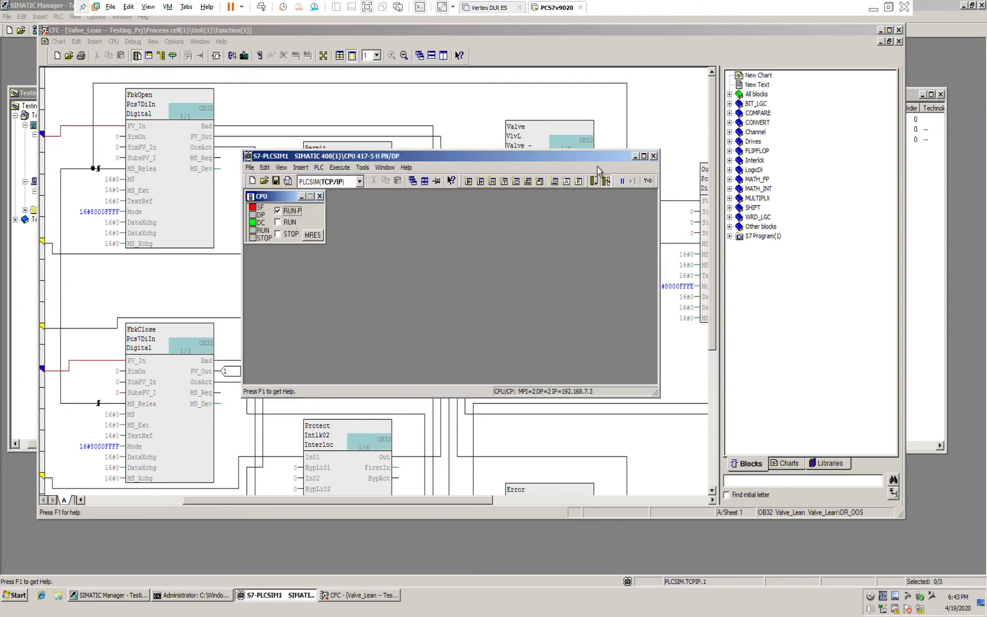
{"action": "left_click", "coordinate": [636, 156]}
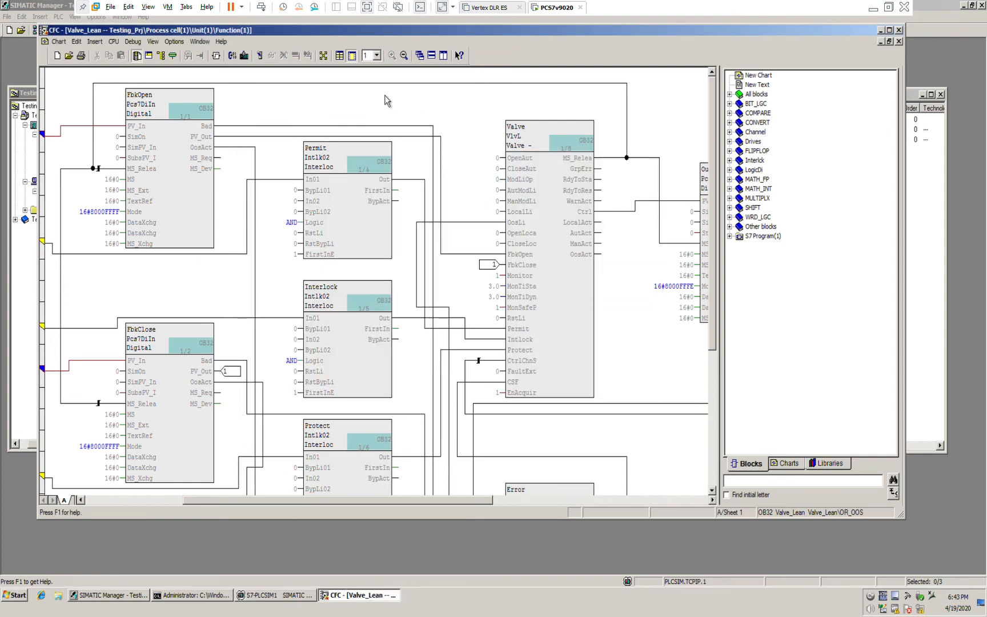
- Monitor the Valve block's live values in test mode, end test mode and close the CFC editor
{"action": "left_click", "coordinate": [268, 62]}
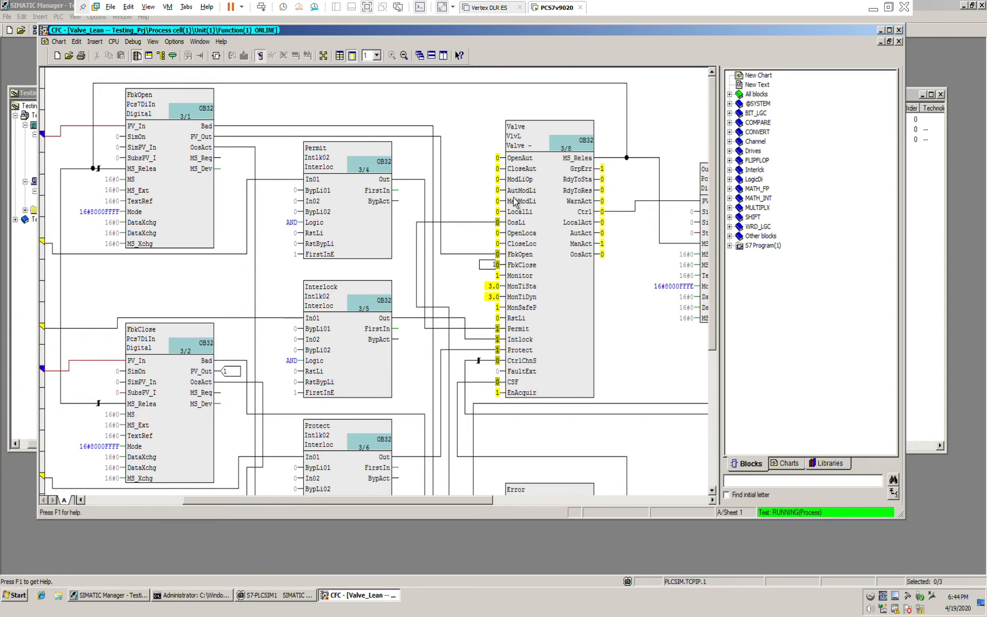
{"action": "mouse_move", "coordinate": [609, 205]}
{"action": "left_click", "coordinate": [260, 56]}
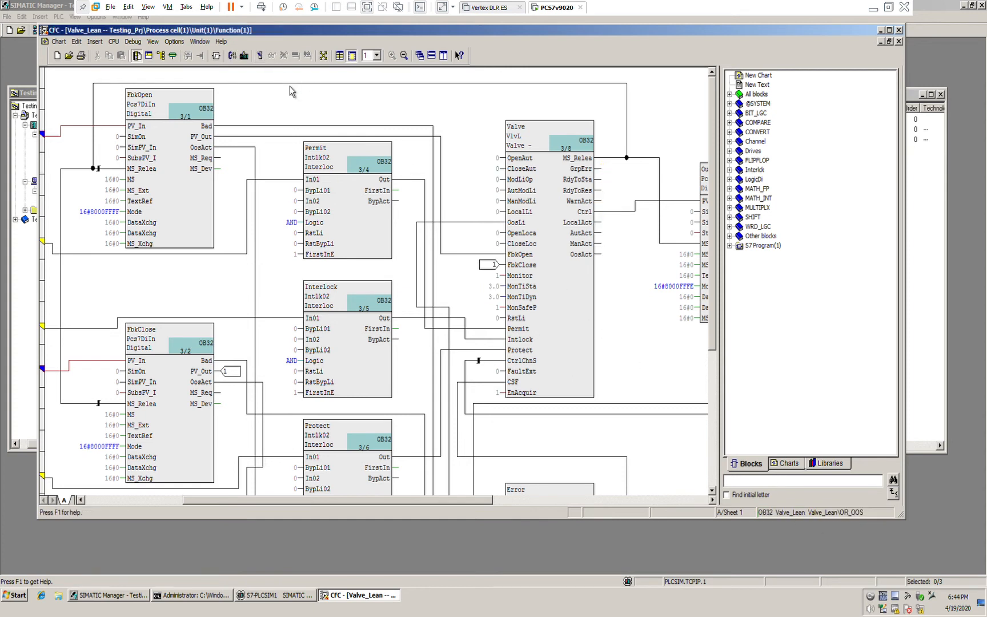
{"action": "left_click", "coordinate": [900, 30]}
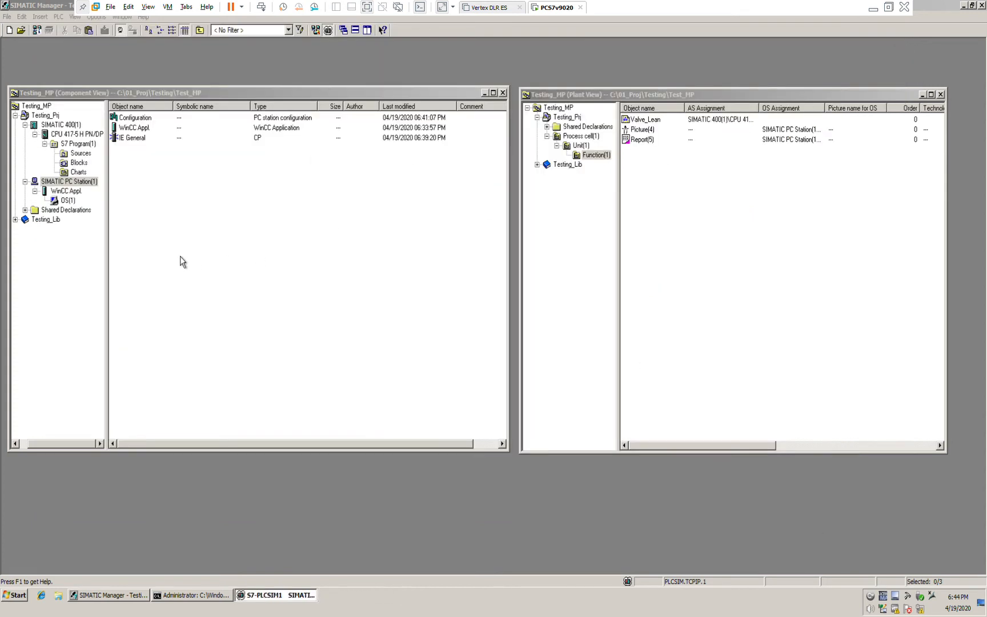
- Start compiling OS(1) and accept the assignment of Process cell(1) to the operator station
{"action": "right_click", "coordinate": [75, 205]}
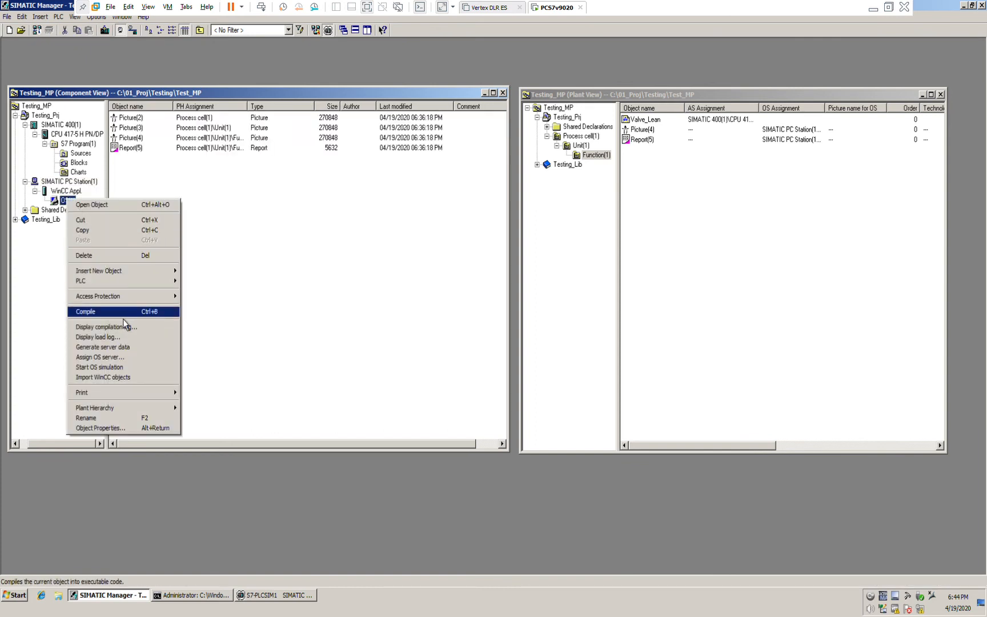
{"action": "left_click", "coordinate": [53, 275]}
{"action": "right_click", "coordinate": [70, 199]}
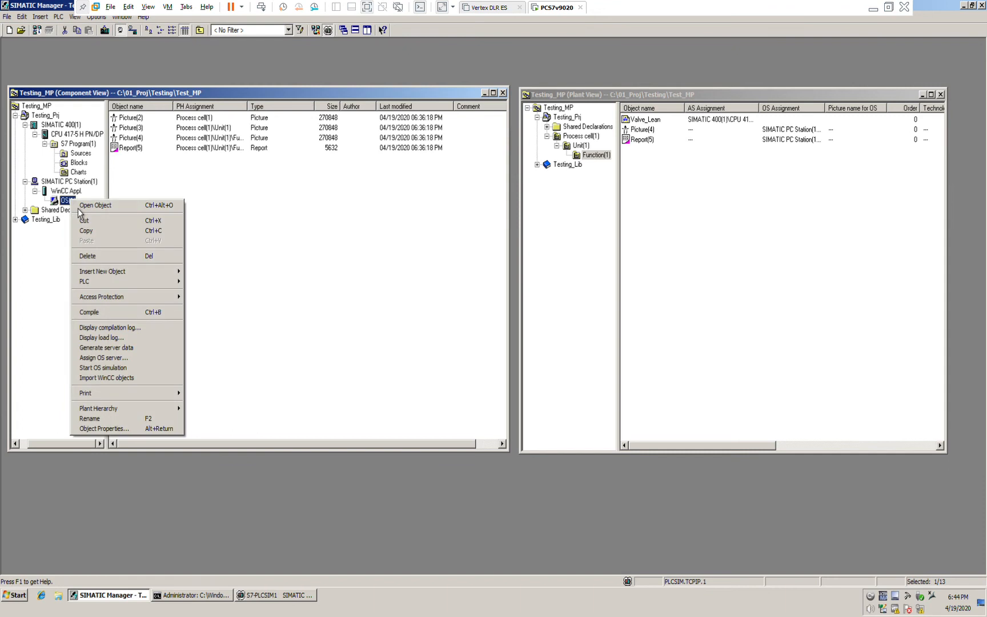
{"action": "left_click", "coordinate": [109, 312]}
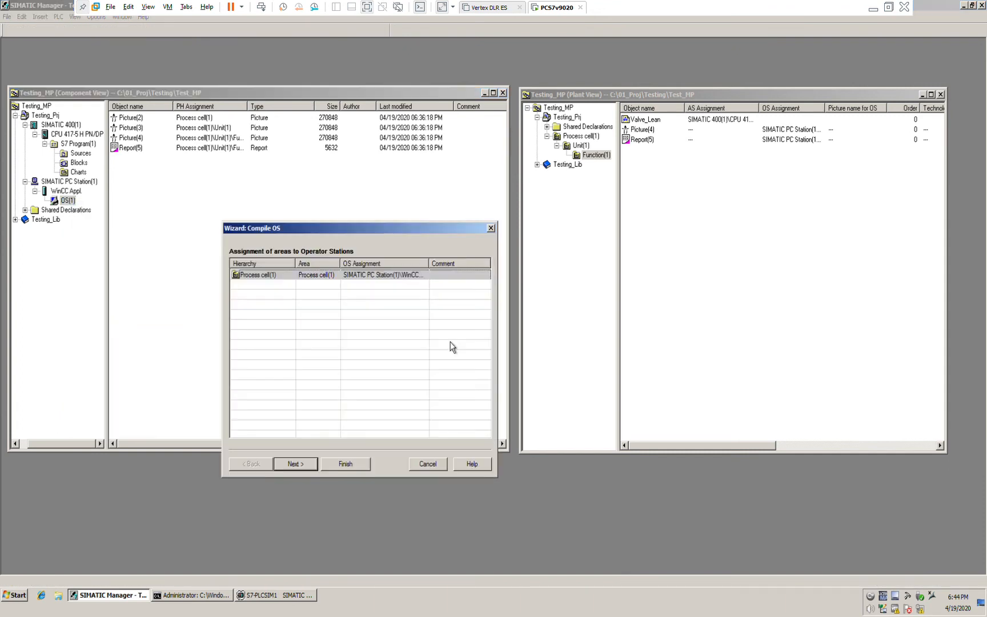
{"action": "left_click", "coordinate": [307, 471]}
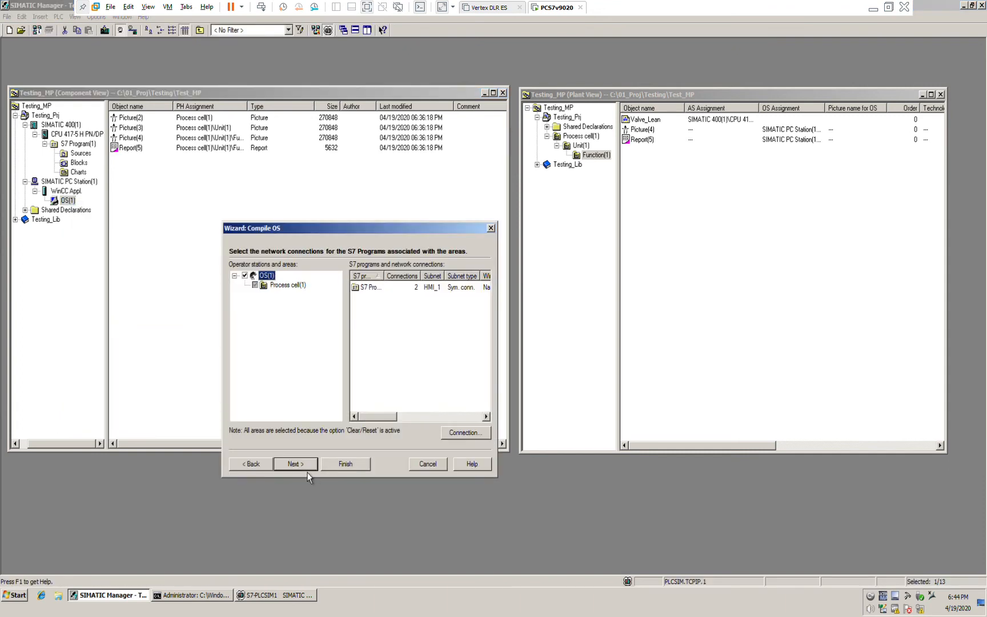
- Select the Industrial Ethernet TCP/IP connection with address 192.168.7.3 as the network connection for S7 Program(1)
{"action": "left_click", "coordinate": [377, 288]}
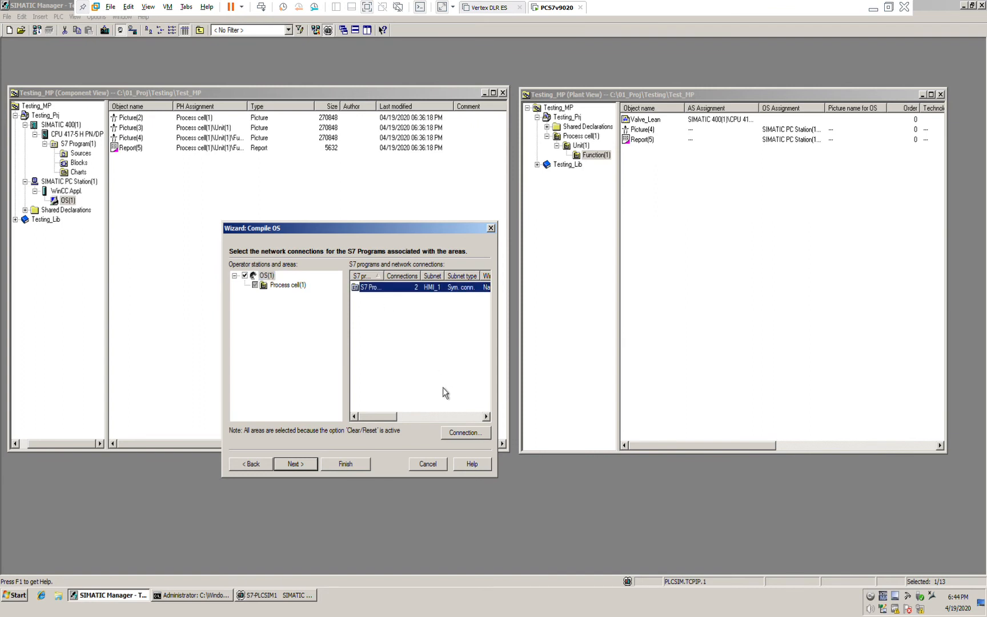
{"action": "left_click", "coordinate": [465, 432]}
{"action": "left_click", "coordinate": [272, 248]}
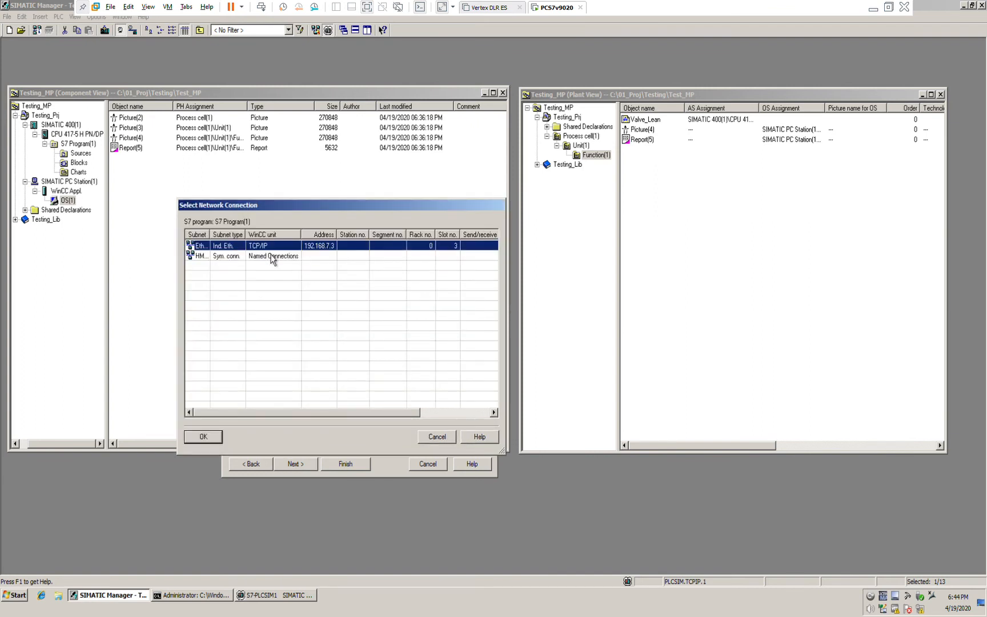
{"action": "left_click", "coordinate": [267, 259]}
{"action": "left_click", "coordinate": [267, 248]}
{"action": "left_click", "coordinate": [220, 441]}
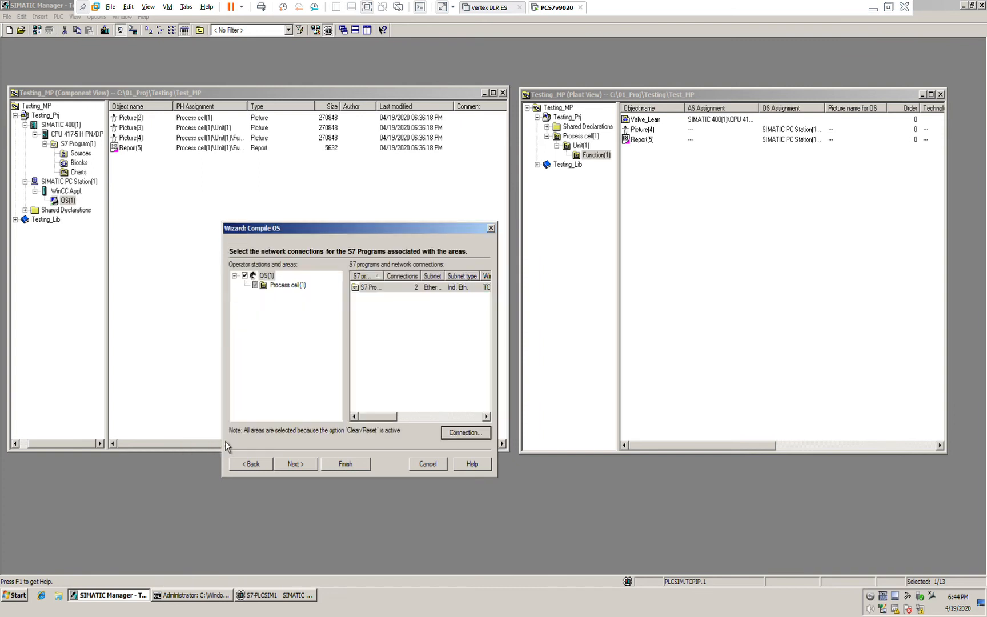
- Compile the entire OS with the Picture Tree included and a 1 second minimum archive acquisition cycle
{"action": "left_click", "coordinate": [305, 471]}
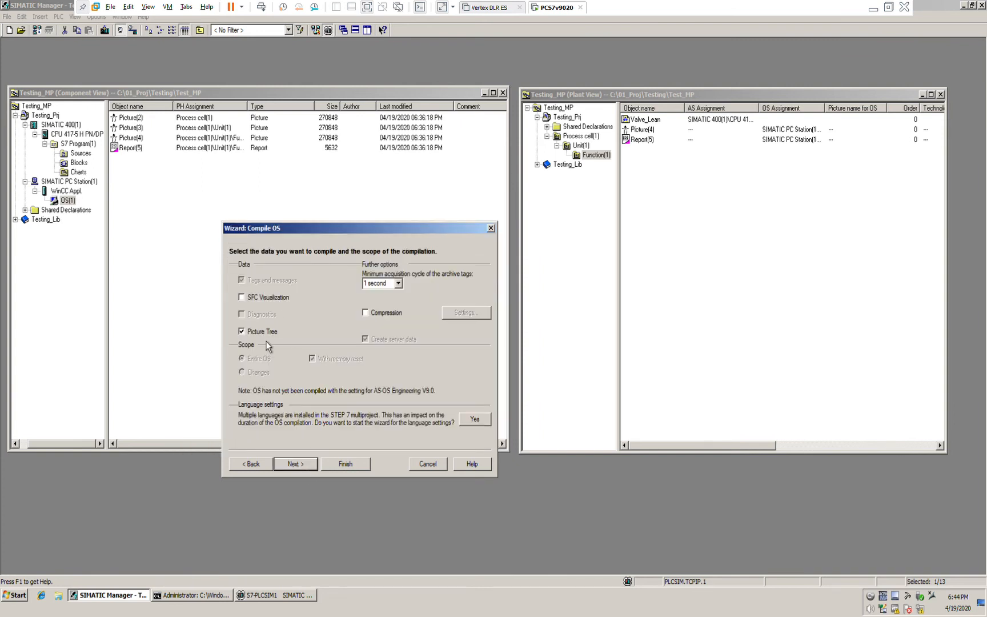
{"action": "left_click", "coordinate": [296, 464]}
{"action": "left_click", "coordinate": [346, 464]}
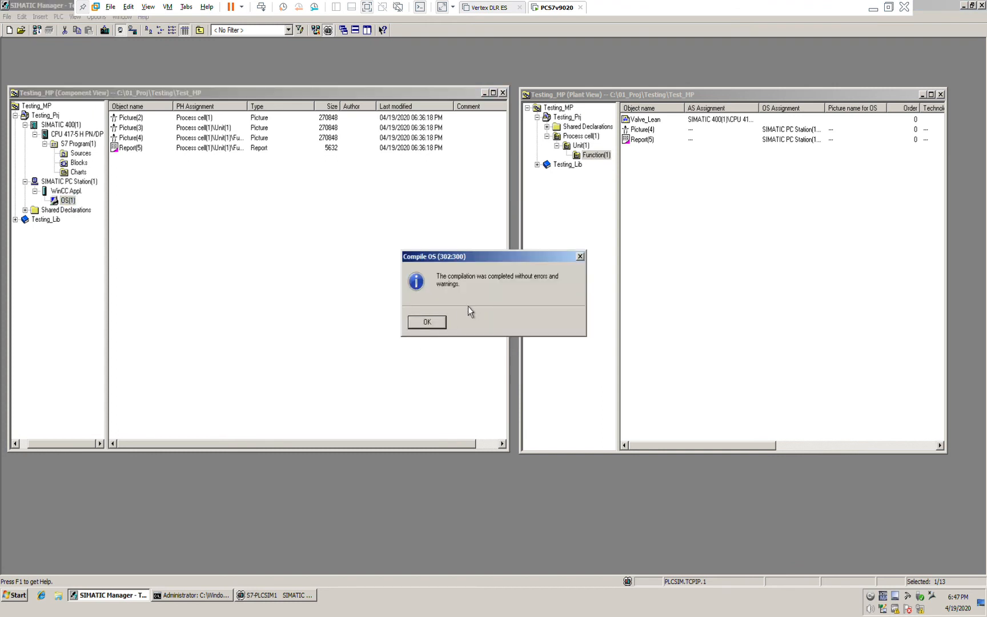
{"action": "left_click", "coordinate": [428, 326]}
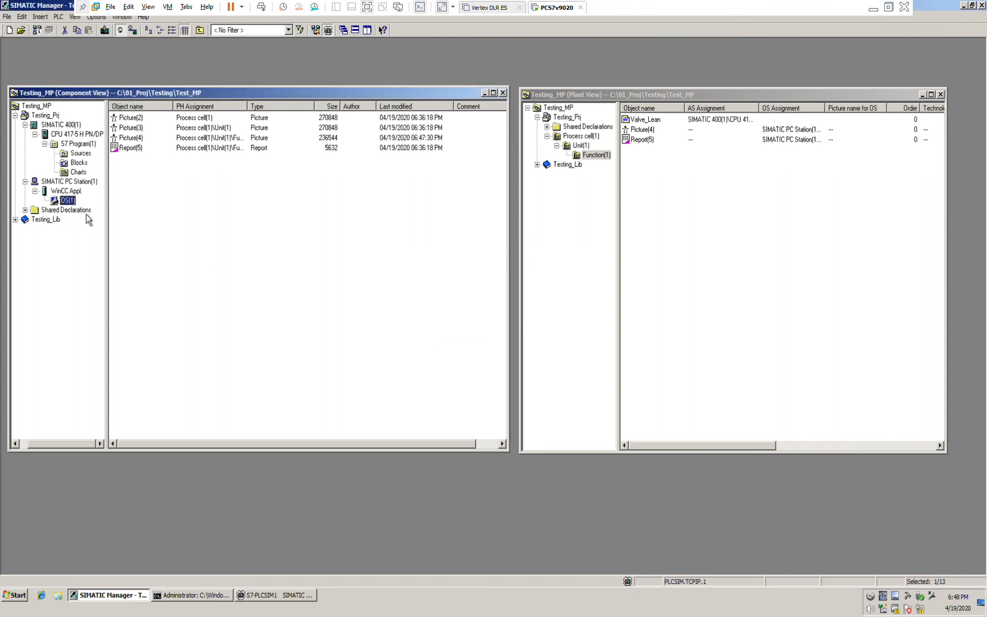
- Open OS(1) in WinCC Explorer and review the general, operating mode and additional options in its project properties
{"action": "right_click", "coordinate": [68, 201]}
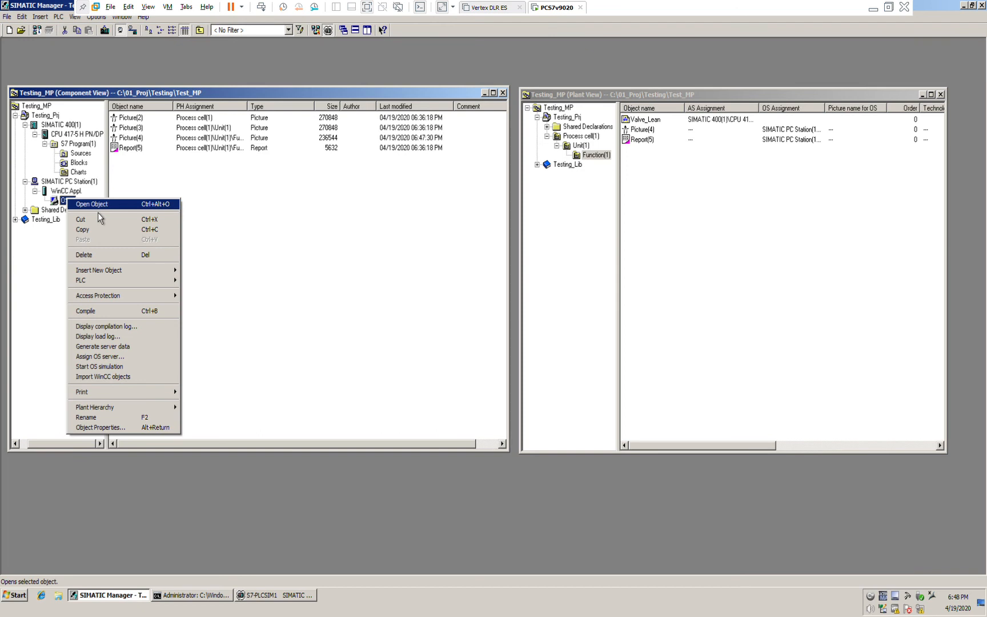
{"action": "left_click", "coordinate": [98, 211]}
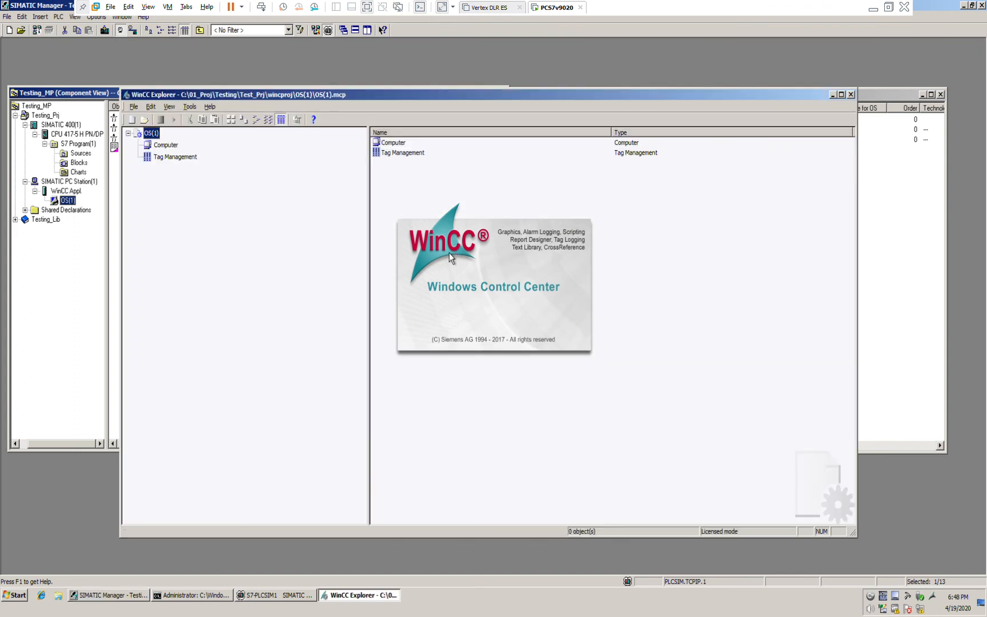
{"action": "right_click", "coordinate": [154, 135]}
{"action": "left_click", "coordinate": [175, 139]}
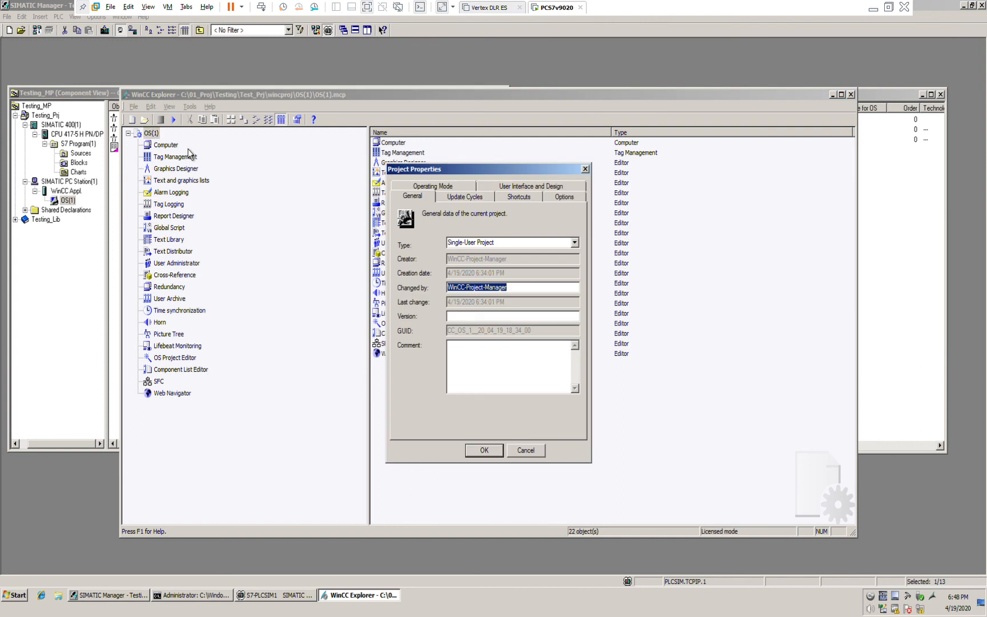
{"action": "left_click", "coordinate": [443, 190]}
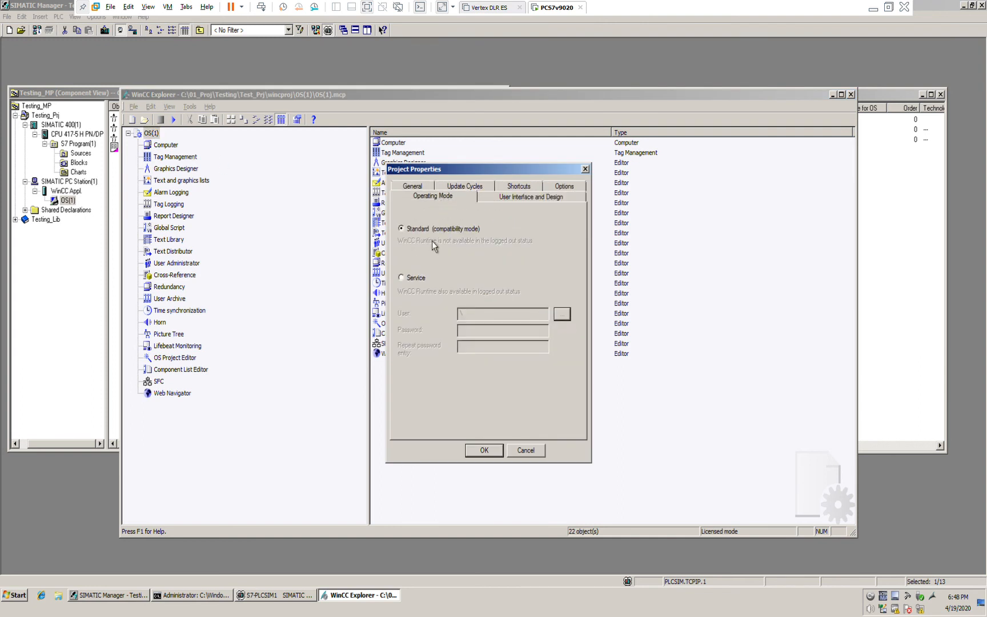
{"action": "left_click", "coordinate": [577, 187]}
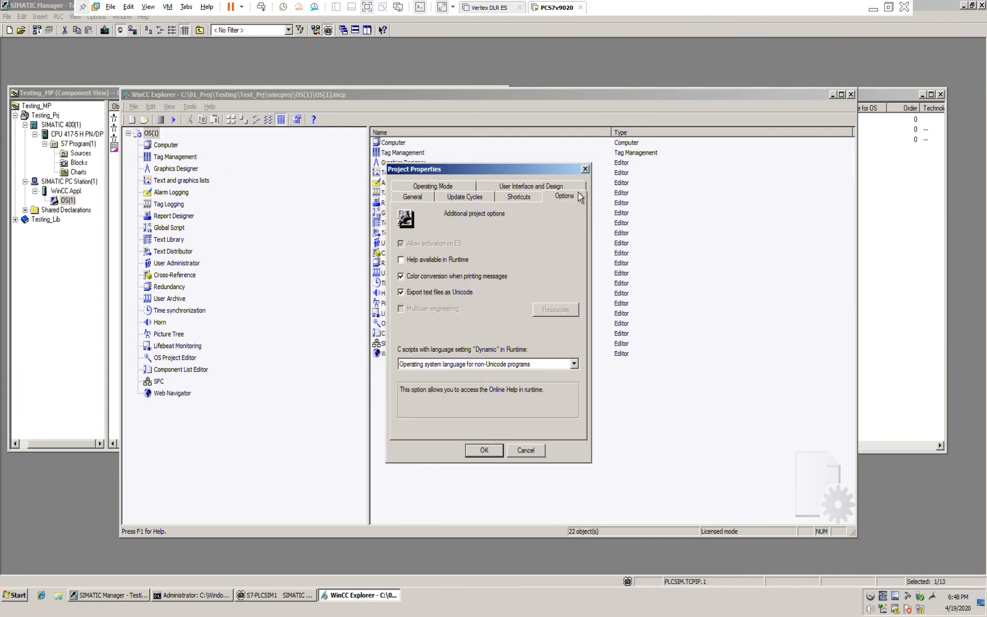
{"action": "left_click", "coordinate": [483, 451]}
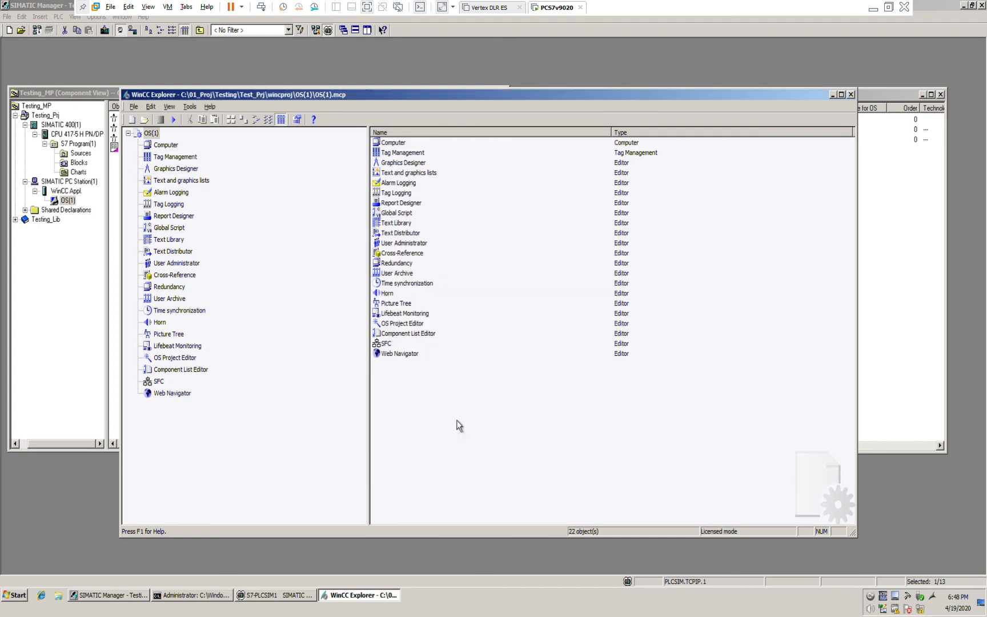
- In computer ES's Graphics Runtime properties, enable Border, Maximize, Minimize, Scroll Bar and Status Bar as window attributes and disable Full Screen
{"action": "right_click", "coordinate": [165, 147]}
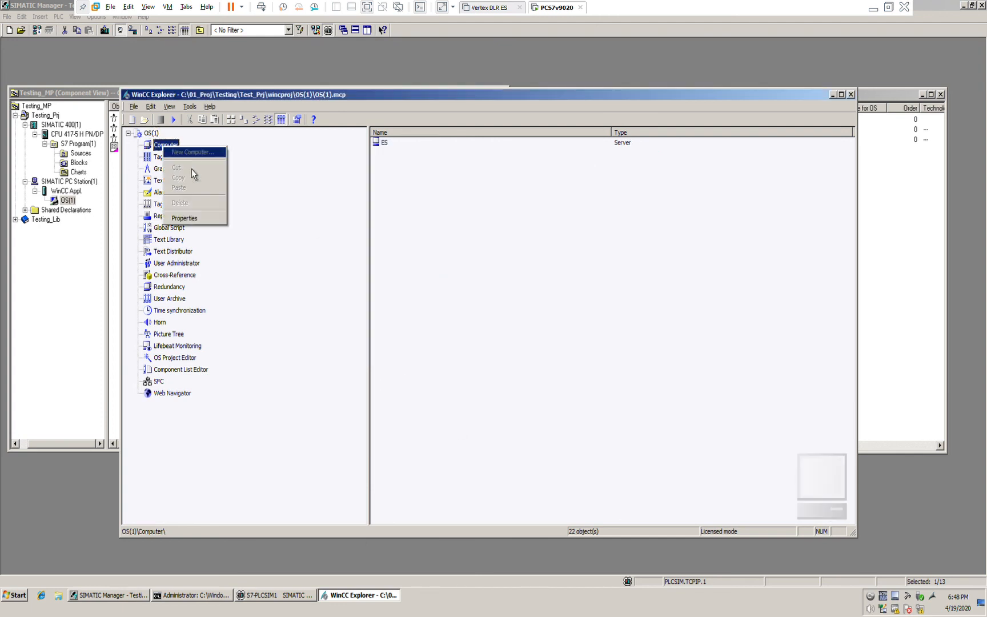
{"action": "left_click", "coordinate": [192, 219]}
{"action": "left_click", "coordinate": [559, 343]}
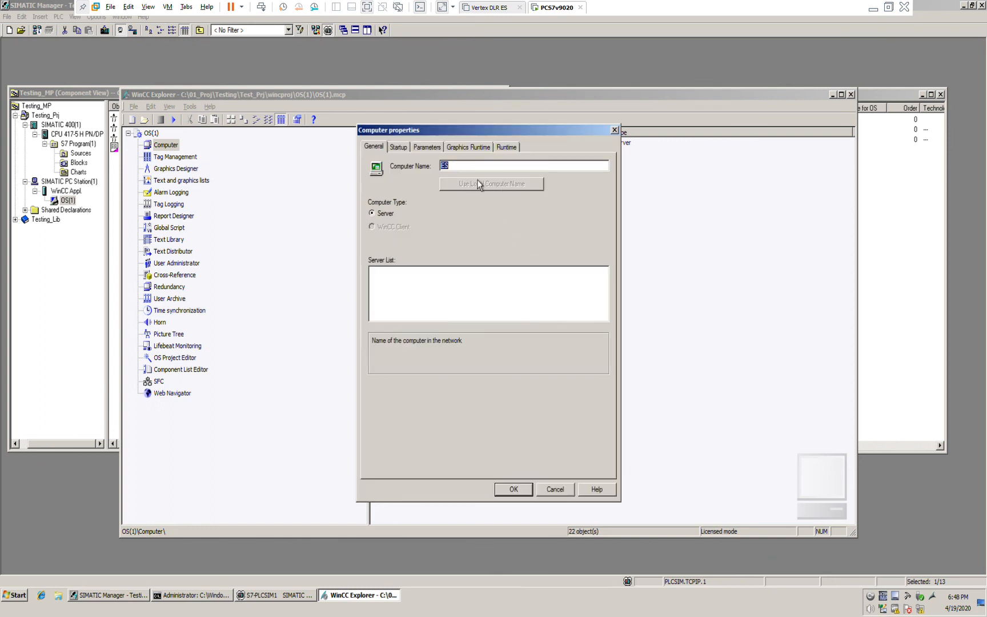
{"action": "left_click", "coordinate": [468, 147]}
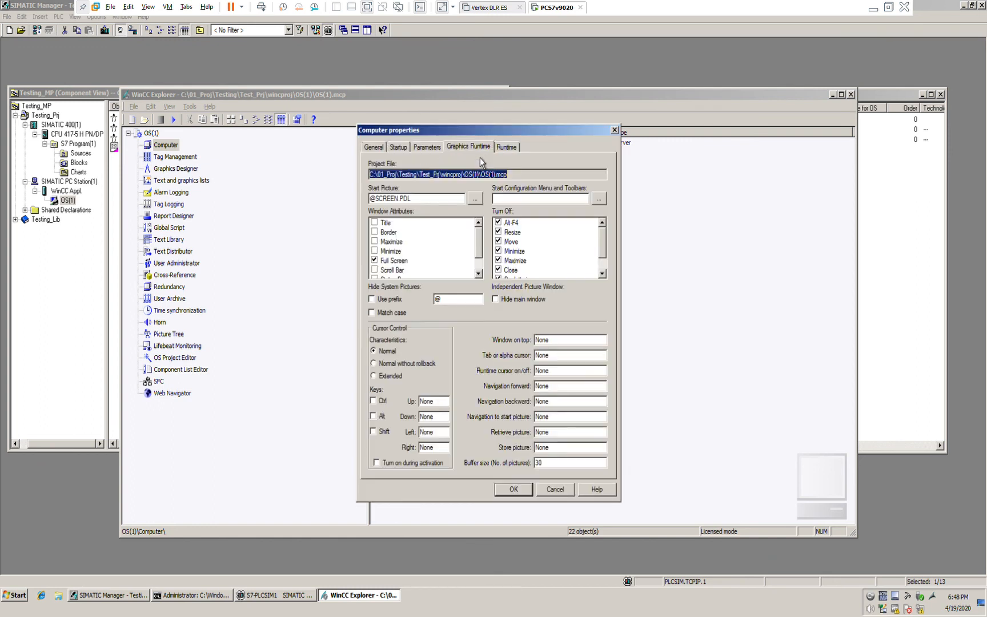
{"action": "left_click", "coordinate": [385, 232]}
{"action": "left_click", "coordinate": [385, 241]}
{"action": "left_click", "coordinate": [384, 251]}
{"action": "left_click", "coordinate": [384, 269]}
{"action": "scroll", "coordinate": [488, 254], "scroll_direction": "down", "scroll_amount": 1}
- Clear Alt-F4, Resize, Move, Minimize, Maximize, Close and Decluttering in the runtime's Turn Off list and accept the computer properties
{"action": "left_click", "coordinate": [506, 223]}
{"action": "left_click", "coordinate": [506, 232]}
{"action": "left_click", "coordinate": [506, 242]}
{"action": "left_click", "coordinate": [506, 251]}
{"action": "left_click", "coordinate": [506, 261]}
{"action": "left_click", "coordinate": [506, 270]}
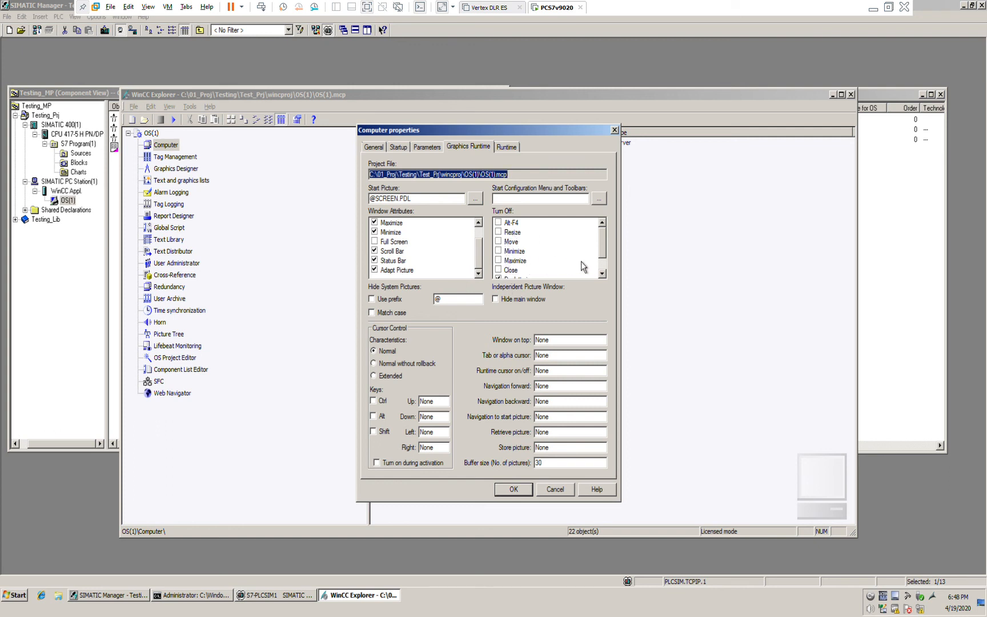
{"action": "scroll", "coordinate": [606, 258], "scroll_direction": "down", "scroll_amount": 1}
{"action": "left_click", "coordinate": [506, 261]}
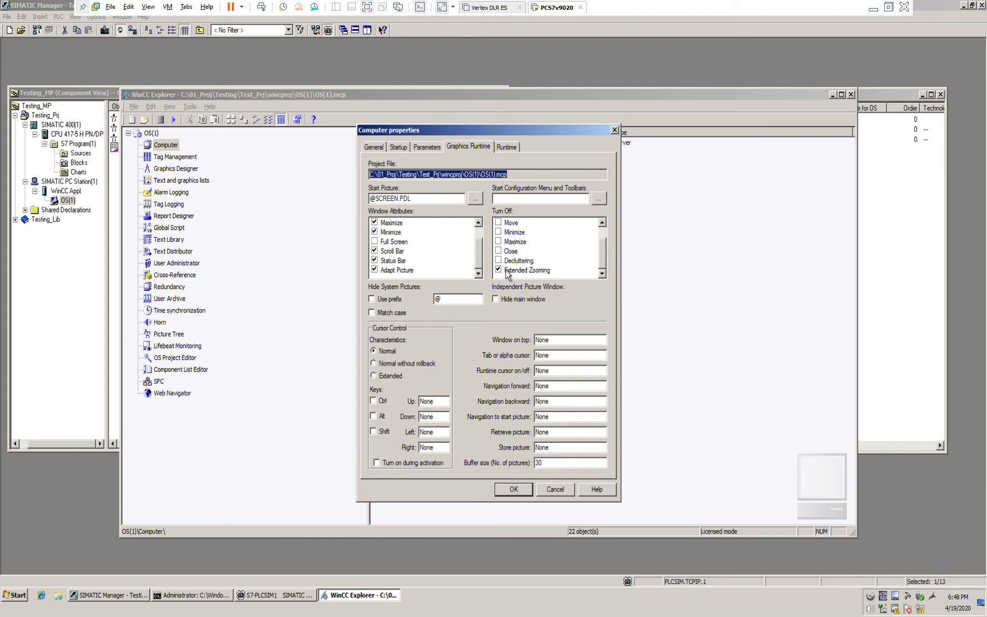
{"action": "left_click", "coordinate": [514, 490]}
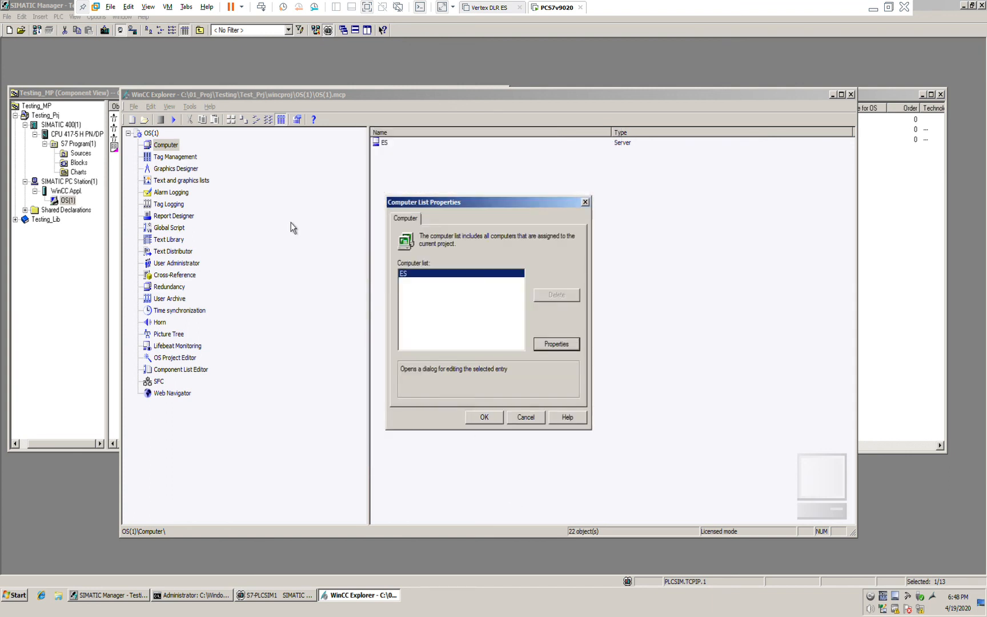
{"action": "left_click", "coordinate": [486, 419]}
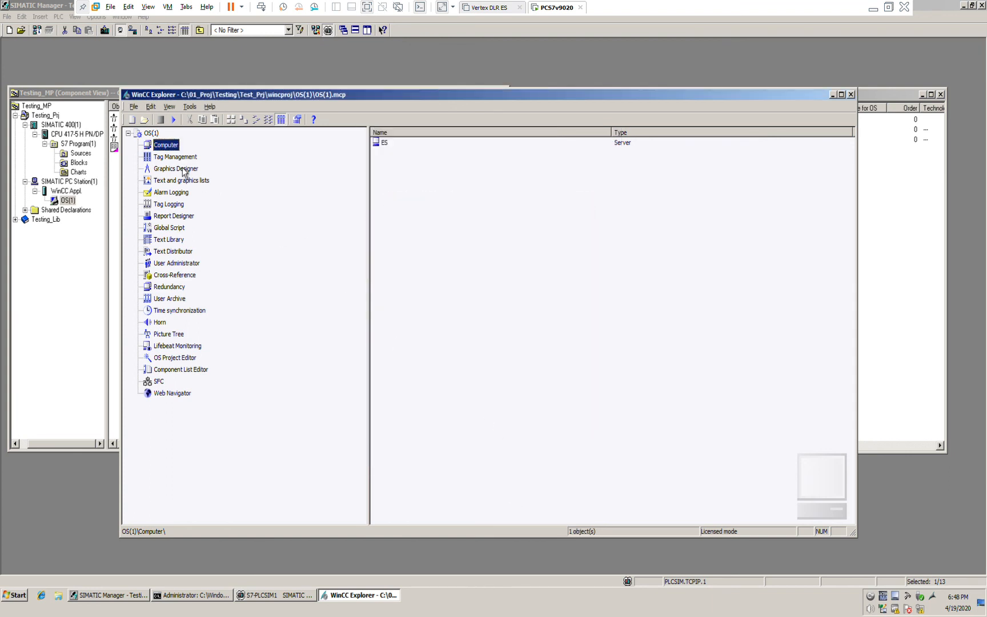
- Open Tag Management and examine the TCP/IP channel's tags for those belonging to the Valve_Lean chart
{"action": "right_click", "coordinate": [169, 156]}
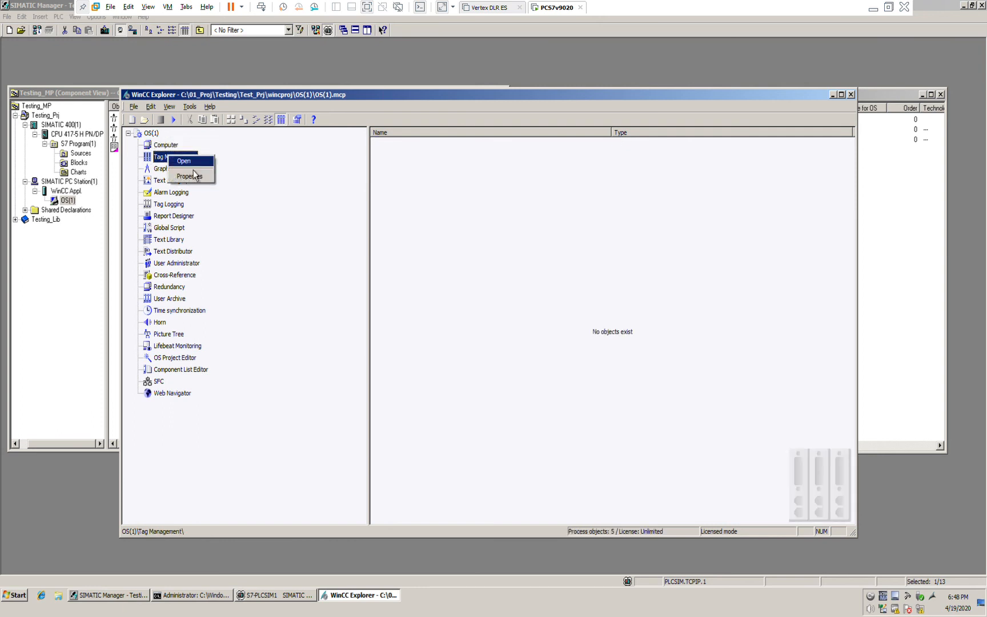
{"action": "left_click", "coordinate": [184, 161]}
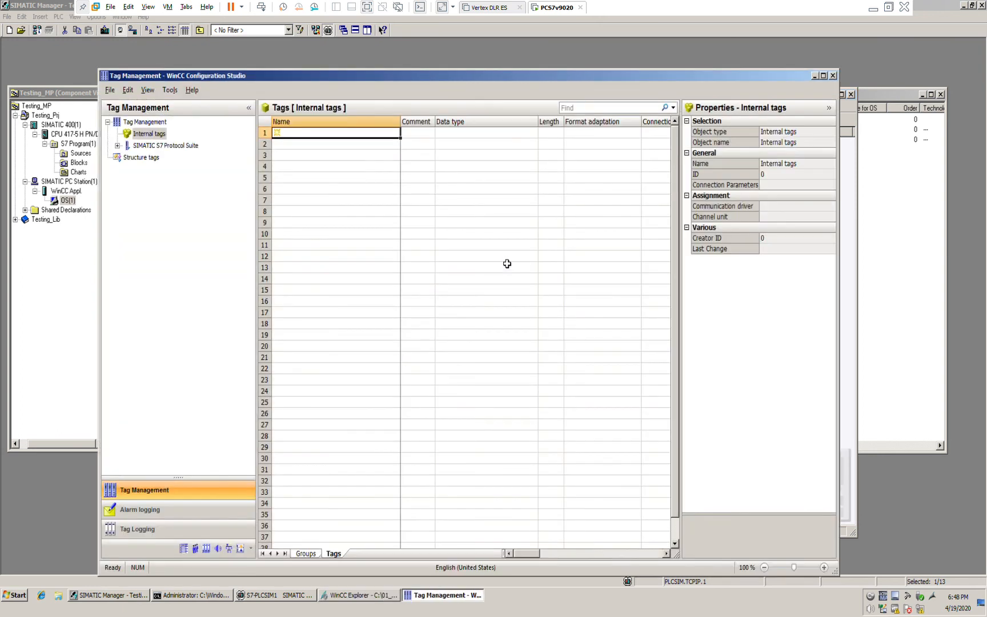
{"action": "left_click", "coordinate": [153, 206]}
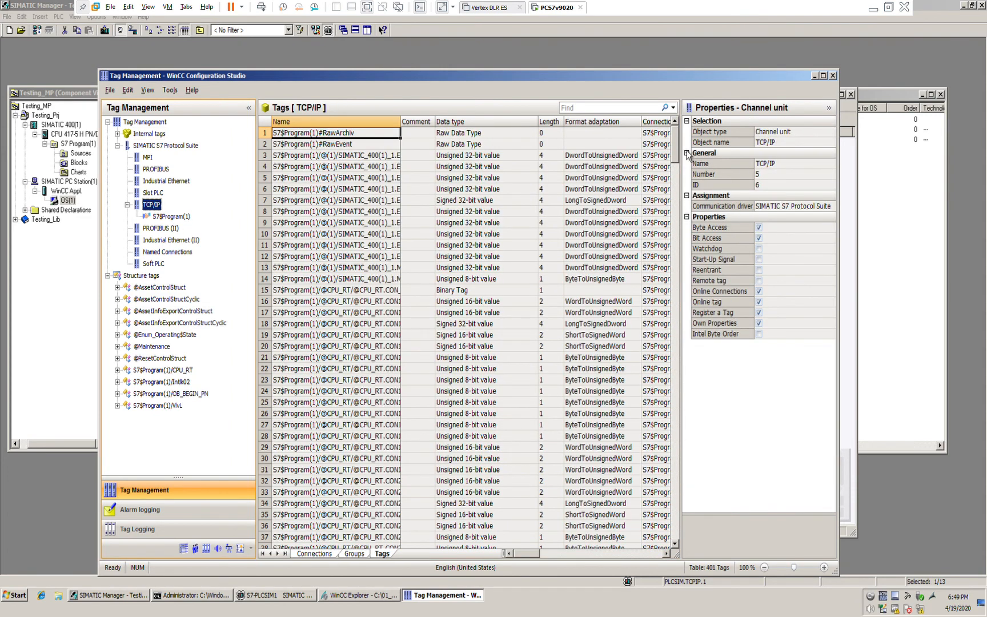
{"action": "left_click", "coordinate": [927, 206]}
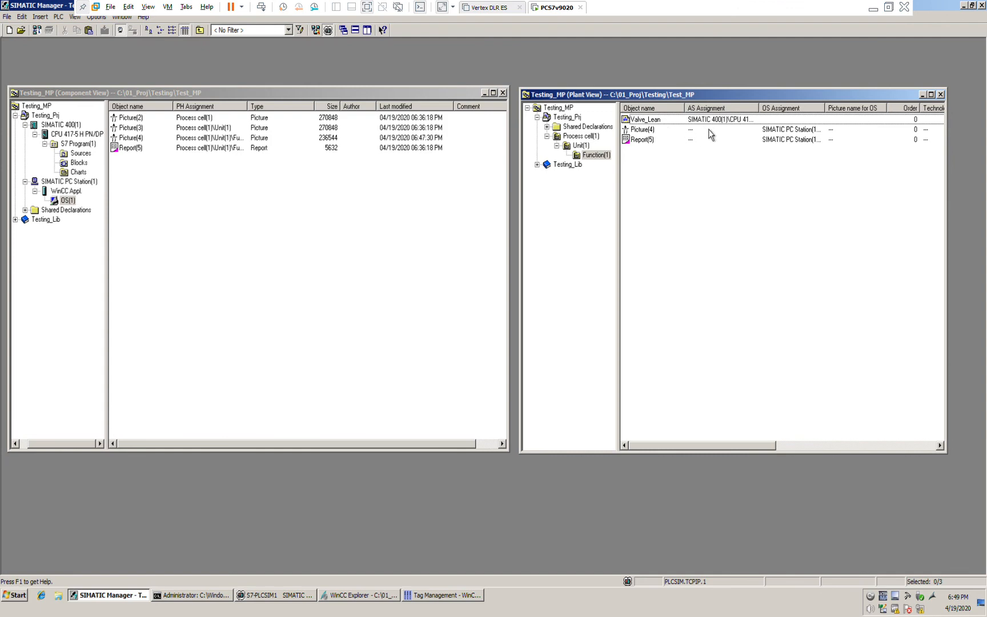
{"action": "left_click", "coordinate": [453, 597]}
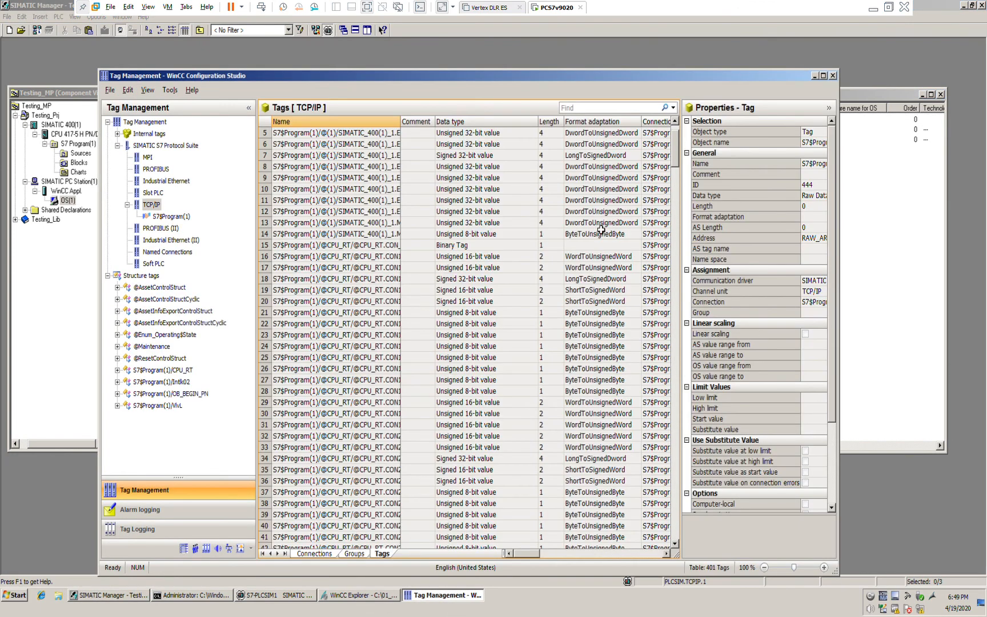
{"action": "left_click_drag", "start_coordinate": [675, 152], "coordinate": [834, 117]}
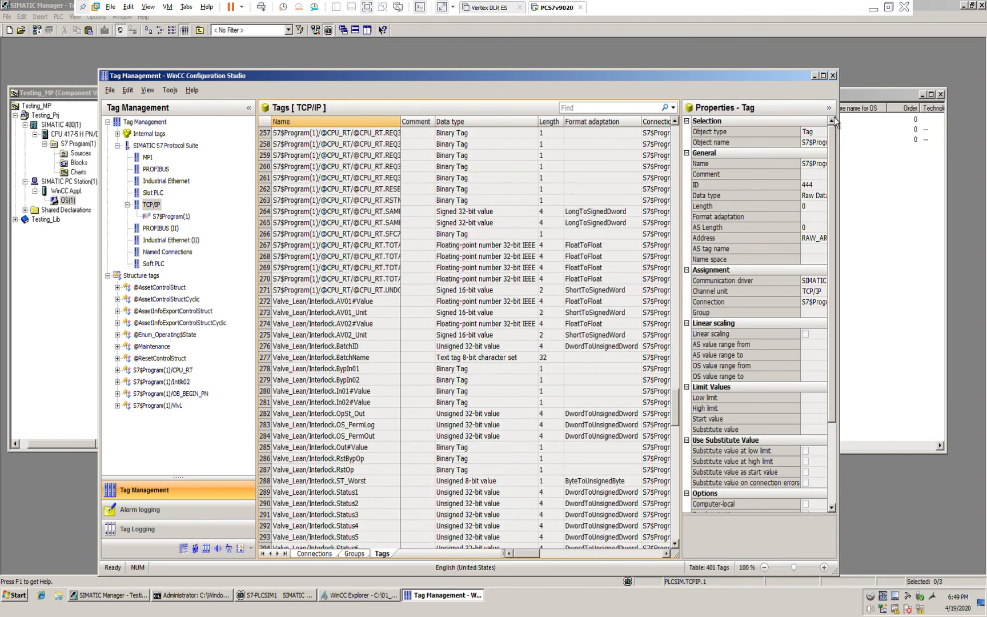
- Set the logical device name in the TCP/IP channel's system parameters to PLCSIM.TCPIP.1
{"action": "right_click", "coordinate": [151, 205]}
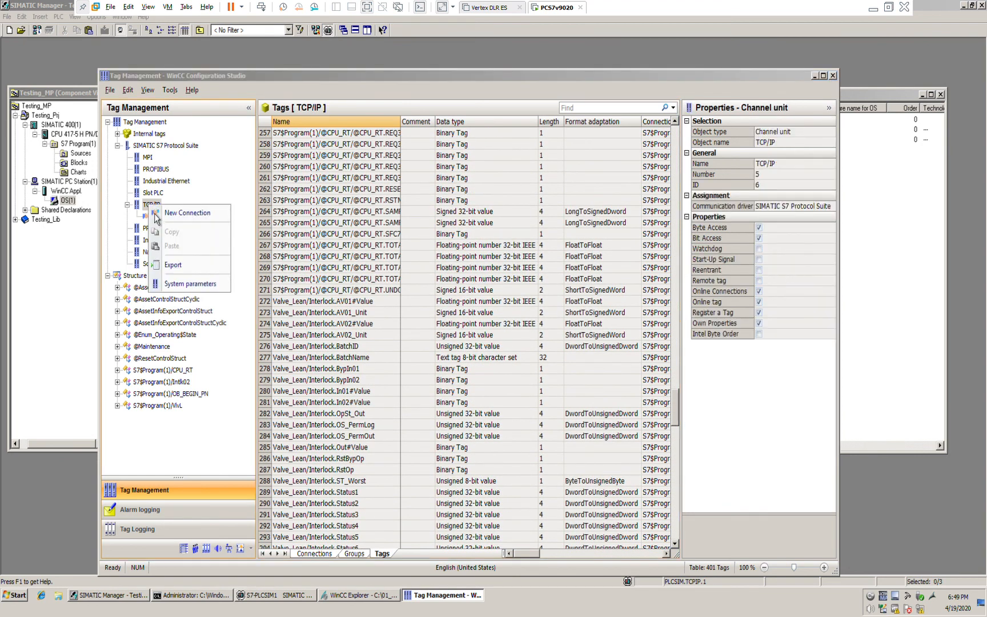
{"action": "left_click", "coordinate": [192, 283]}
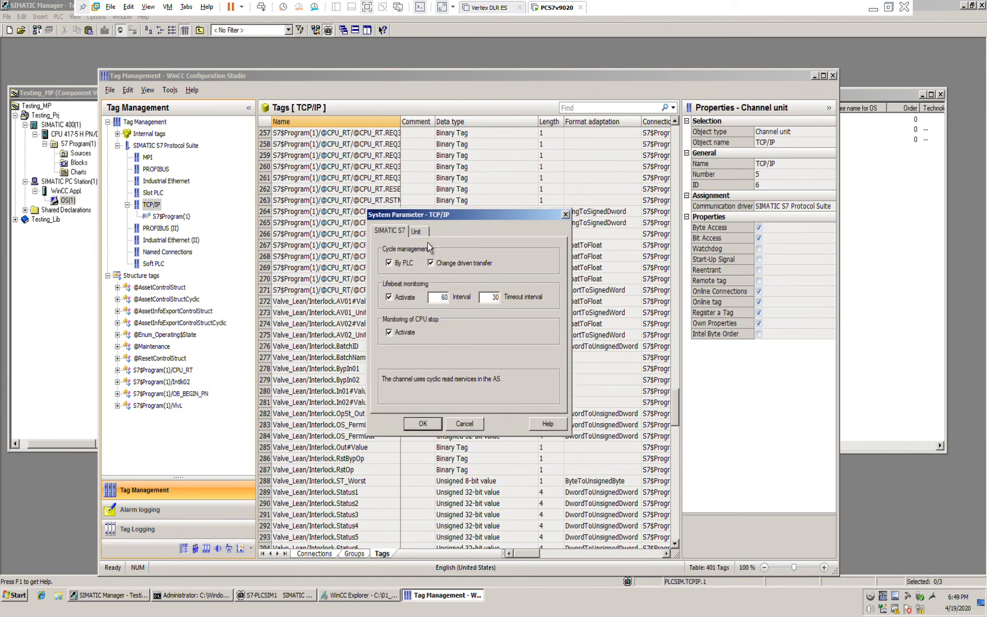
{"action": "left_click", "coordinate": [423, 231]}
{"action": "left_click", "coordinate": [541, 286]}
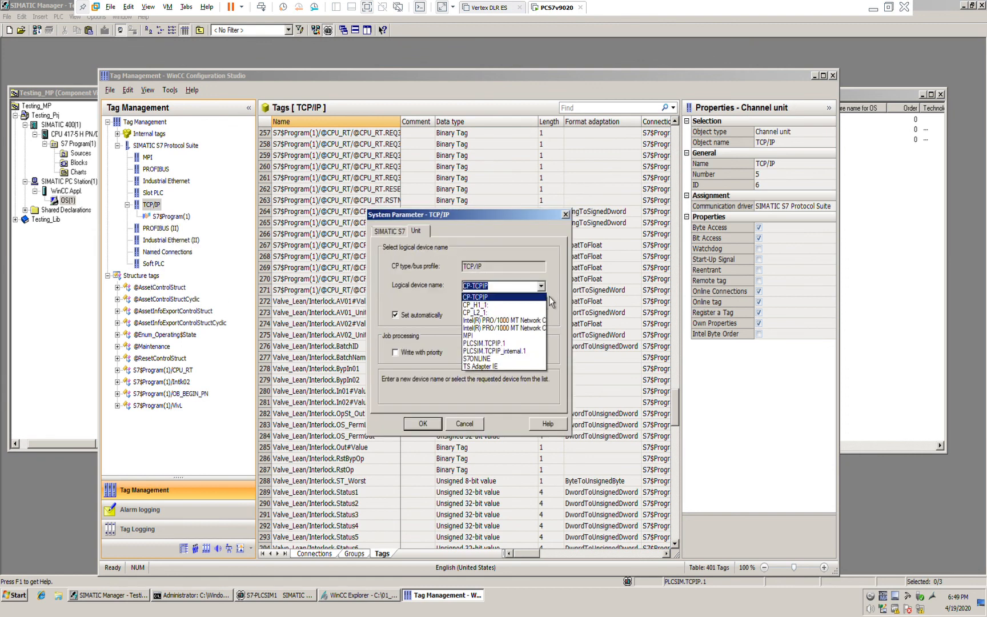
{"action": "left_click", "coordinate": [518, 351]}
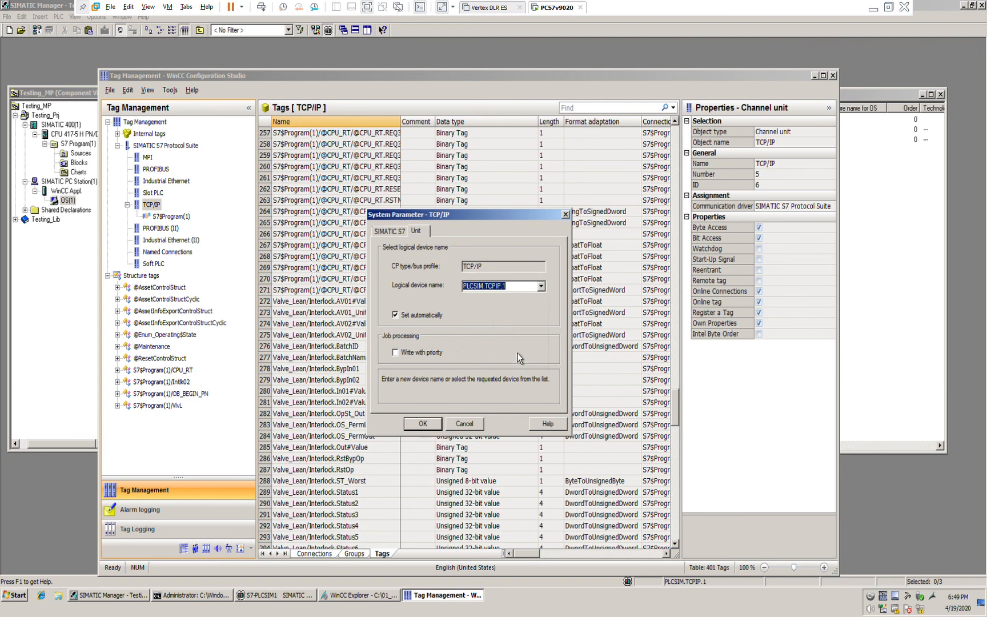
{"action": "left_click", "coordinate": [424, 424]}
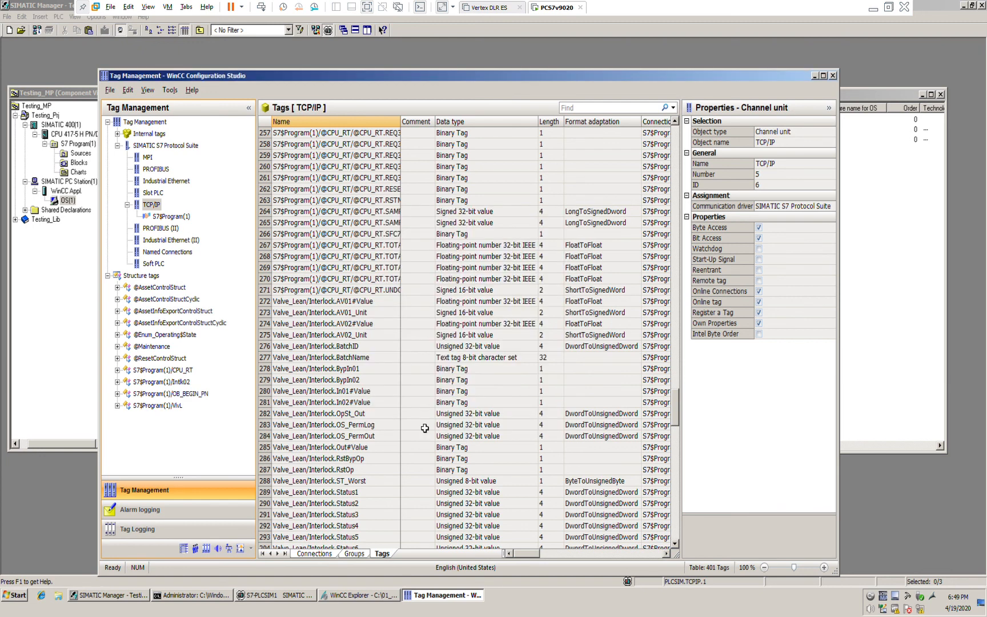
- Close Tag Management and exit WinCC Explorer, closing the OS(1) project as well
{"action": "left_click", "coordinate": [833, 75]}
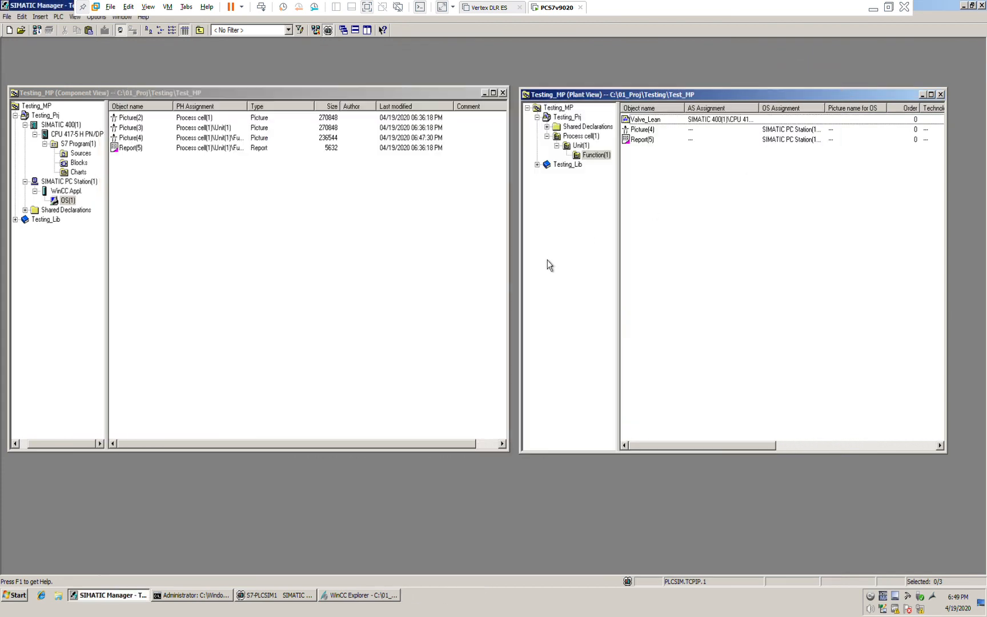
{"action": "left_click", "coordinate": [366, 607]}
{"action": "left_click", "coordinate": [851, 94]}
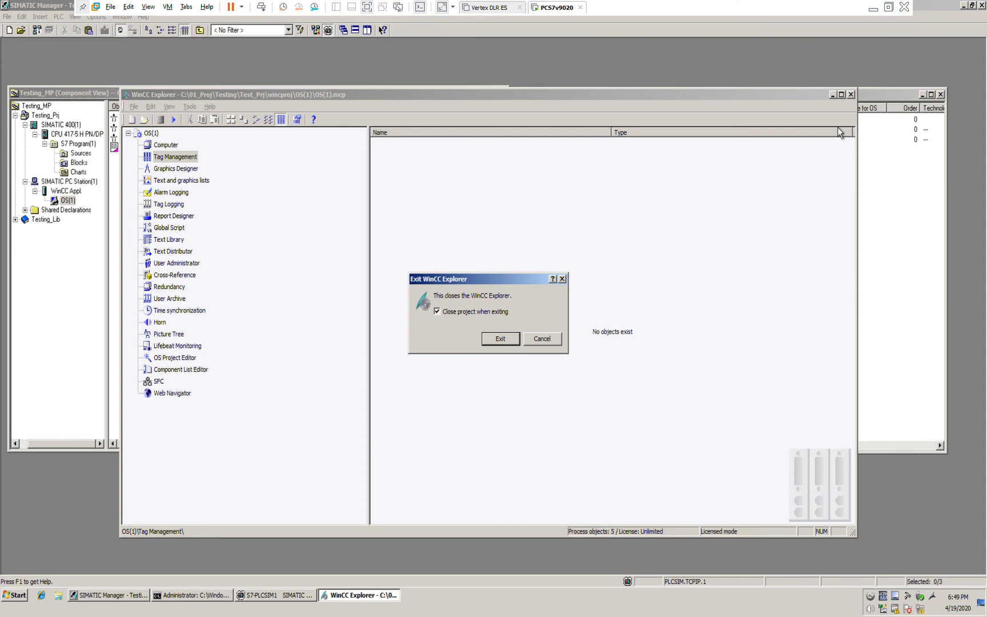
{"action": "left_click", "coordinate": [500, 339]}
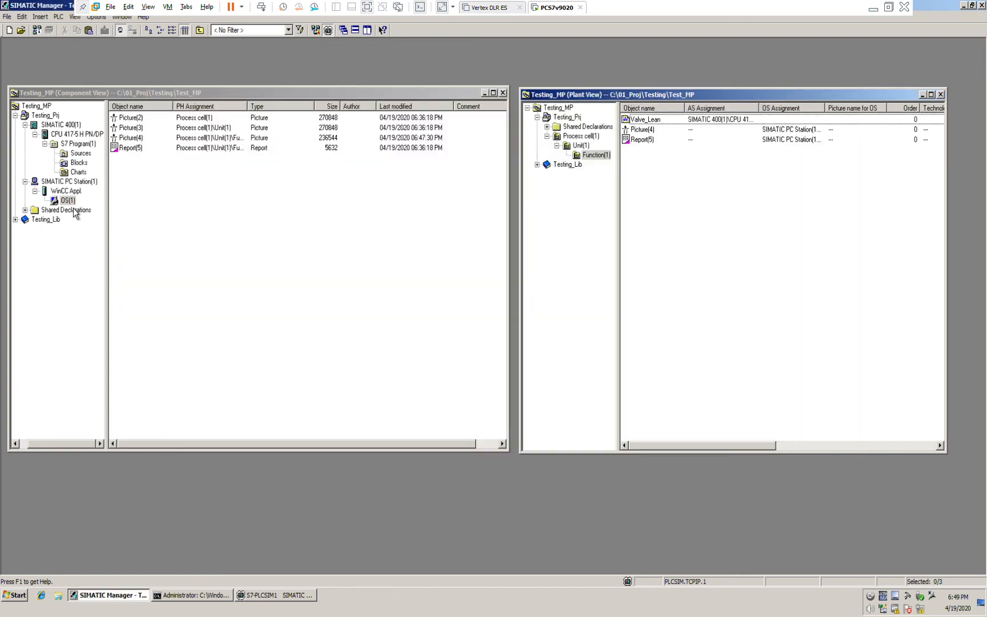
- Reopen OS(1) in WinCC Explorer and activate the runtime
{"action": "right_click", "coordinate": [67, 200]}
{"action": "left_click", "coordinate": [82, 210]}
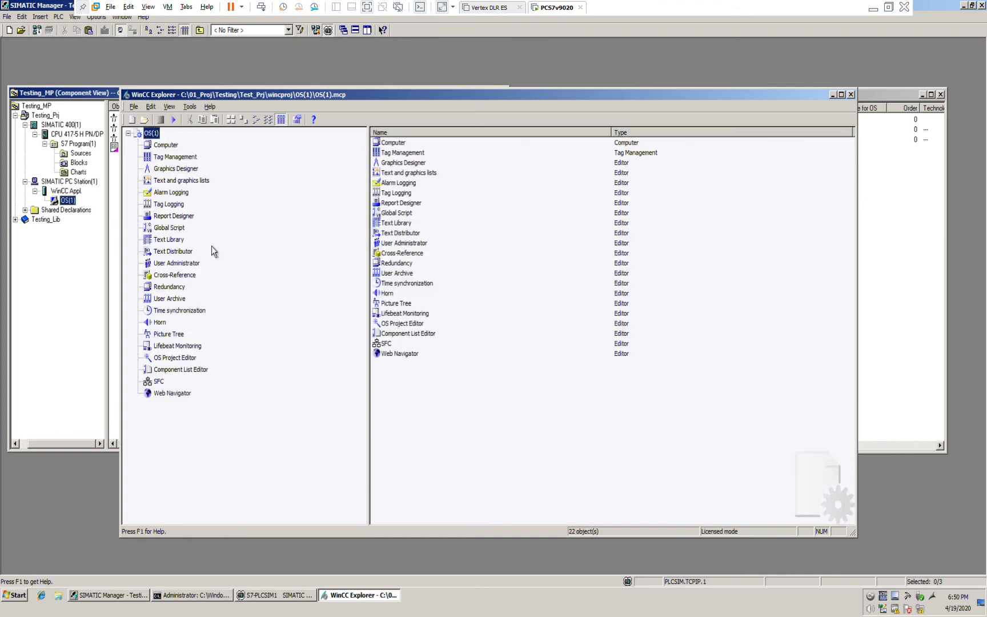
{"action": "left_click", "coordinate": [174, 119]}
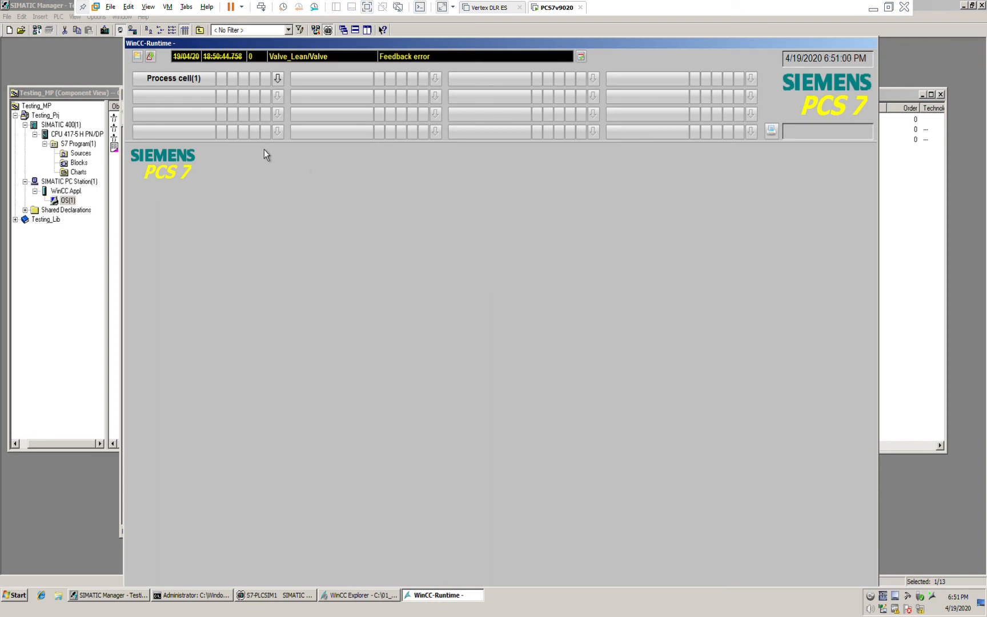
- Navigate from Process cell(1) through Unit(1) to the valve's picture, open the Valve_Lean/Valve faceplate and move it clear of the valve symbol
{"action": "left_click", "coordinate": [278, 78]}
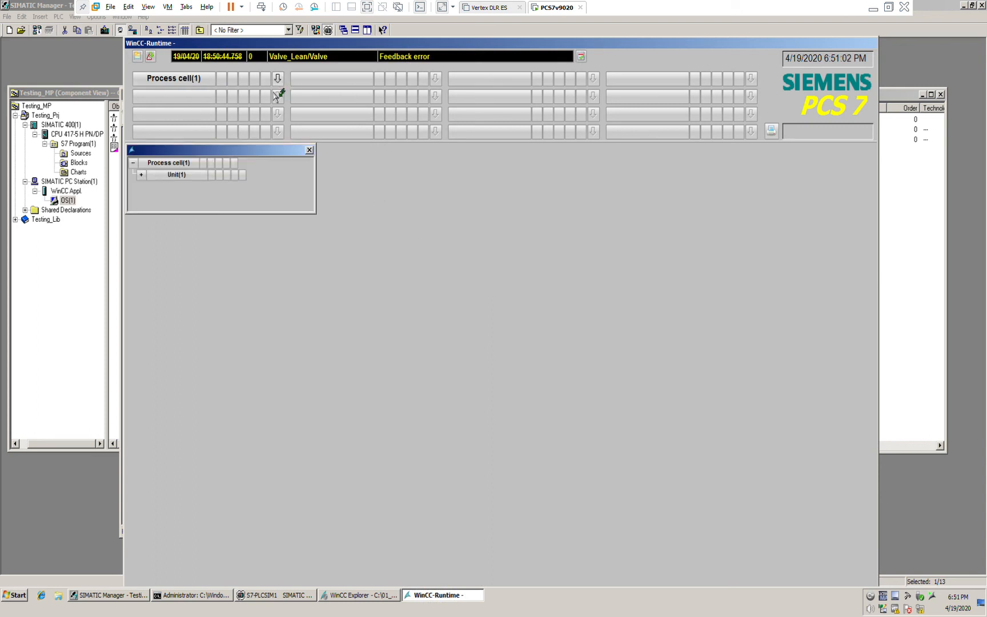
{"action": "left_click", "coordinate": [187, 175]}
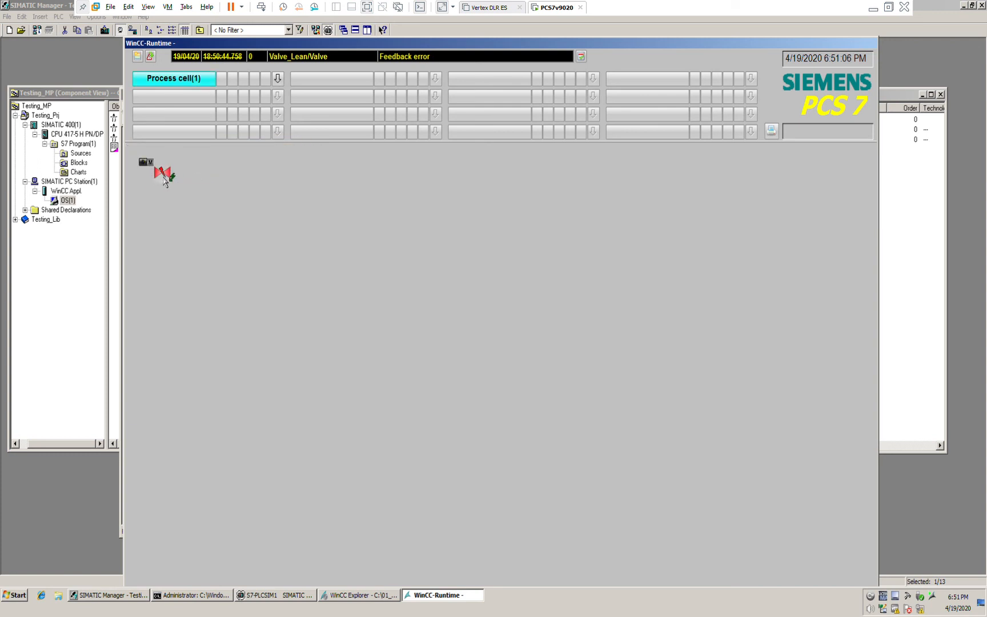
{"action": "left_click", "coordinate": [163, 179]}
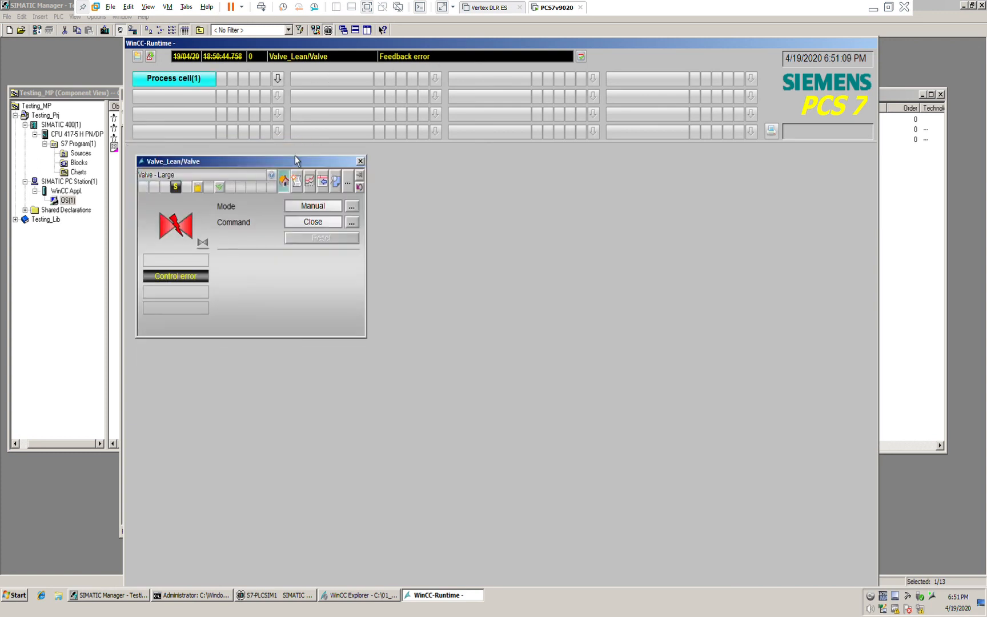
{"action": "left_click_drag", "start_coordinate": [266, 162], "coordinate": [417, 205]}
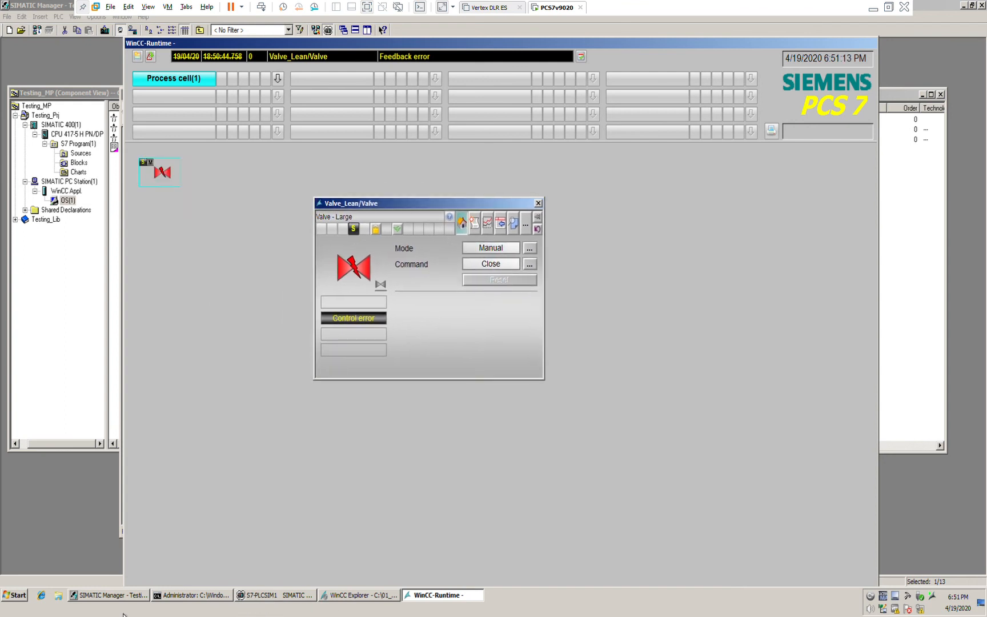
- Switch to SIMATIC Manager, open the Valve_Lean chart in CFC and locate the signals feeding PV_In of FbkOpen and FbkClose
{"action": "left_click", "coordinate": [117, 595]}
{"action": "left_click", "coordinate": [522, 262]}
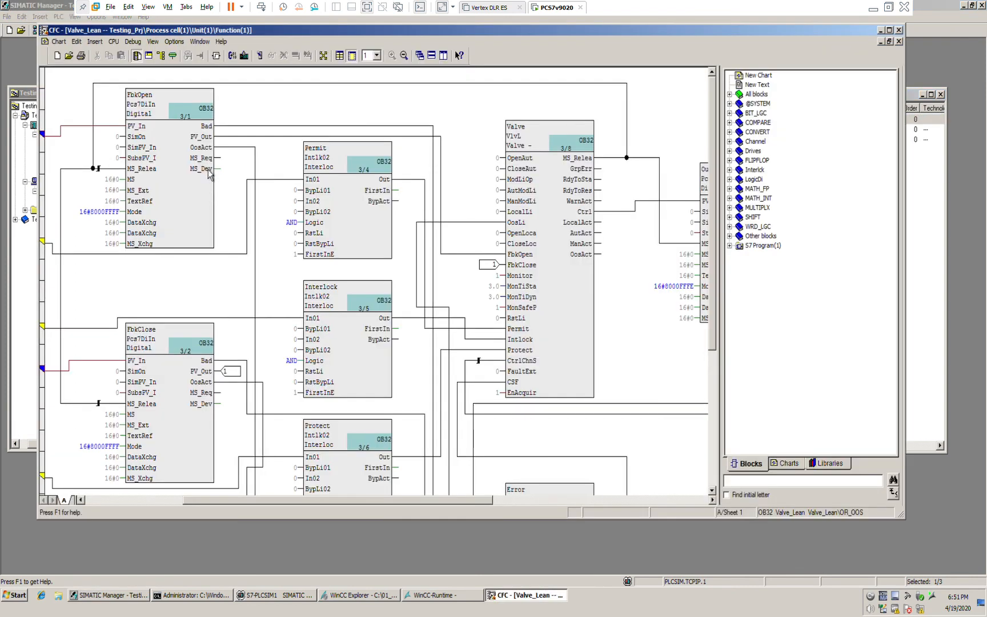
{"action": "left_click_drag", "start_coordinate": [362, 500], "coordinate": [263, 501]}
{"action": "left_click", "coordinate": [234, 146]}
{"action": "left_click", "coordinate": [231, 382]}
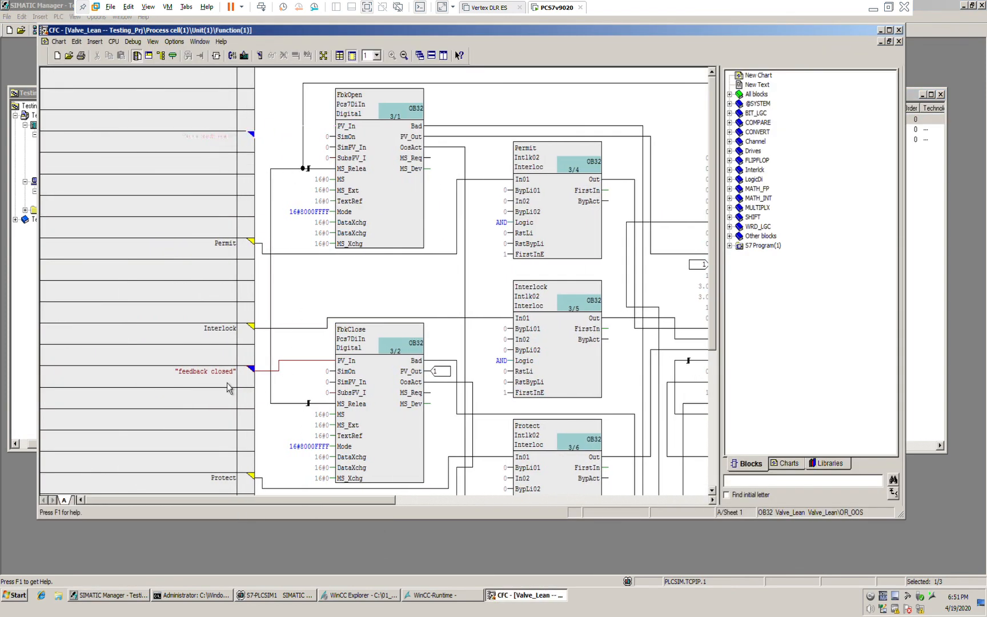
- Switch to WinCC-Runtime and turn Simulation on in the parameter view of the Valve_Lean/Valve faceplate
{"action": "left_click", "coordinate": [439, 597]}
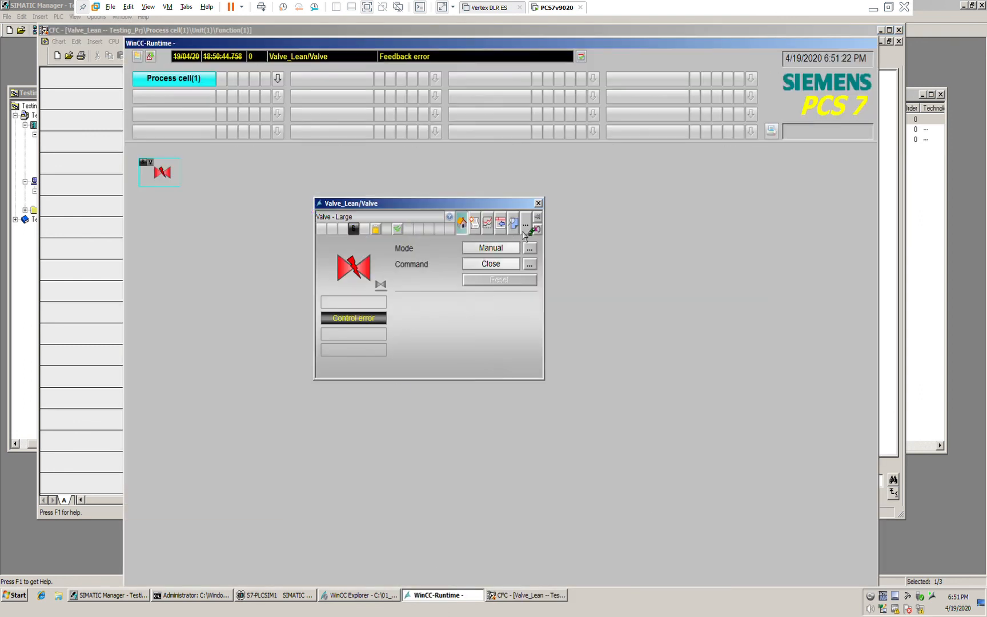
{"action": "left_click", "coordinate": [501, 224]}
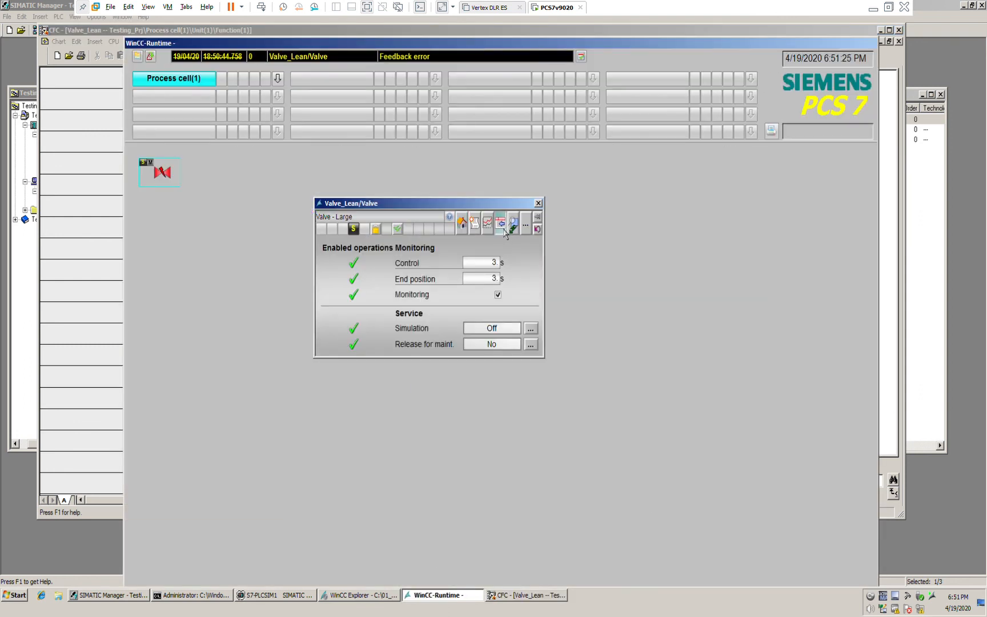
{"action": "left_click", "coordinate": [531, 329]}
{"action": "left_click", "coordinate": [393, 379]}
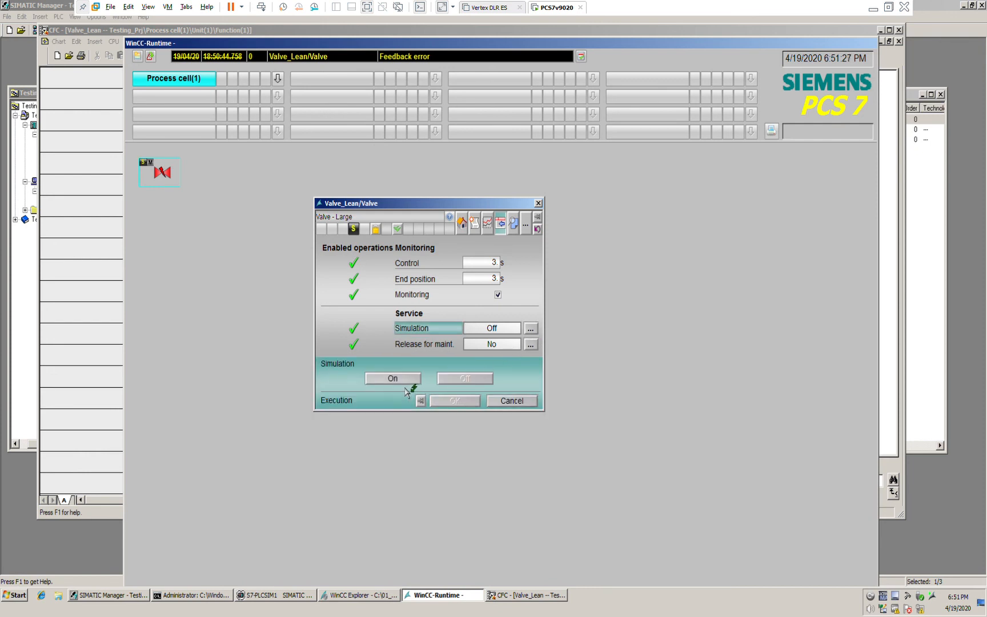
{"action": "left_click", "coordinate": [456, 405]}
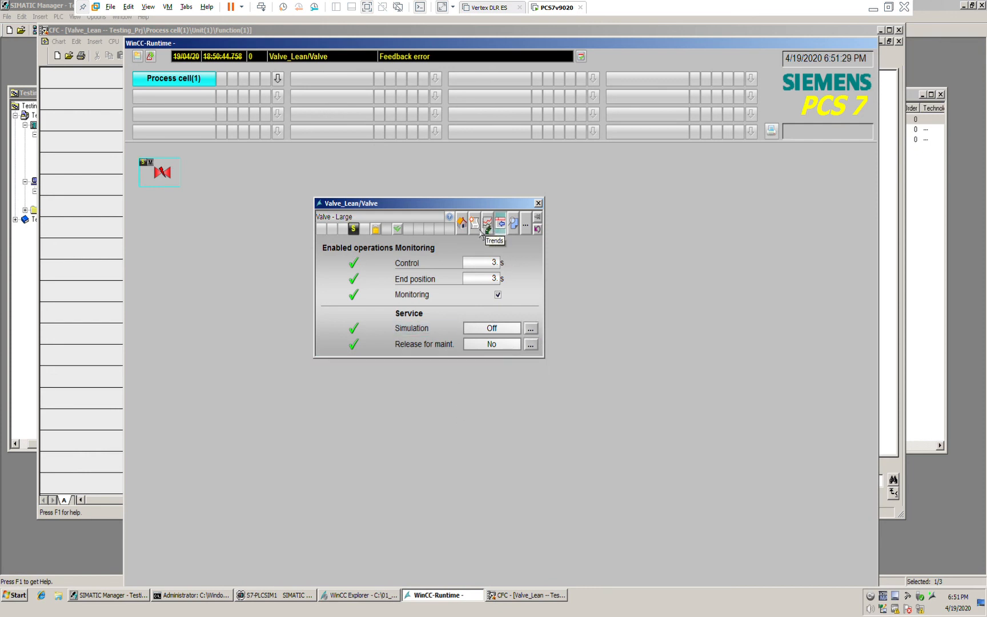
- Return to the faceplate's standard view and command the simulated valve to Open, followed by Close, executing each command
{"action": "left_click", "coordinate": [462, 223]}
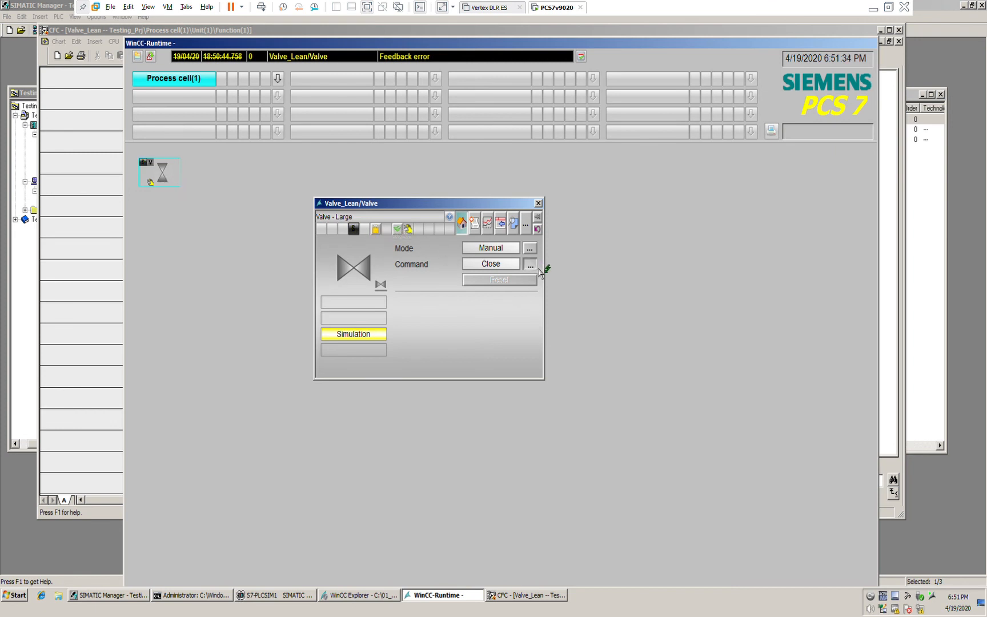
{"action": "left_click", "coordinate": [531, 265]}
{"action": "left_click", "coordinate": [409, 402]}
{"action": "left_click", "coordinate": [457, 423]}
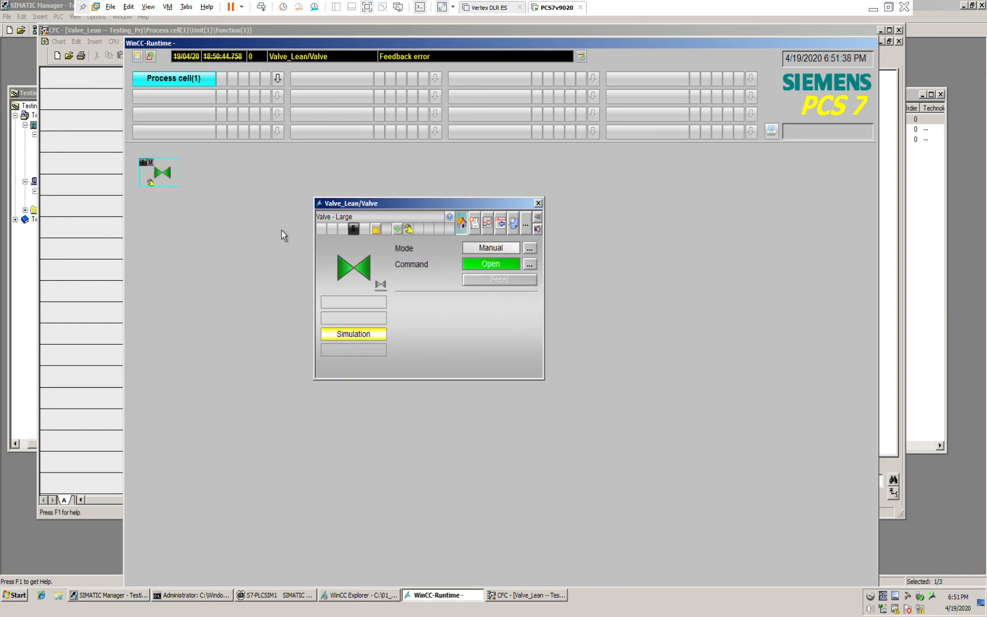
{"action": "left_click", "coordinate": [530, 264]}
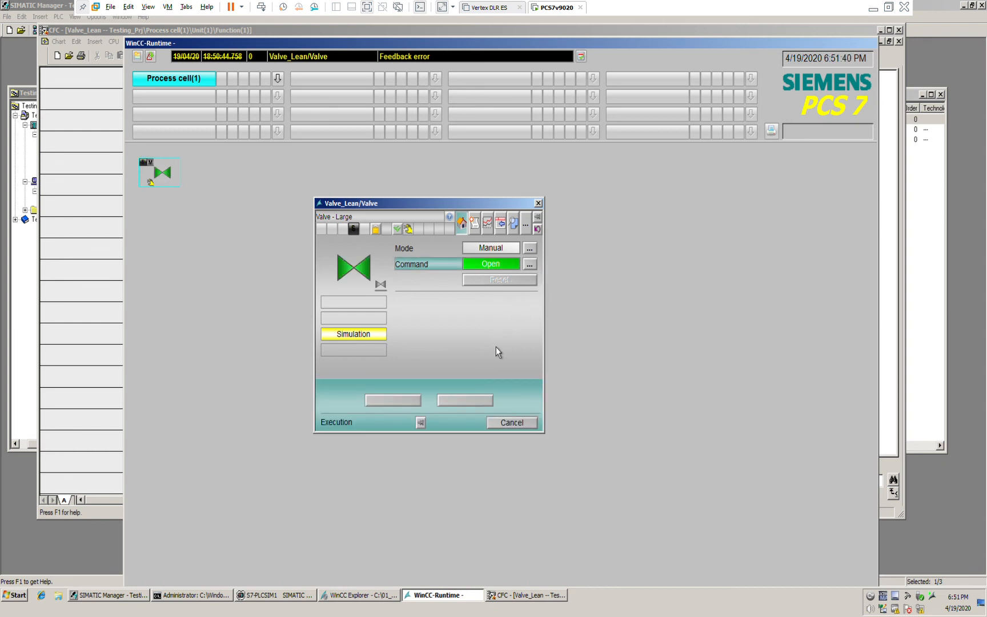
{"action": "left_click", "coordinate": [466, 401]}
{"action": "left_click", "coordinate": [457, 426]}
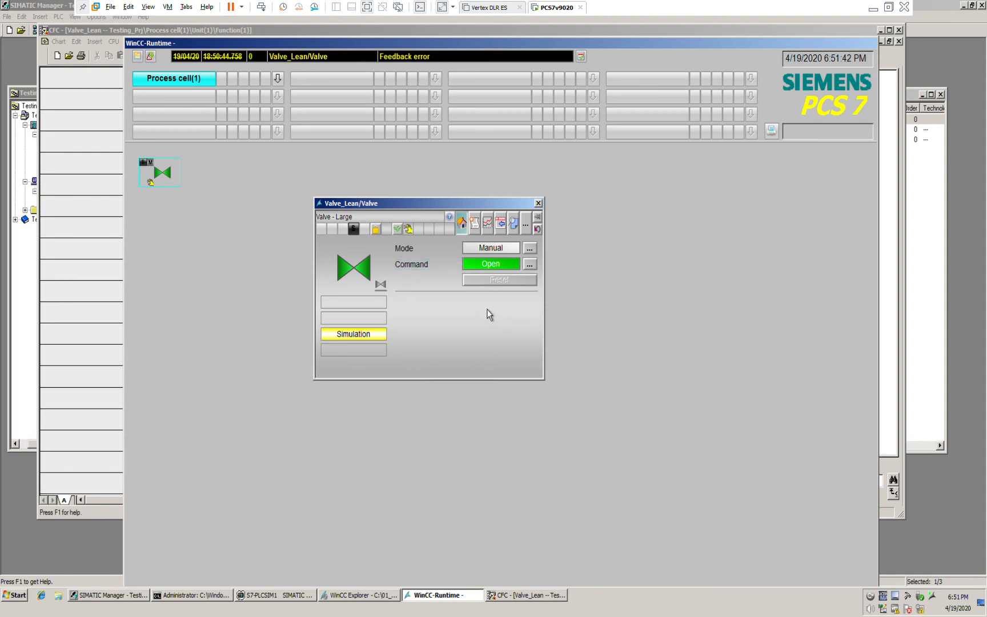